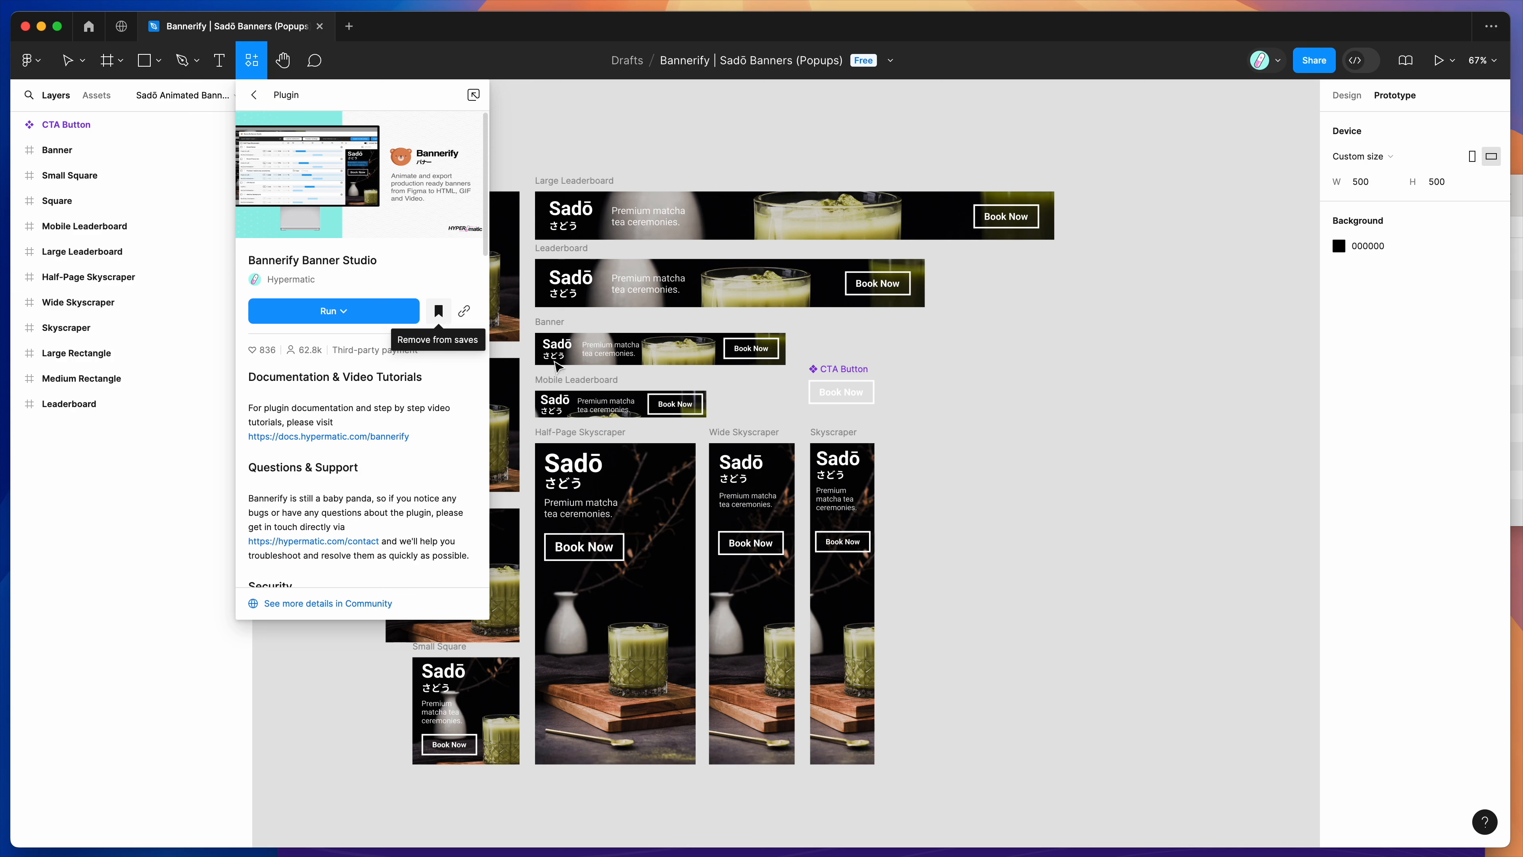
Run the saved Bannerify Banner Studio plugin and reposition its window over the canvas
{"action": "left_click", "coordinate": [1054, 376]}
{"action": "right_click", "coordinate": [986, 359]}
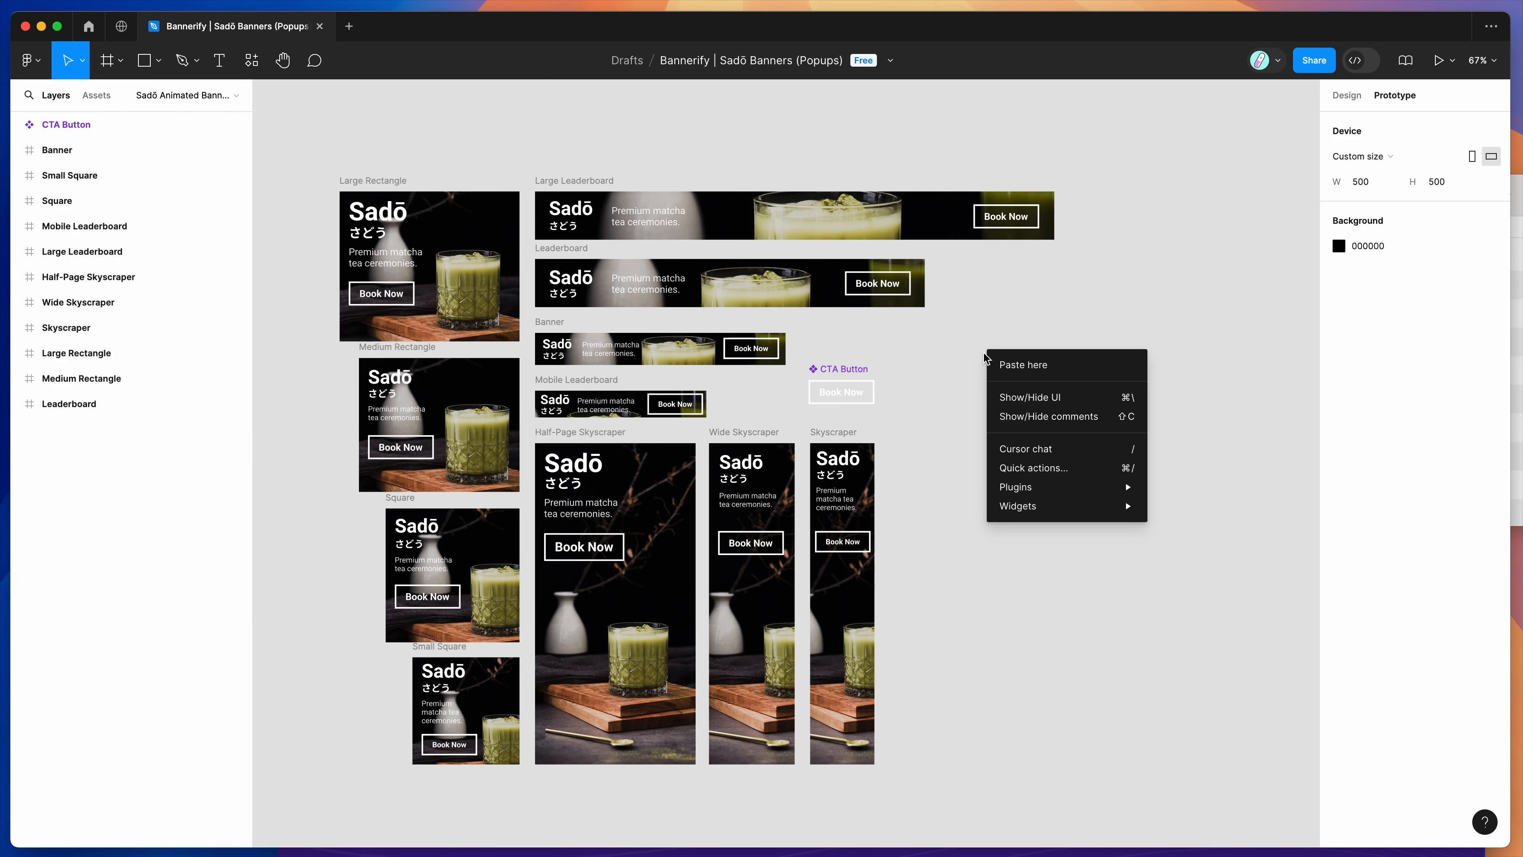
{"action": "mouse_move", "coordinate": [1035, 489]}
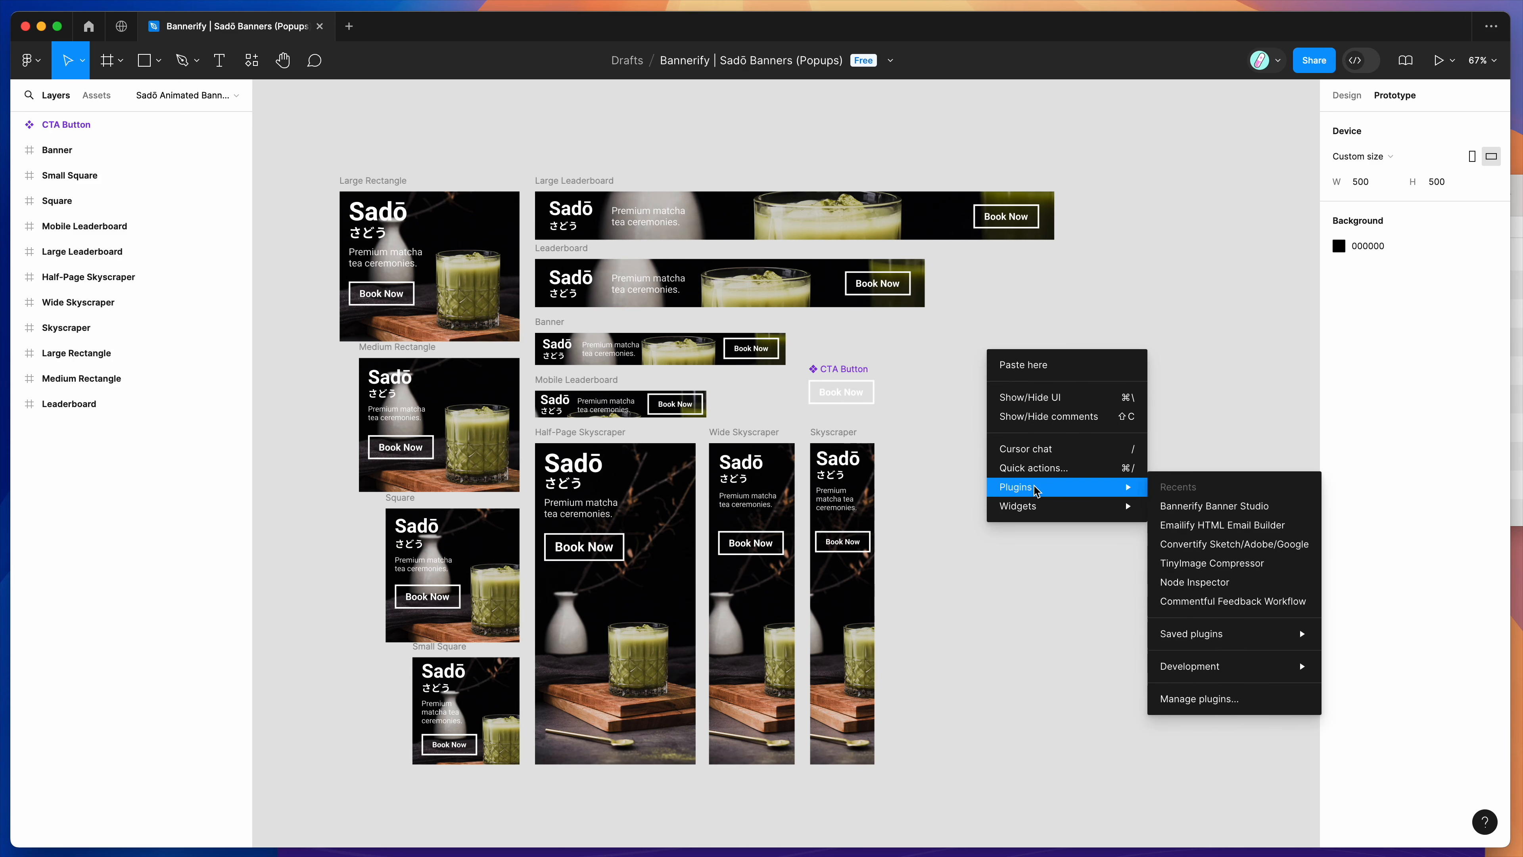
{"action": "mouse_move", "coordinate": [1193, 647]}
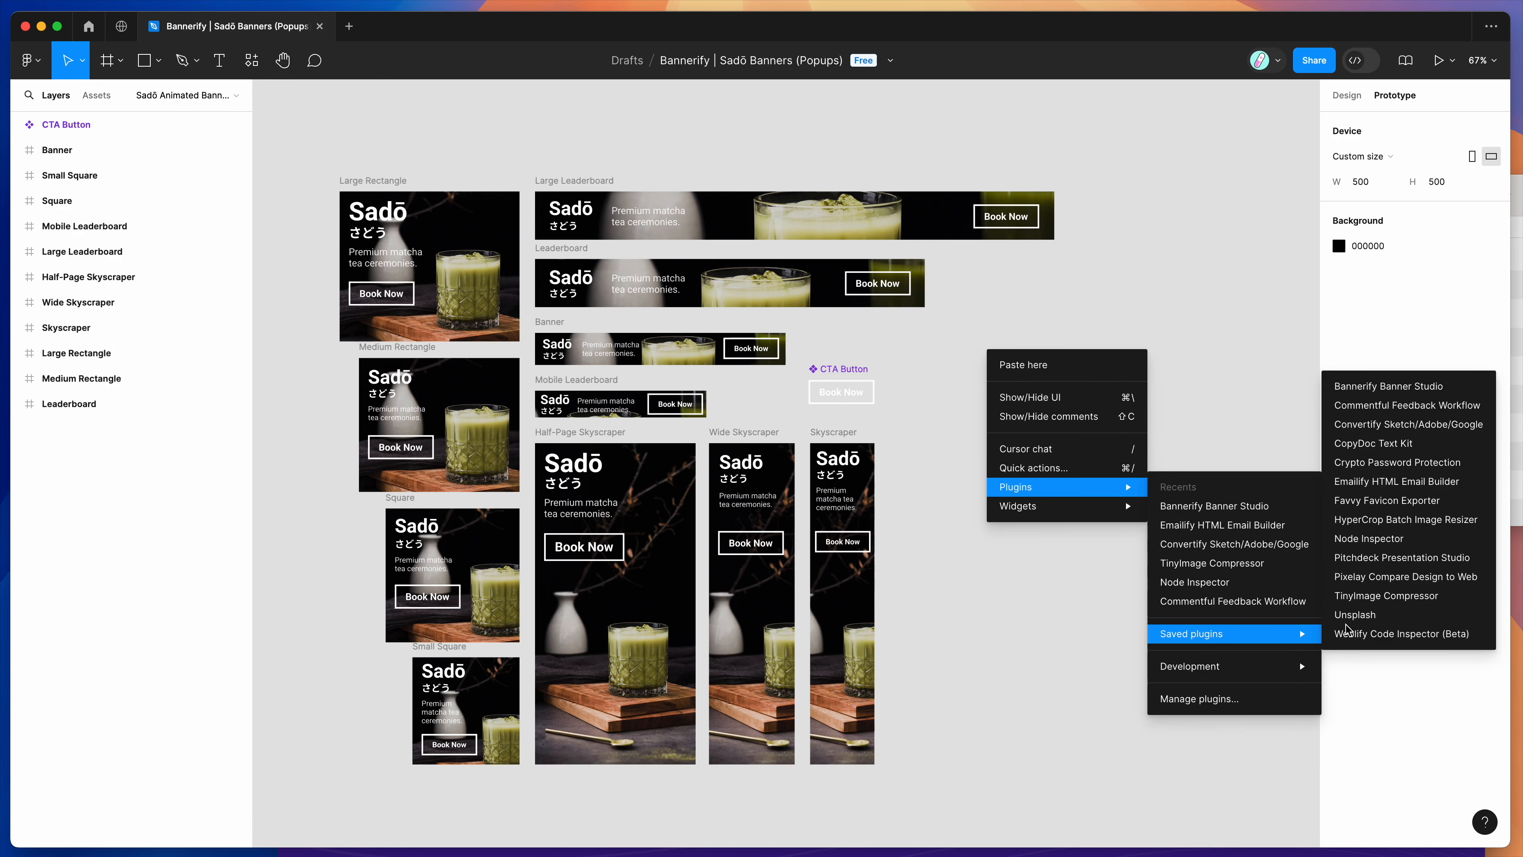
{"action": "left_click", "coordinate": [1349, 385]}
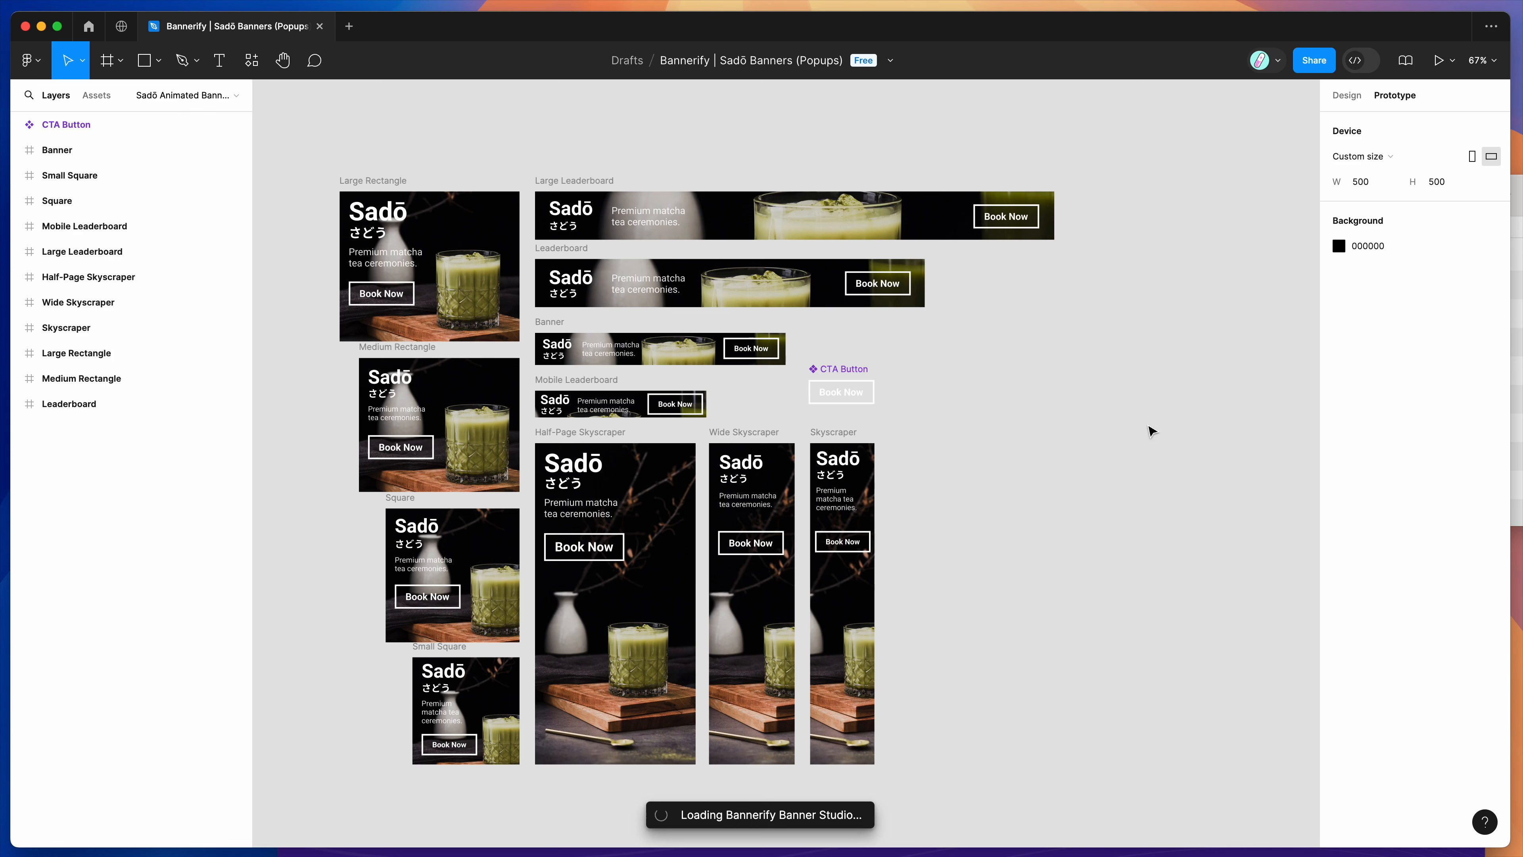
{"action": "left_click_drag", "start_coordinate": [935, 389], "coordinate": [855, 344]}
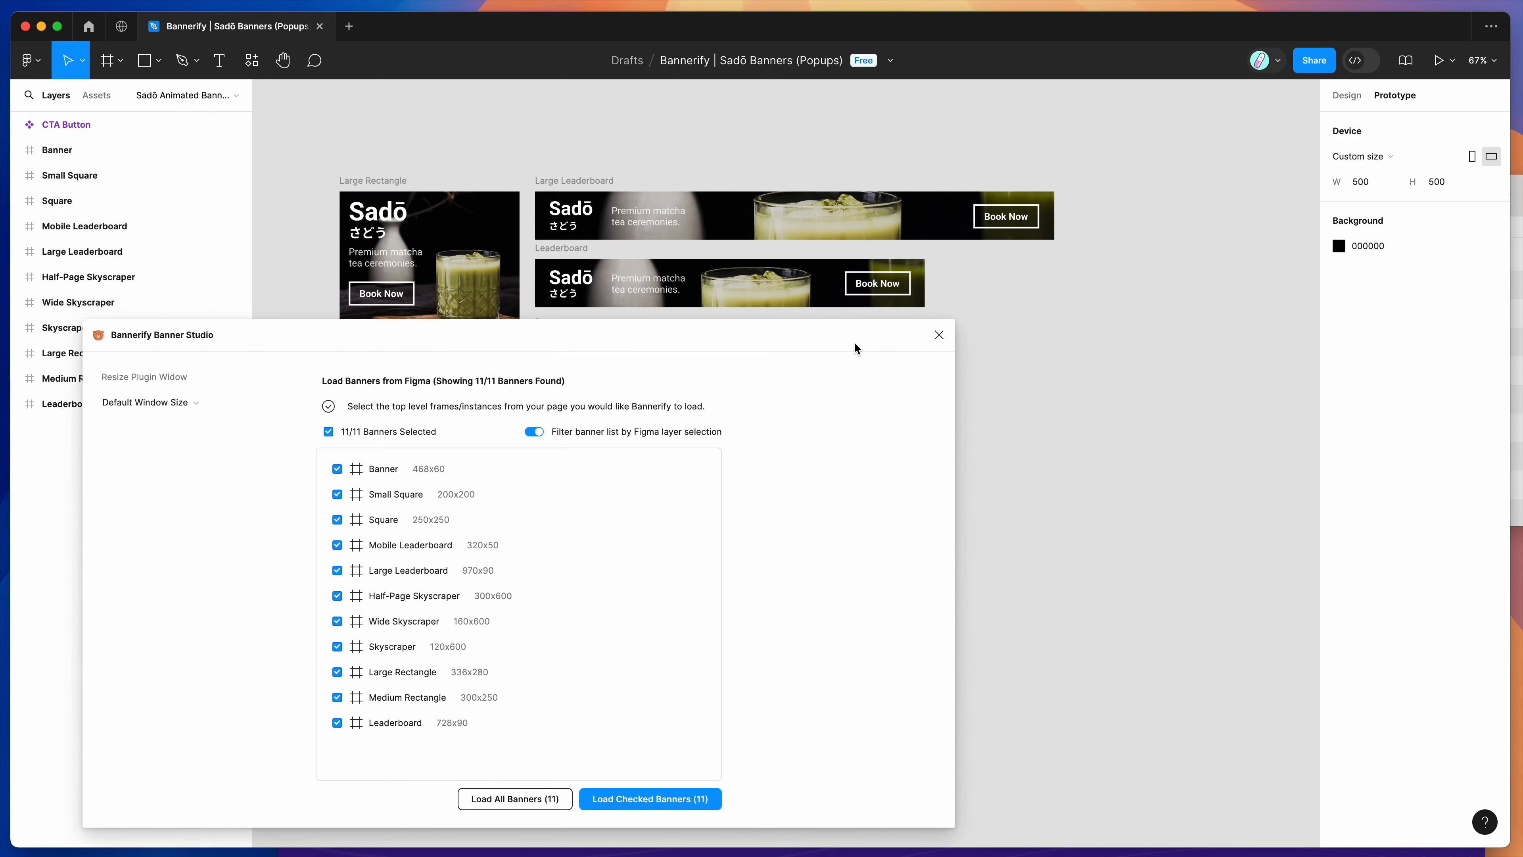
Expand the Square frame's layers and load all 11 checked banners into the plugin
{"action": "scroll", "coordinate": [1050, 327], "scroll_direction": "down", "scroll_amount": 5}
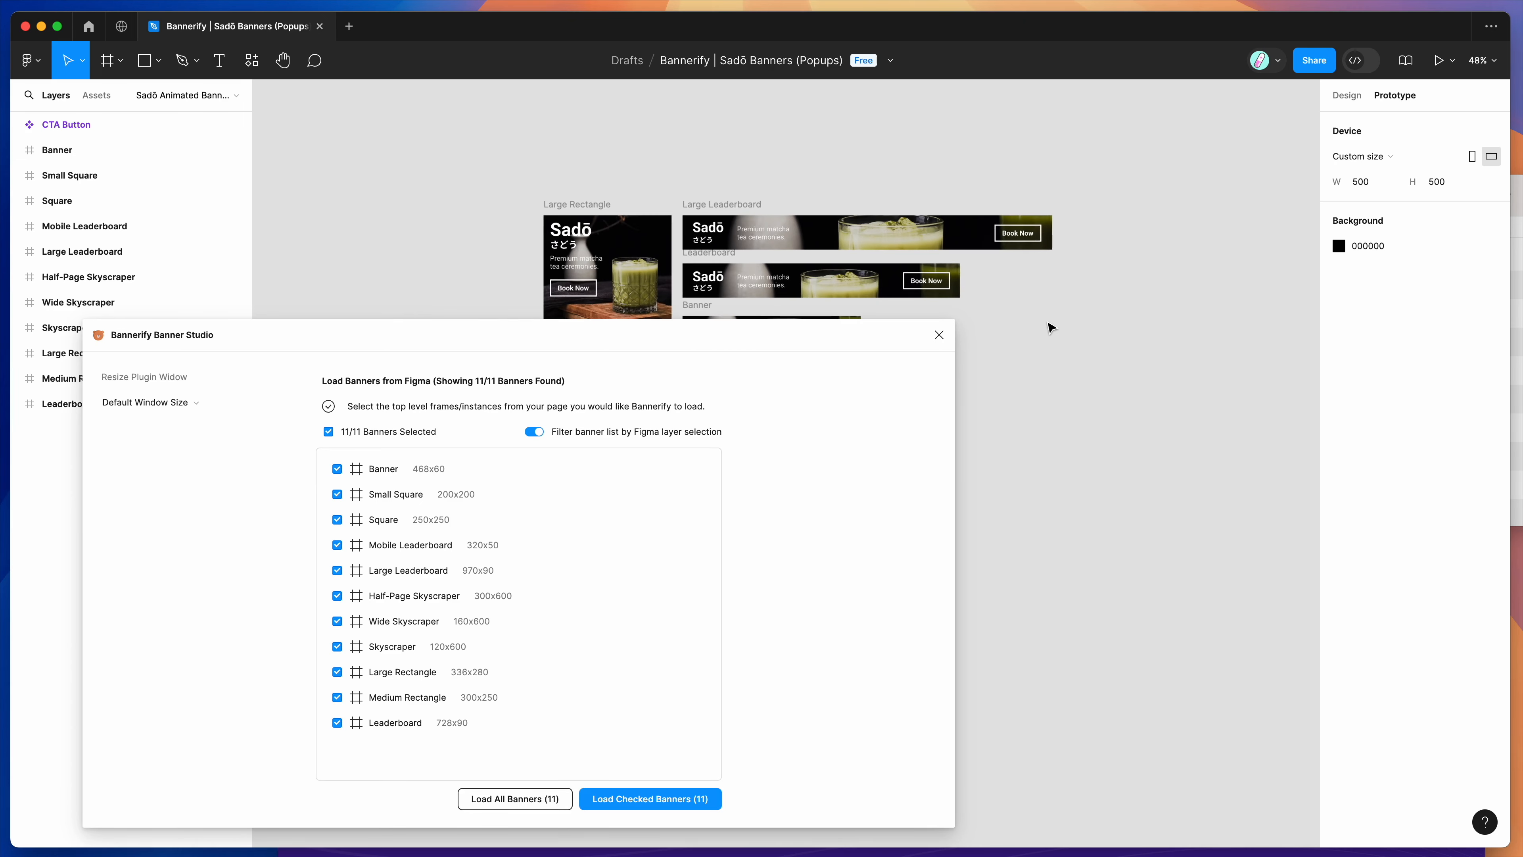
{"action": "scroll", "coordinate": [1050, 328], "scroll_direction": "right", "scroll_amount": 5}
{"action": "scroll", "coordinate": [1051, 327], "scroll_direction": "down", "scroll_amount": 2}
{"action": "left_click", "coordinate": [423, 139]}
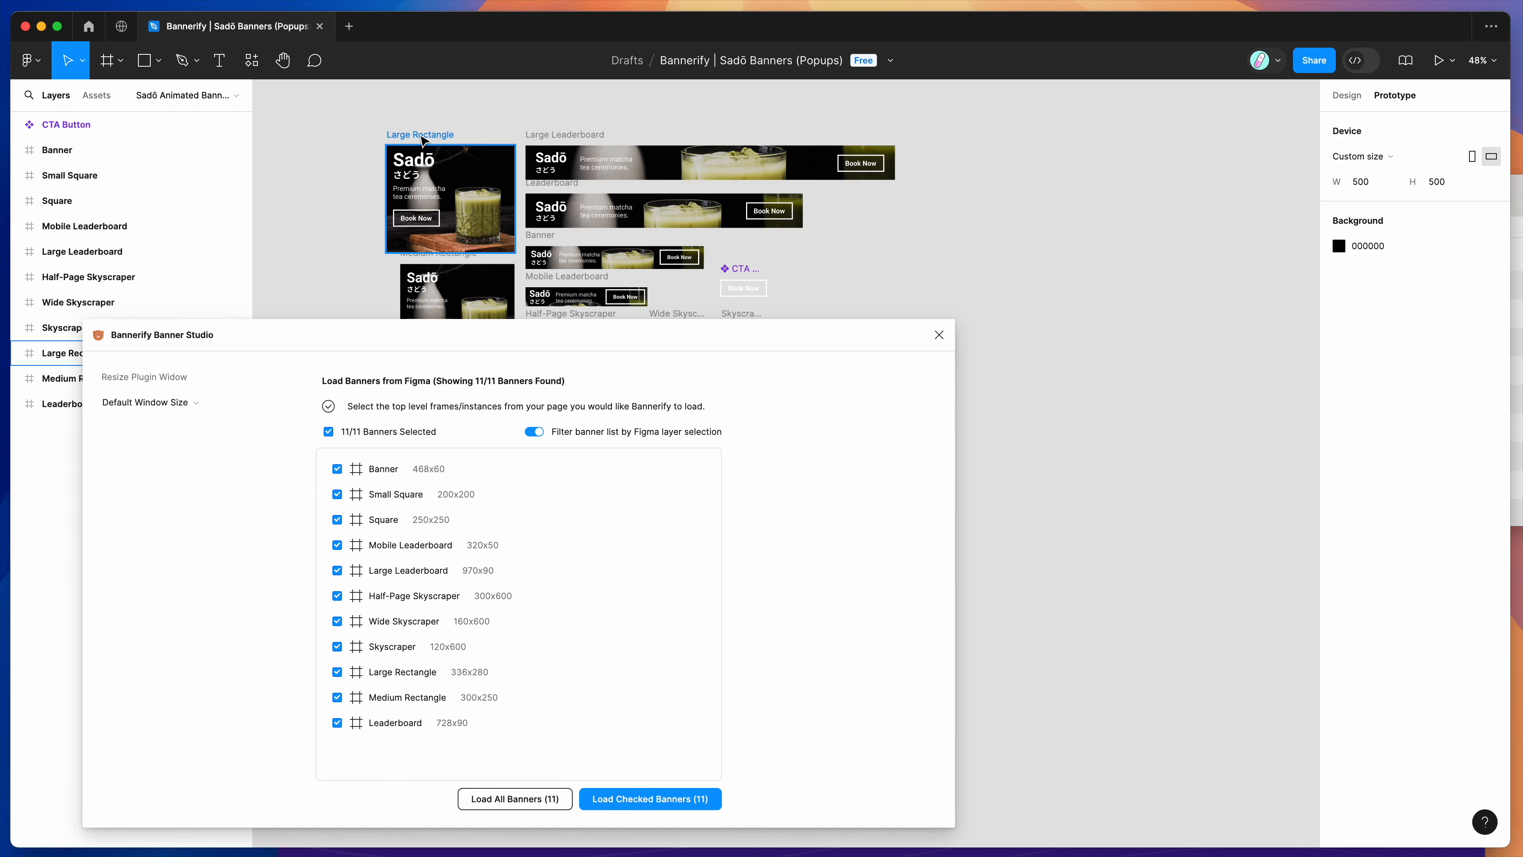
{"action": "left_click", "coordinate": [16, 201]}
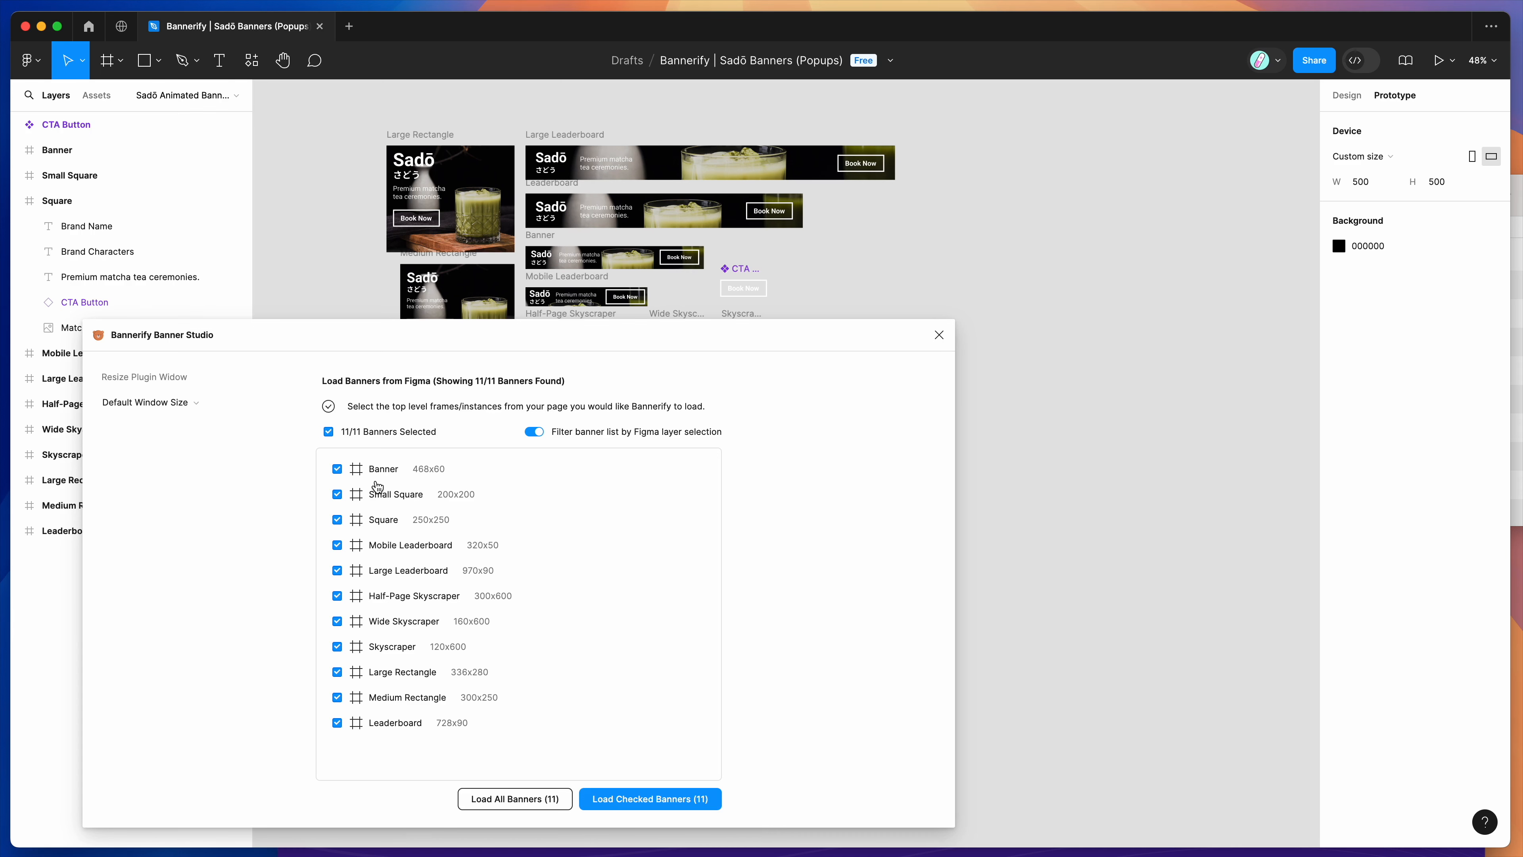
{"action": "left_click", "coordinate": [652, 799]}
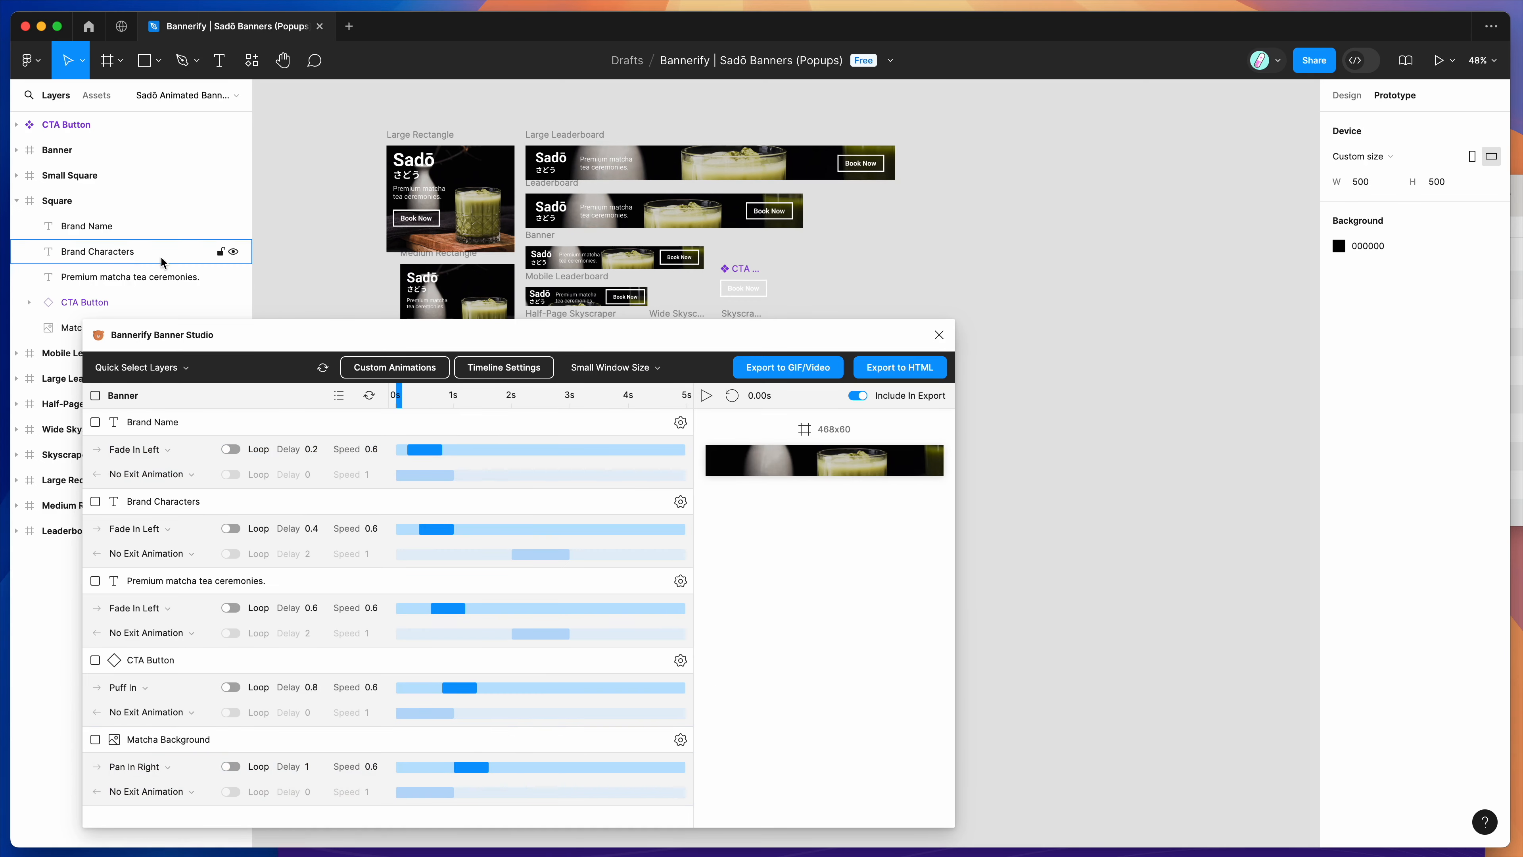
Select the Brand Name layer of the Square banner and scrub its animation preview to about 2.1 s
{"action": "left_click", "coordinate": [140, 254]}
{"action": "left_click", "coordinate": [126, 229]}
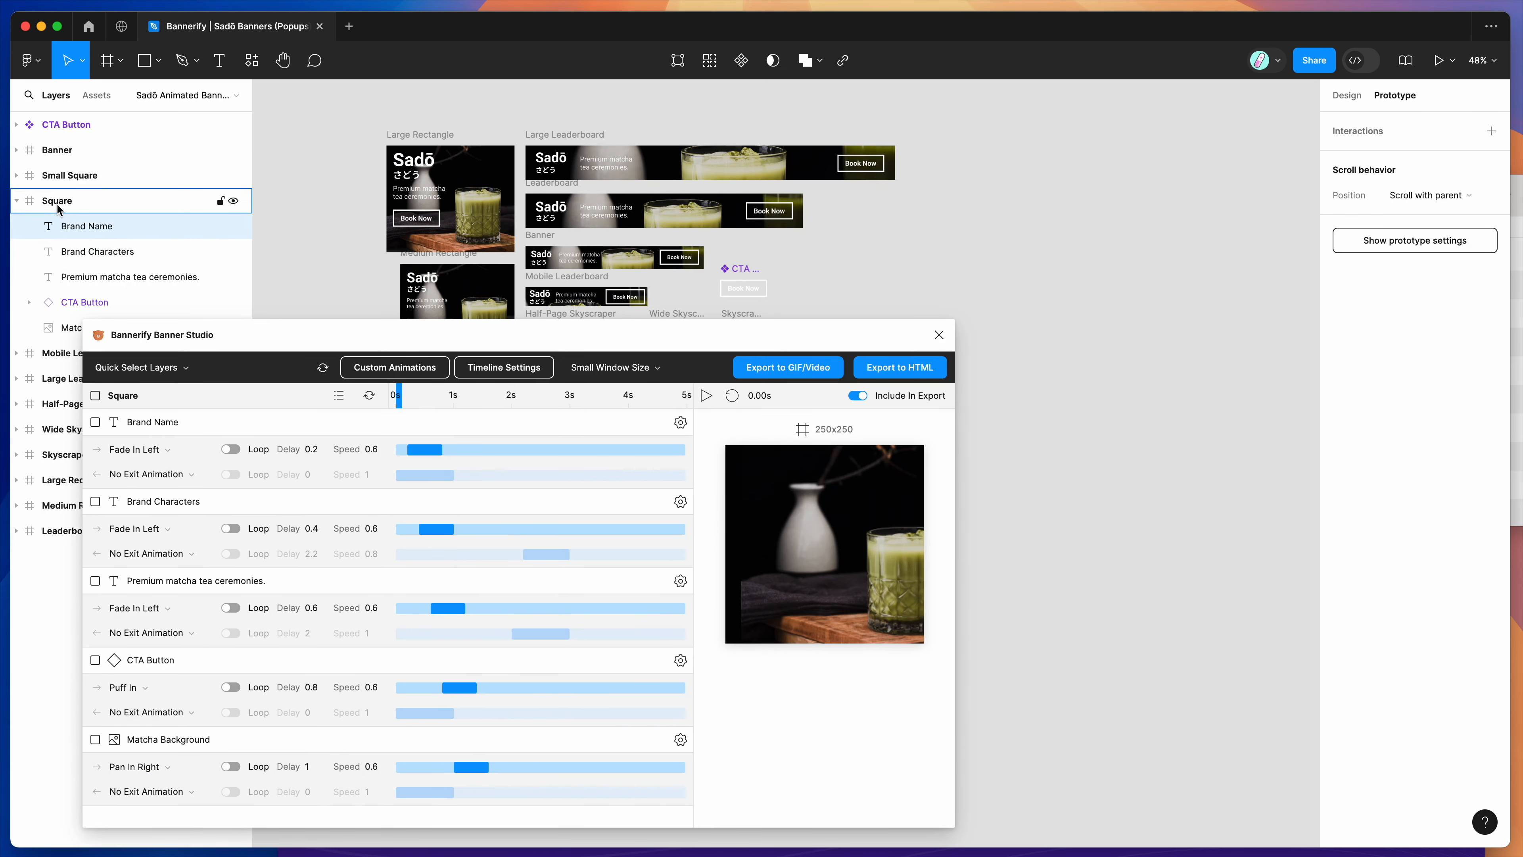
{"action": "mouse_move", "coordinate": [499, 447]}
{"action": "left_click_drag", "start_coordinate": [441, 397], "coordinate": [532, 399]}
{"action": "mouse_move", "coordinate": [406, 505]}
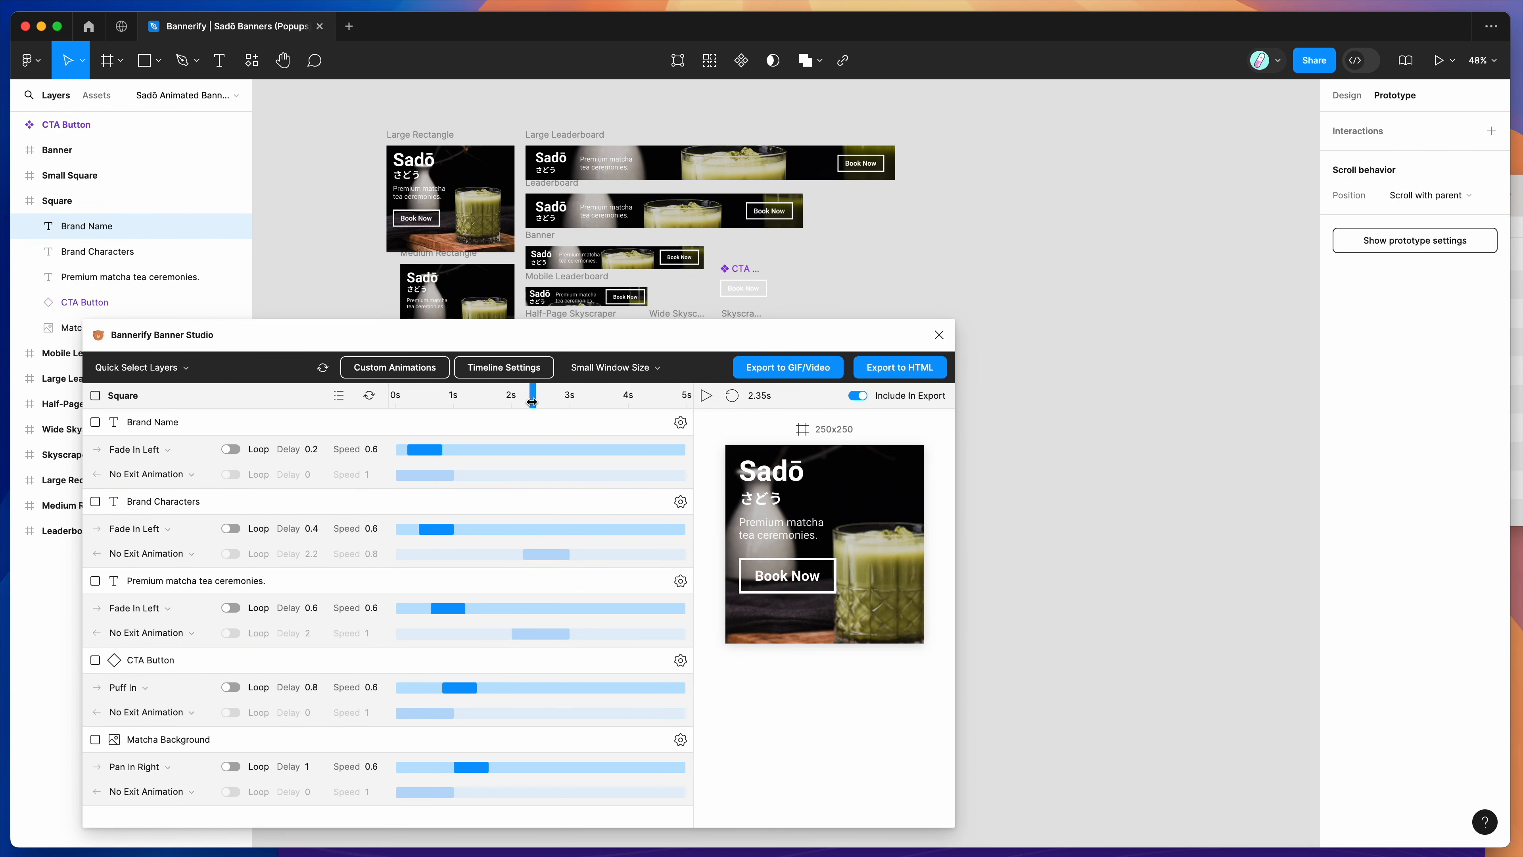
{"action": "mouse_move", "coordinate": [532, 401]}
{"action": "left_mouse_down"}
{"action": "mouse_move", "coordinate": [431, 401]}
{"action": "mouse_move", "coordinate": [511, 397]}
{"action": "left_mouse_up"}
{"action": "scroll", "coordinate": [552, 485], "scroll_direction": "up", "scroll_amount": 5}
{"action": "scroll", "coordinate": [552, 488], "scroll_direction": "down", "scroll_amount": 5}
{"action": "left_click_drag", "start_coordinate": [512, 397], "coordinate": [519, 397]}
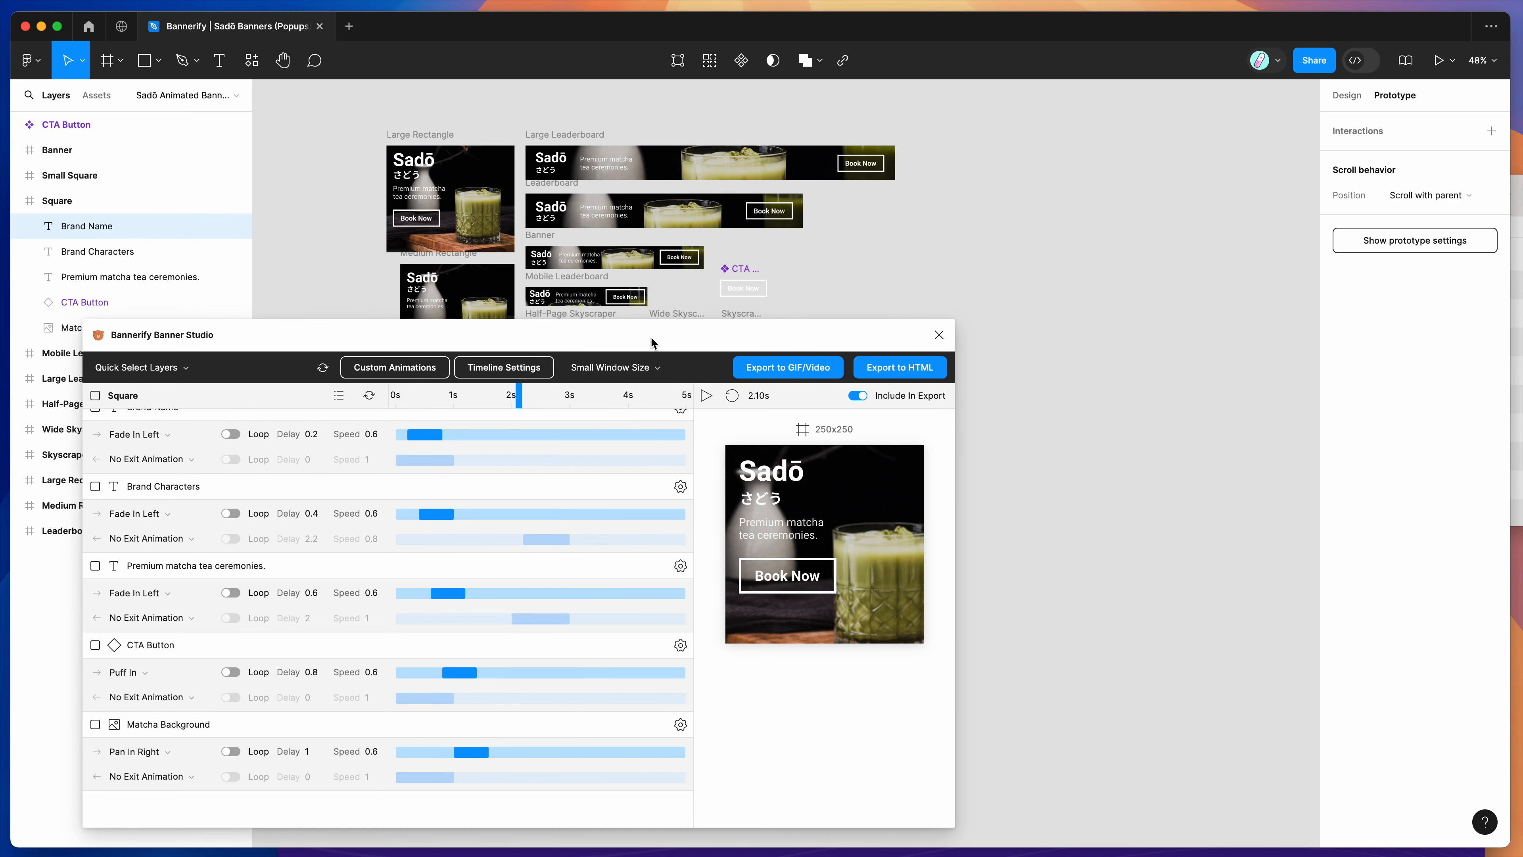
Inspect the Book Now button of the Large Rectangle banner on the canvas, then clear the selection
{"action": "scroll", "coordinate": [553, 221], "scroll_direction": "up", "scroll_amount": 5}
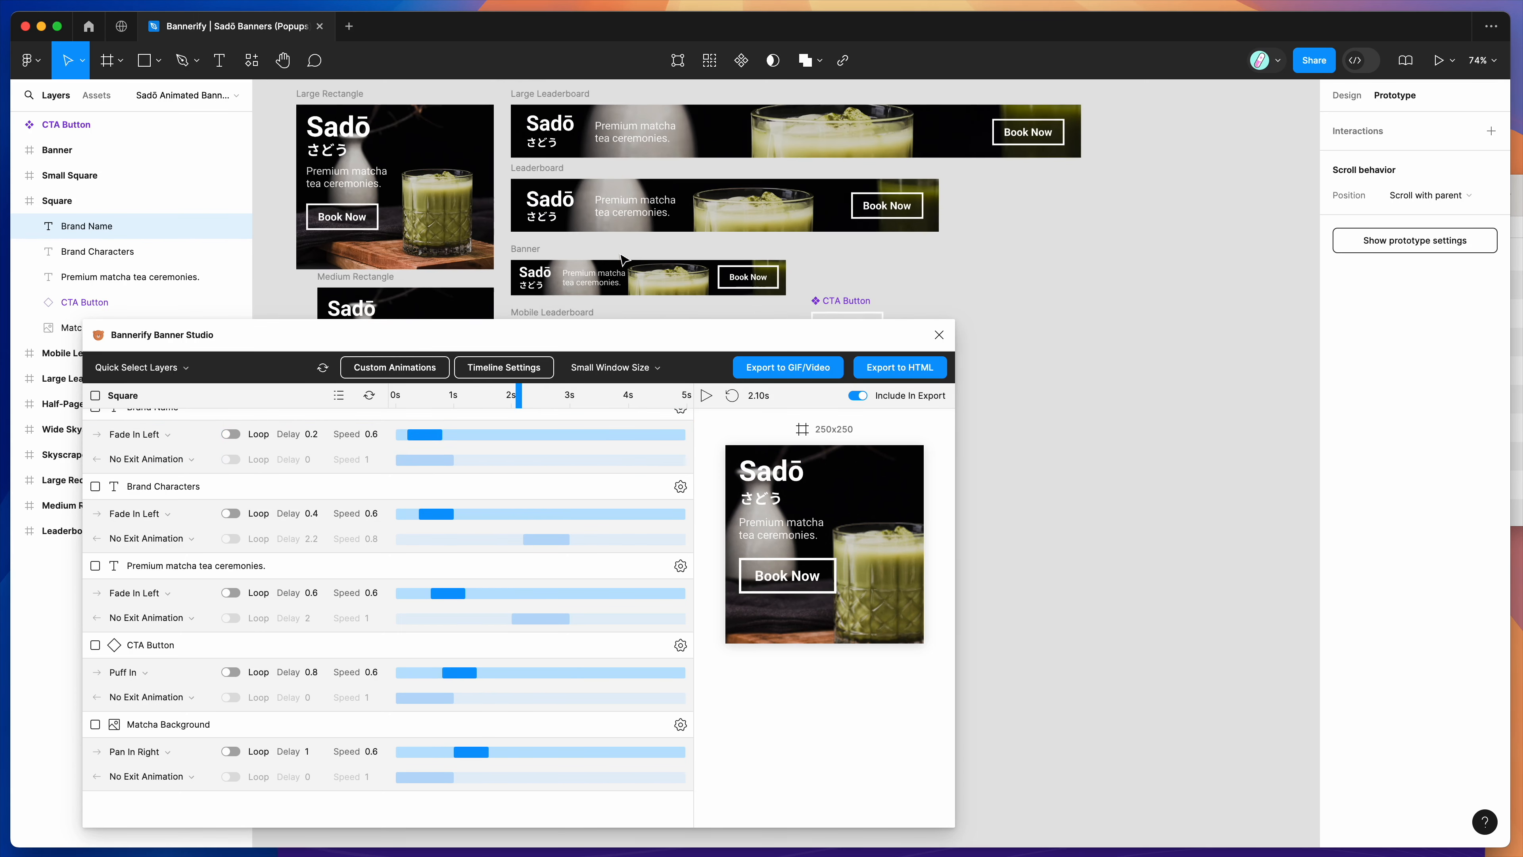
{"action": "scroll", "coordinate": [368, 223], "scroll_direction": "up", "scroll_amount": 3}
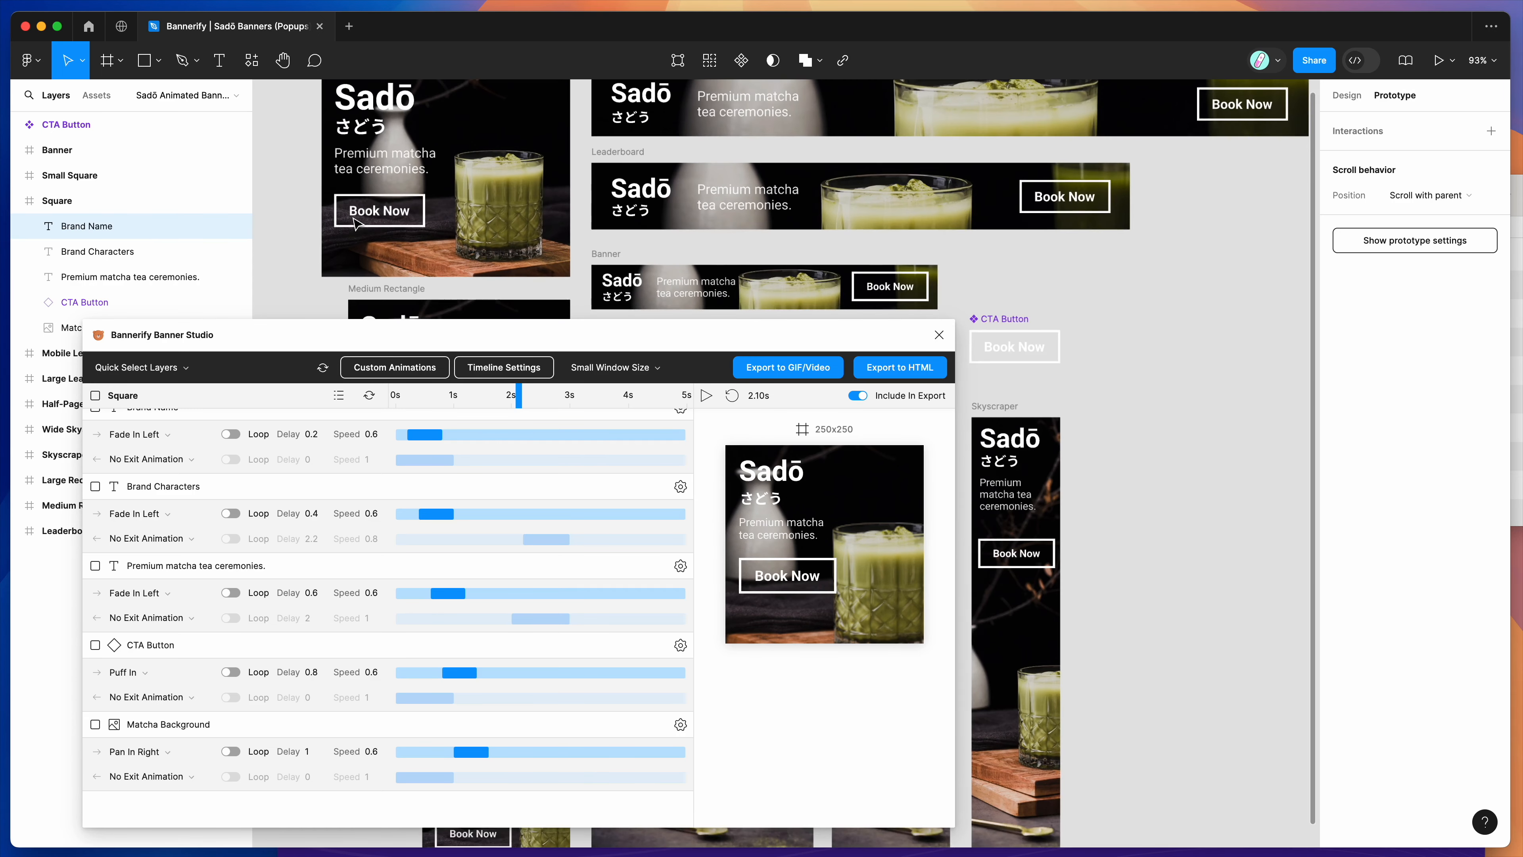
{"action": "scroll", "coordinate": [357, 224], "scroll_direction": "right", "scroll_amount": 2}
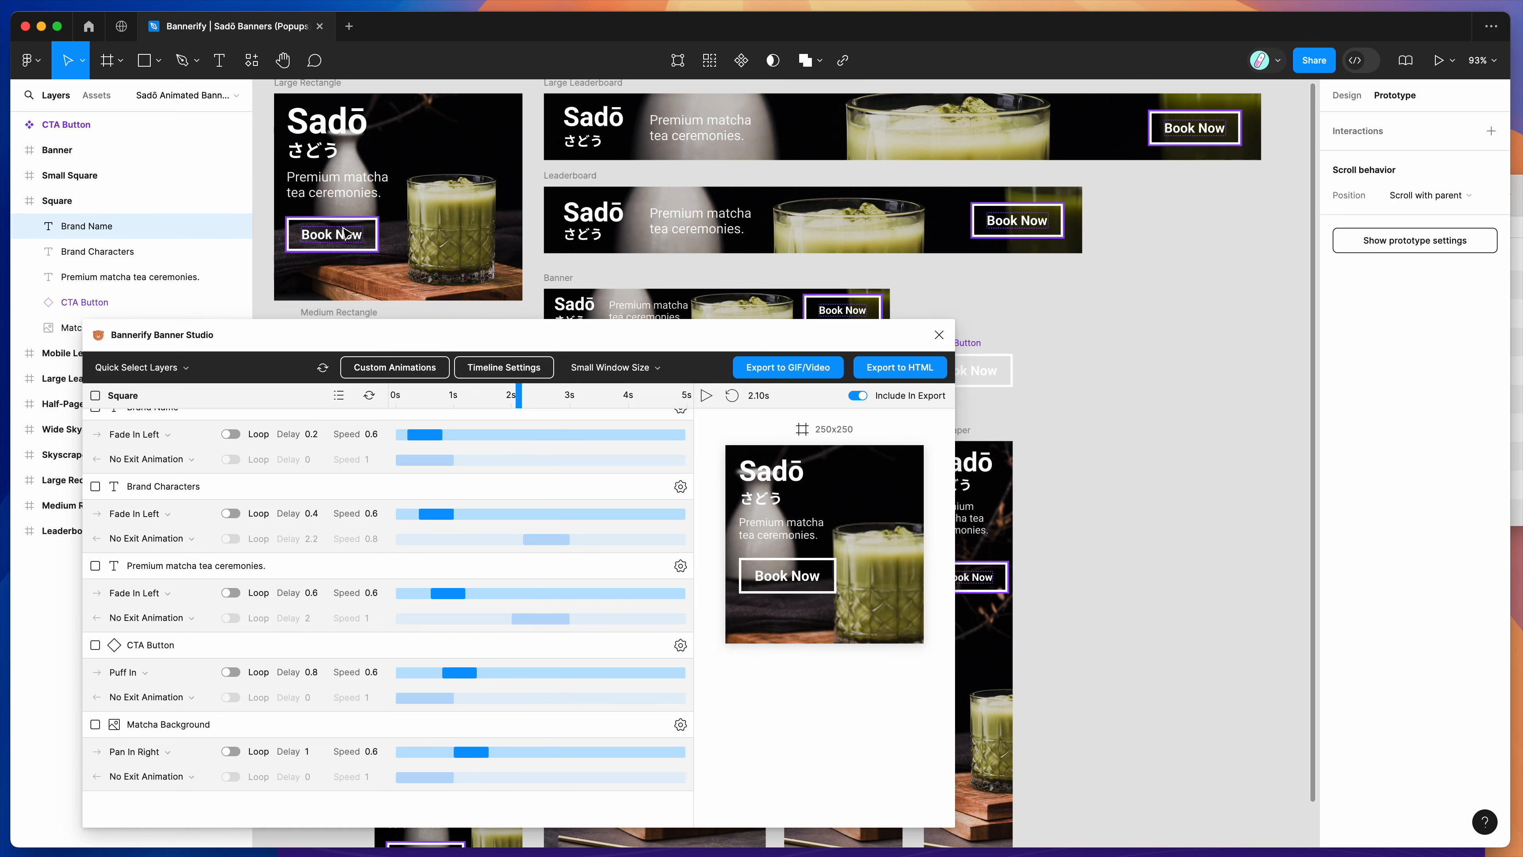
{"action": "left_click", "coordinate": [342, 240]}
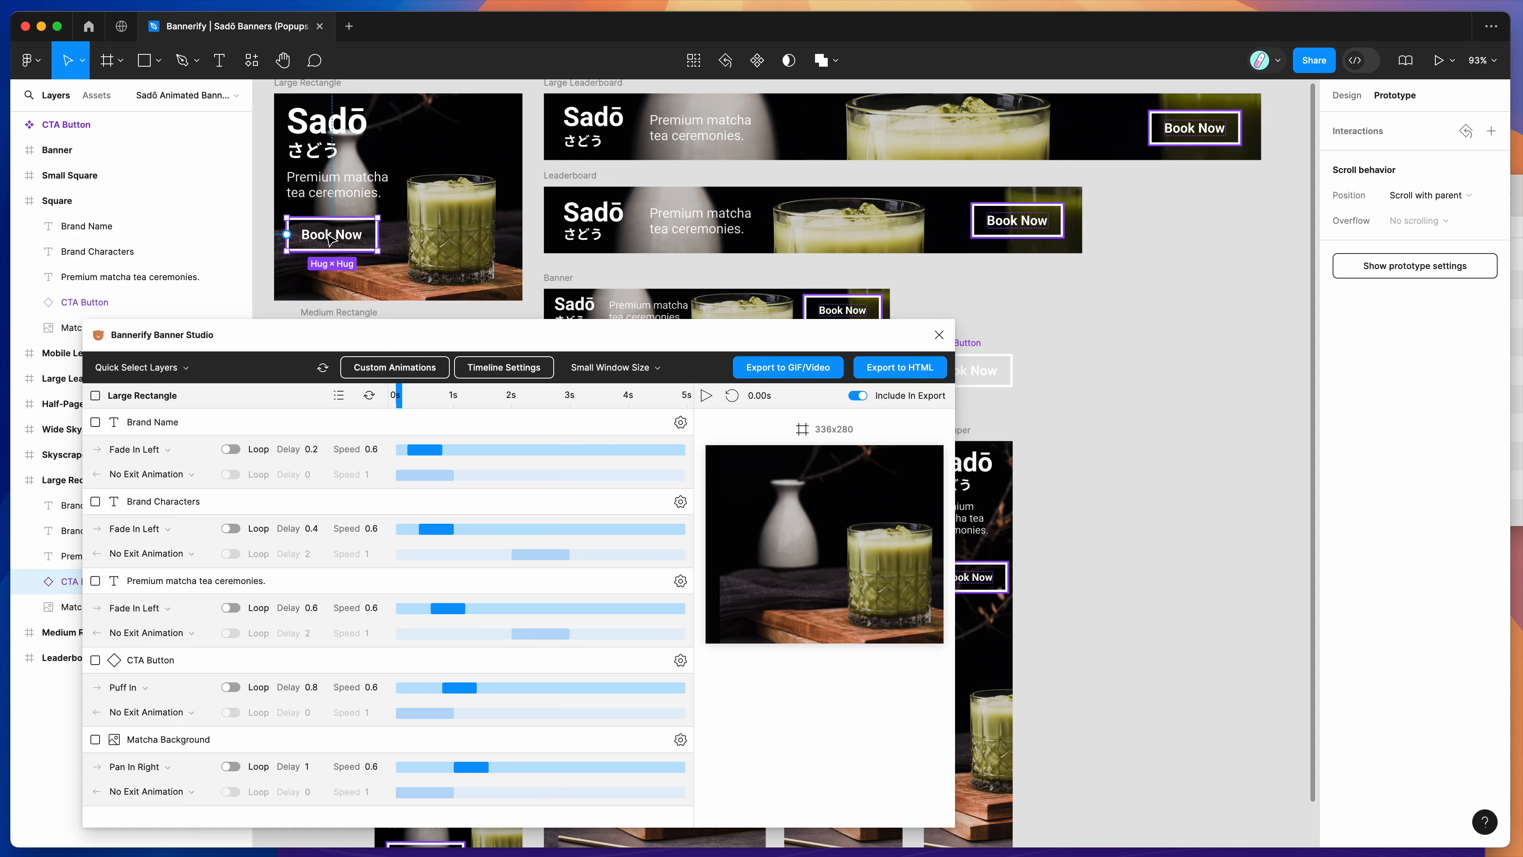
{"action": "scroll", "coordinate": [345, 238], "scroll_direction": "down", "scroll_amount": 2}
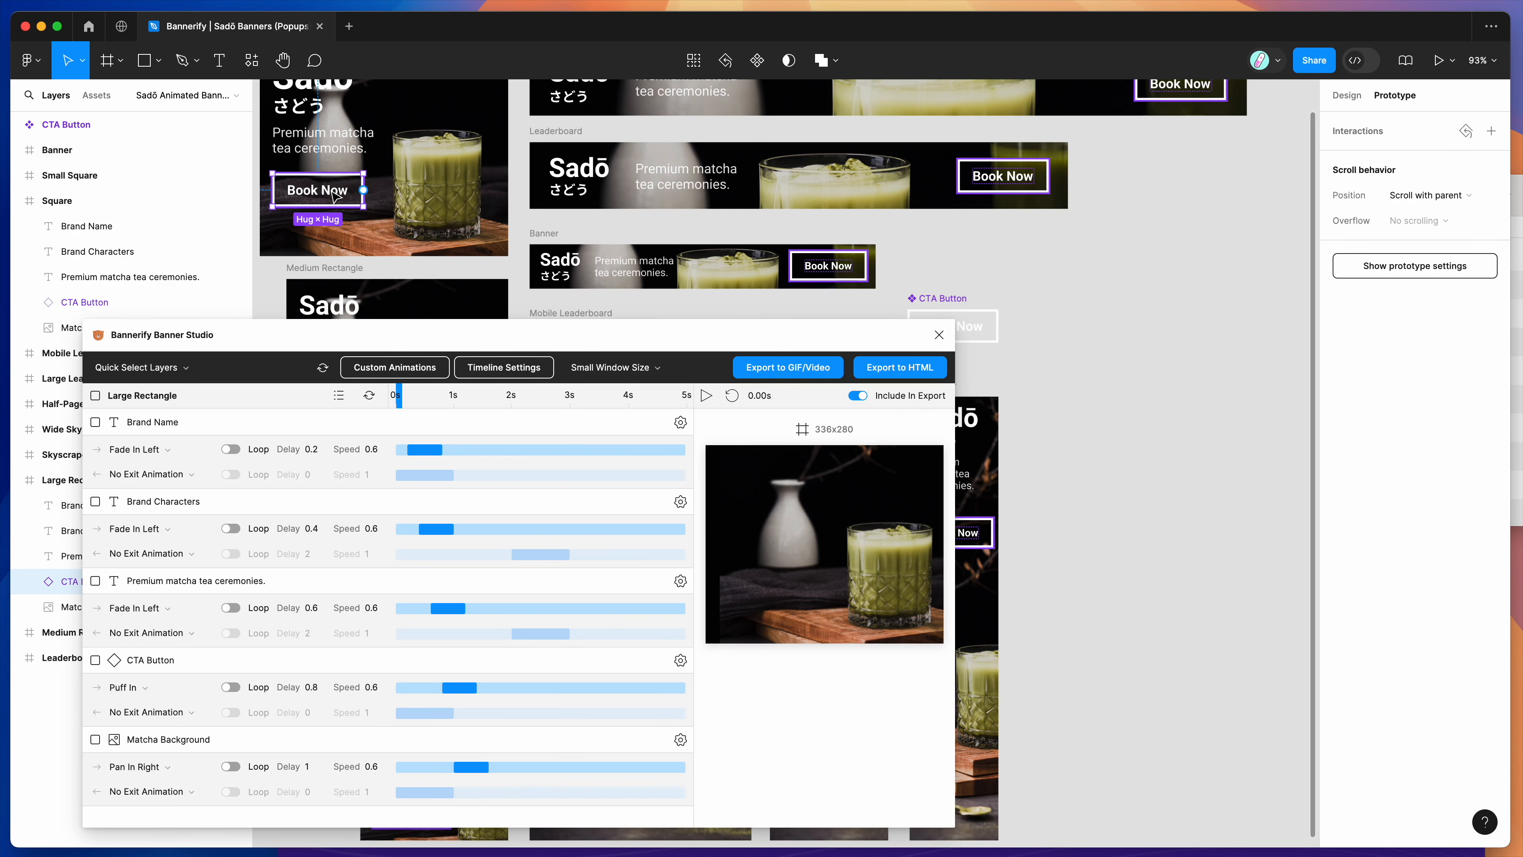
{"action": "left_click", "coordinate": [521, 242]}
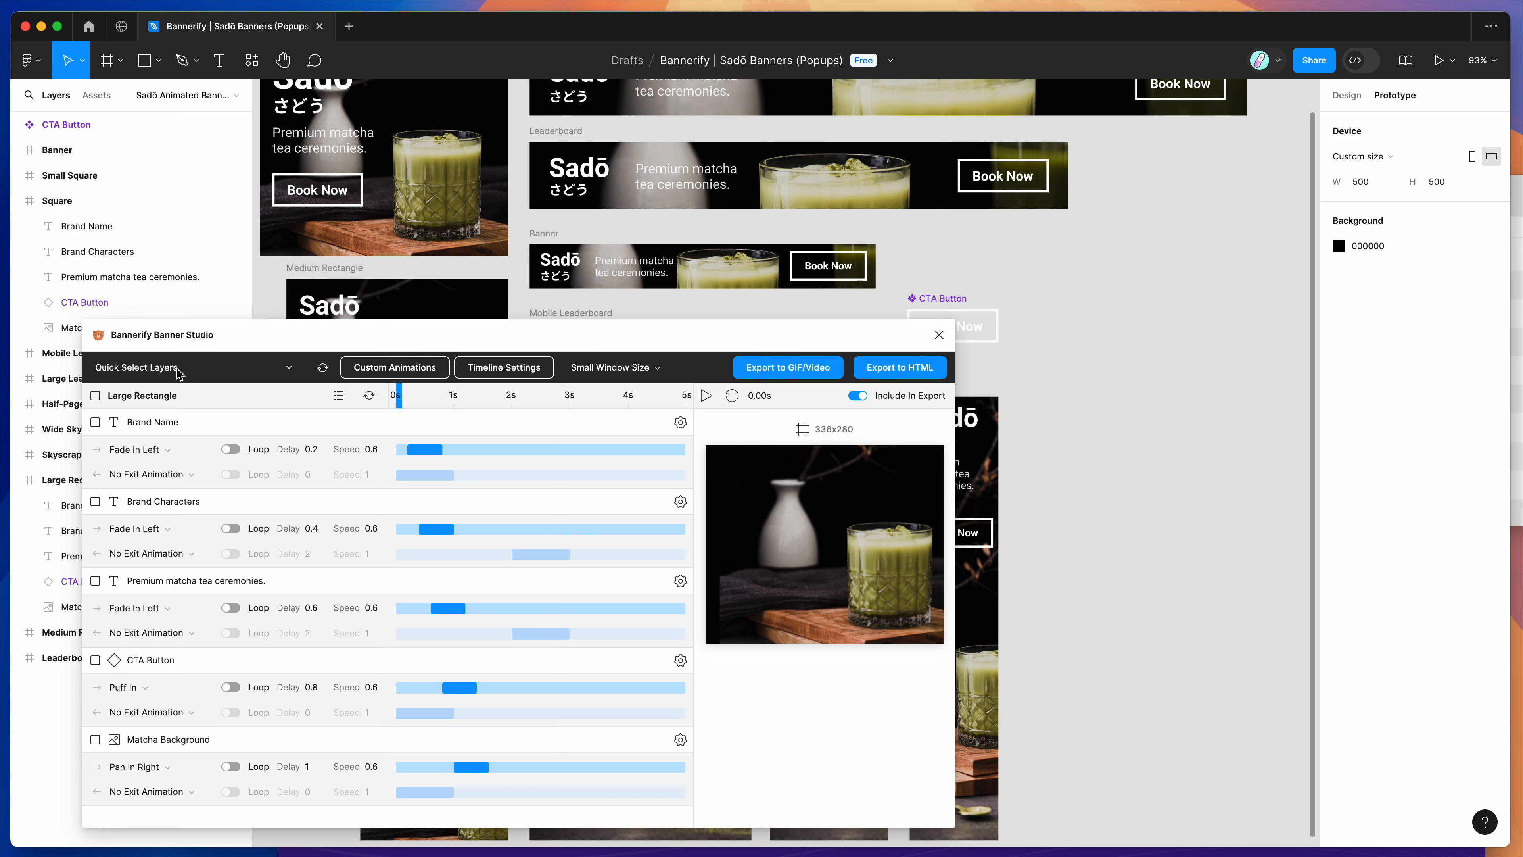
Select the CTA Button layers of all banners together and set their popup overlay transition to Move In, 300 ms, Ease In
{"action": "left_click", "coordinate": [157, 368]}
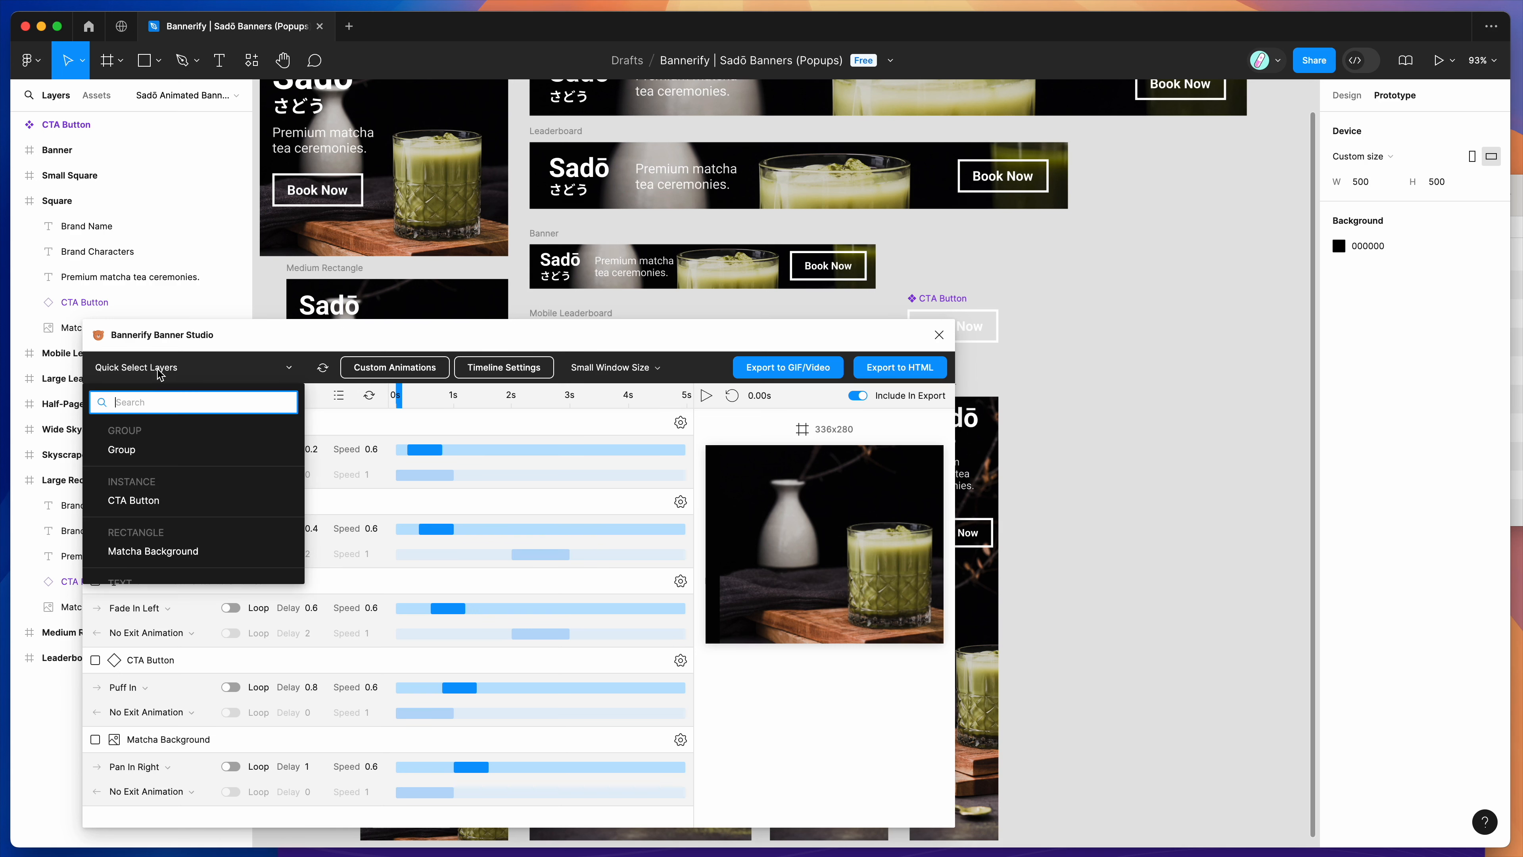
{"action": "left_click", "coordinate": [133, 500]}
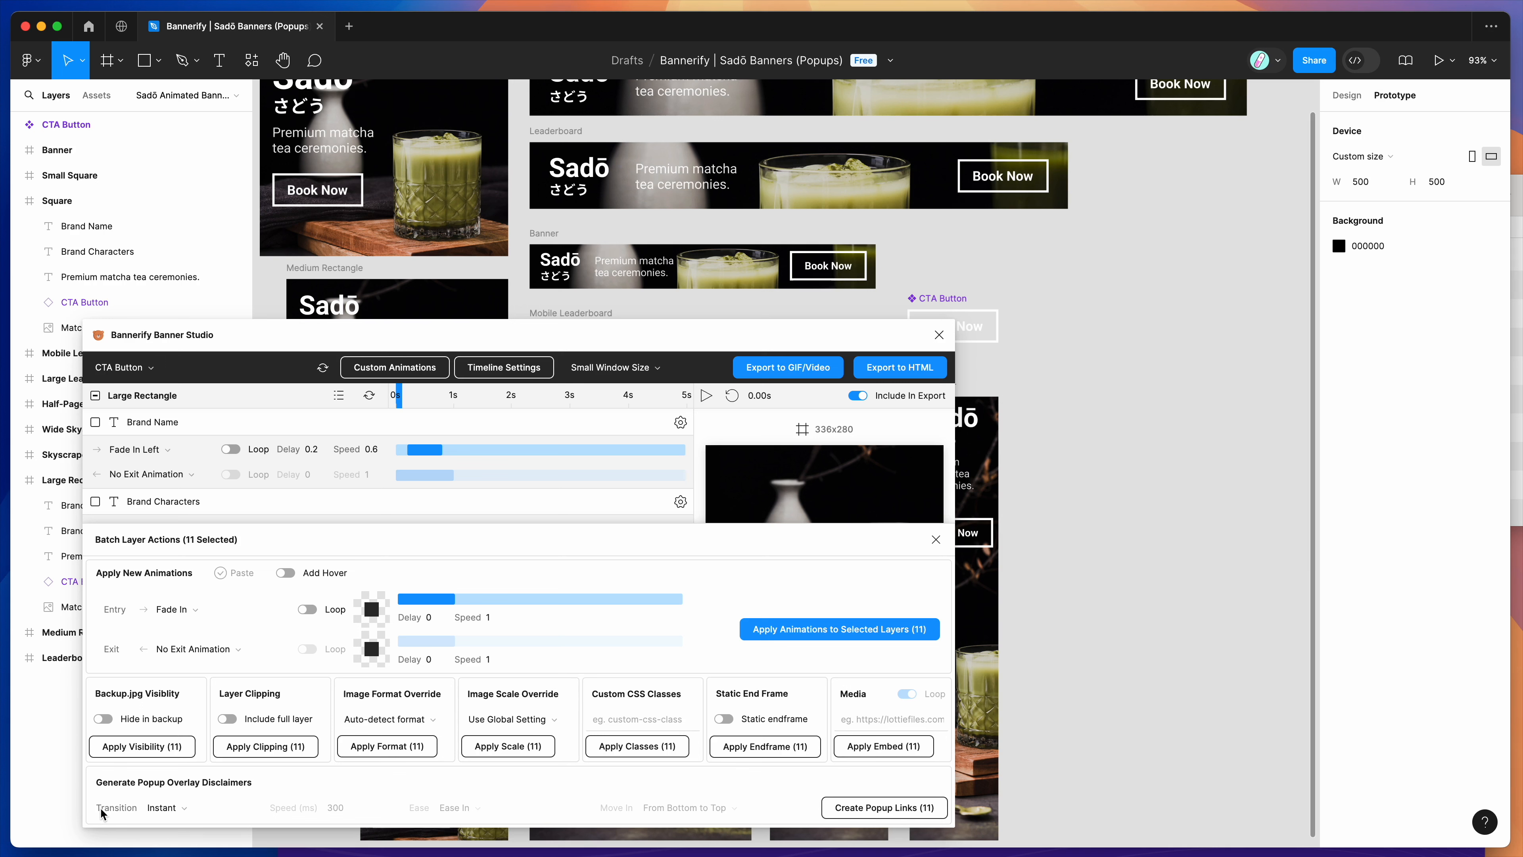
{"action": "left_click", "coordinate": [170, 812]}
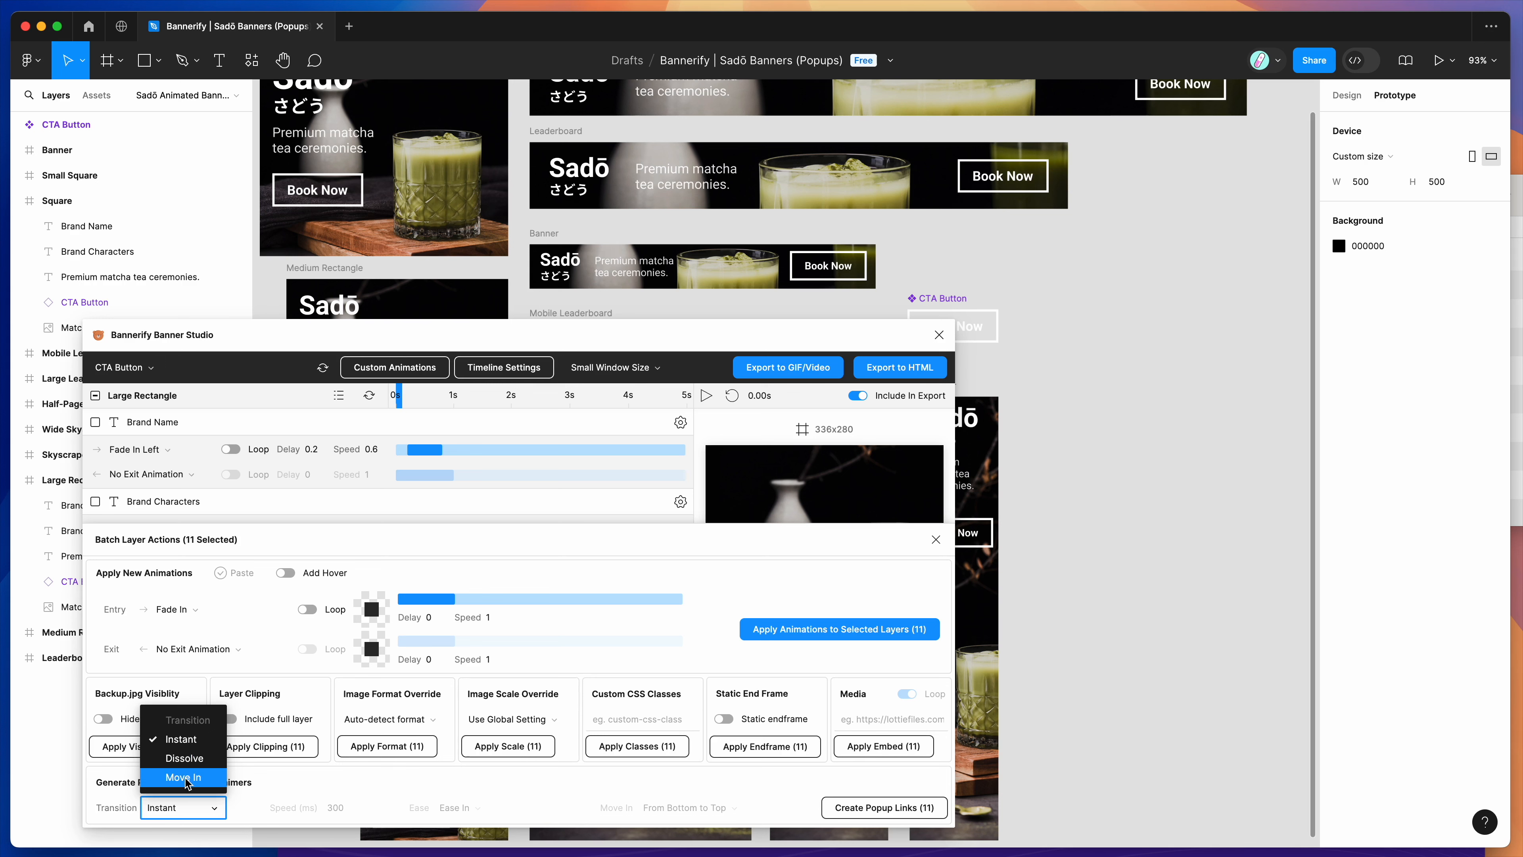
{"action": "left_click", "coordinate": [185, 778]}
{"action": "left_click", "coordinate": [334, 807]}
{"action": "left_click", "coordinate": [332, 806]}
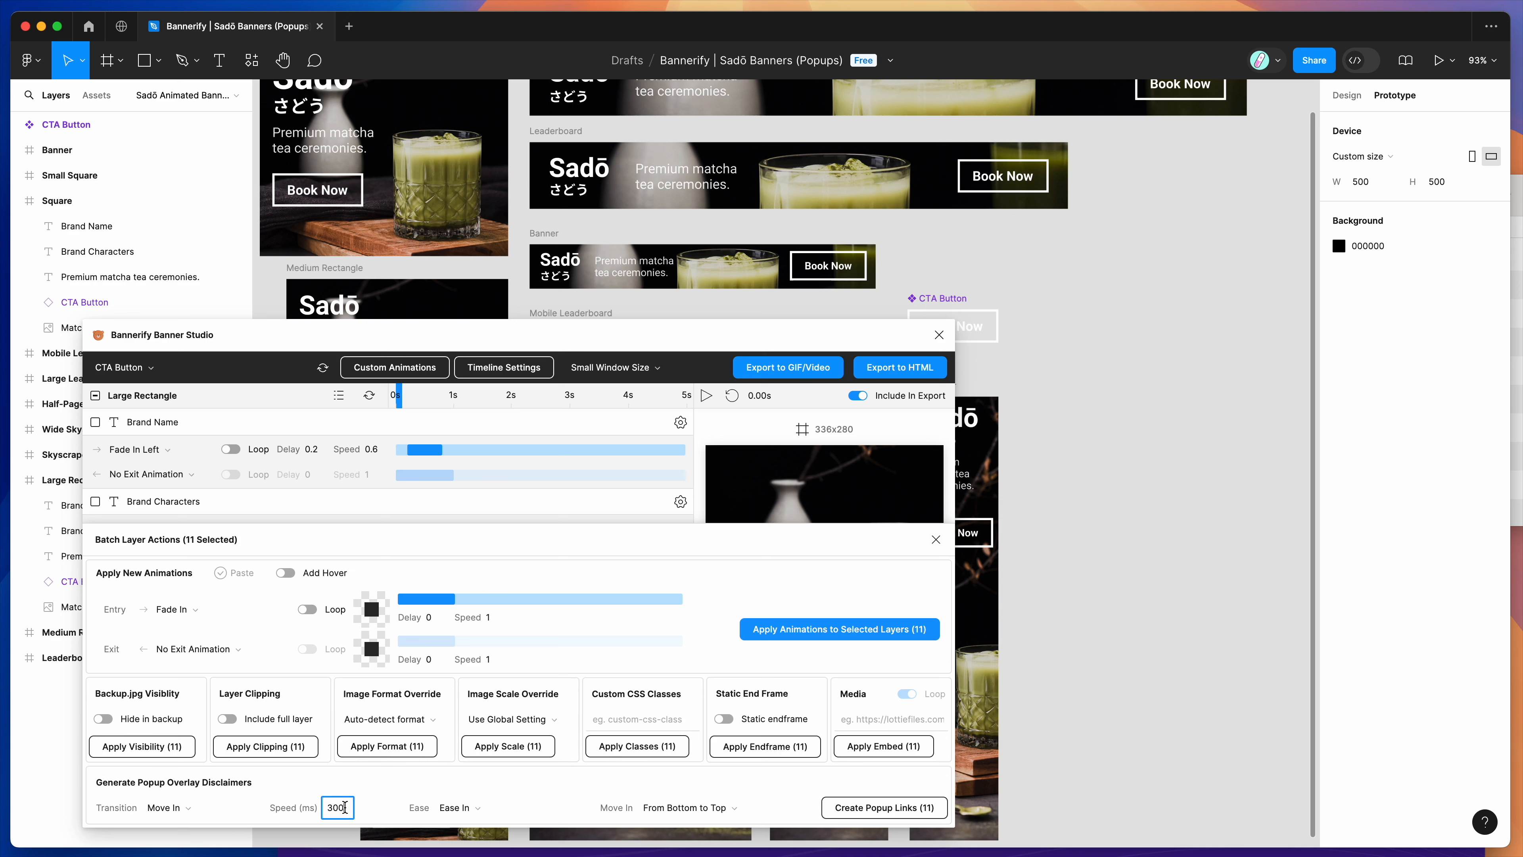
{"action": "left_click", "coordinate": [479, 806]}
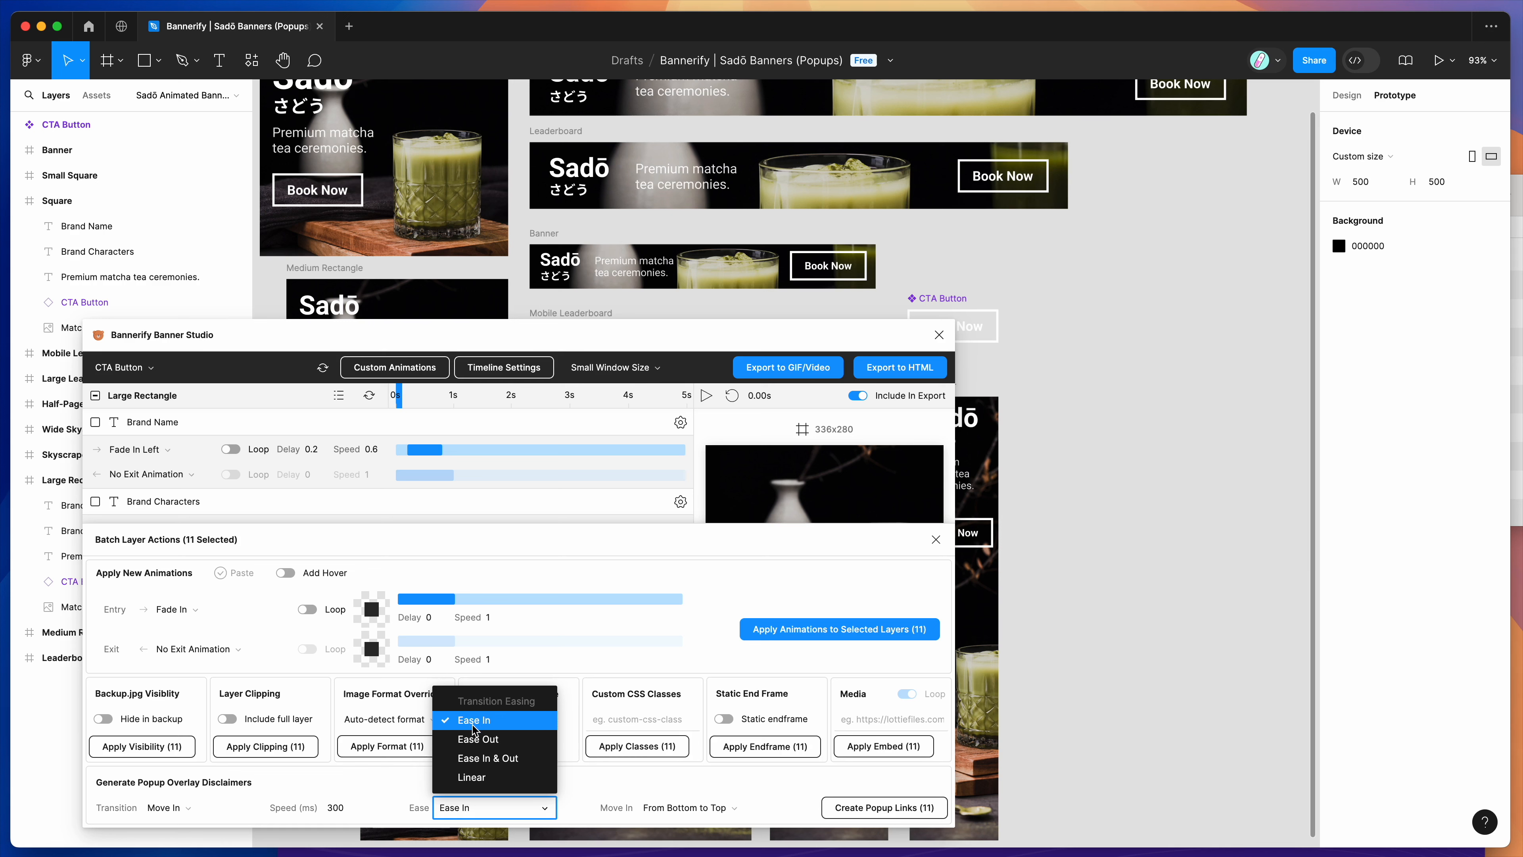
{"action": "left_click", "coordinate": [525, 723]}
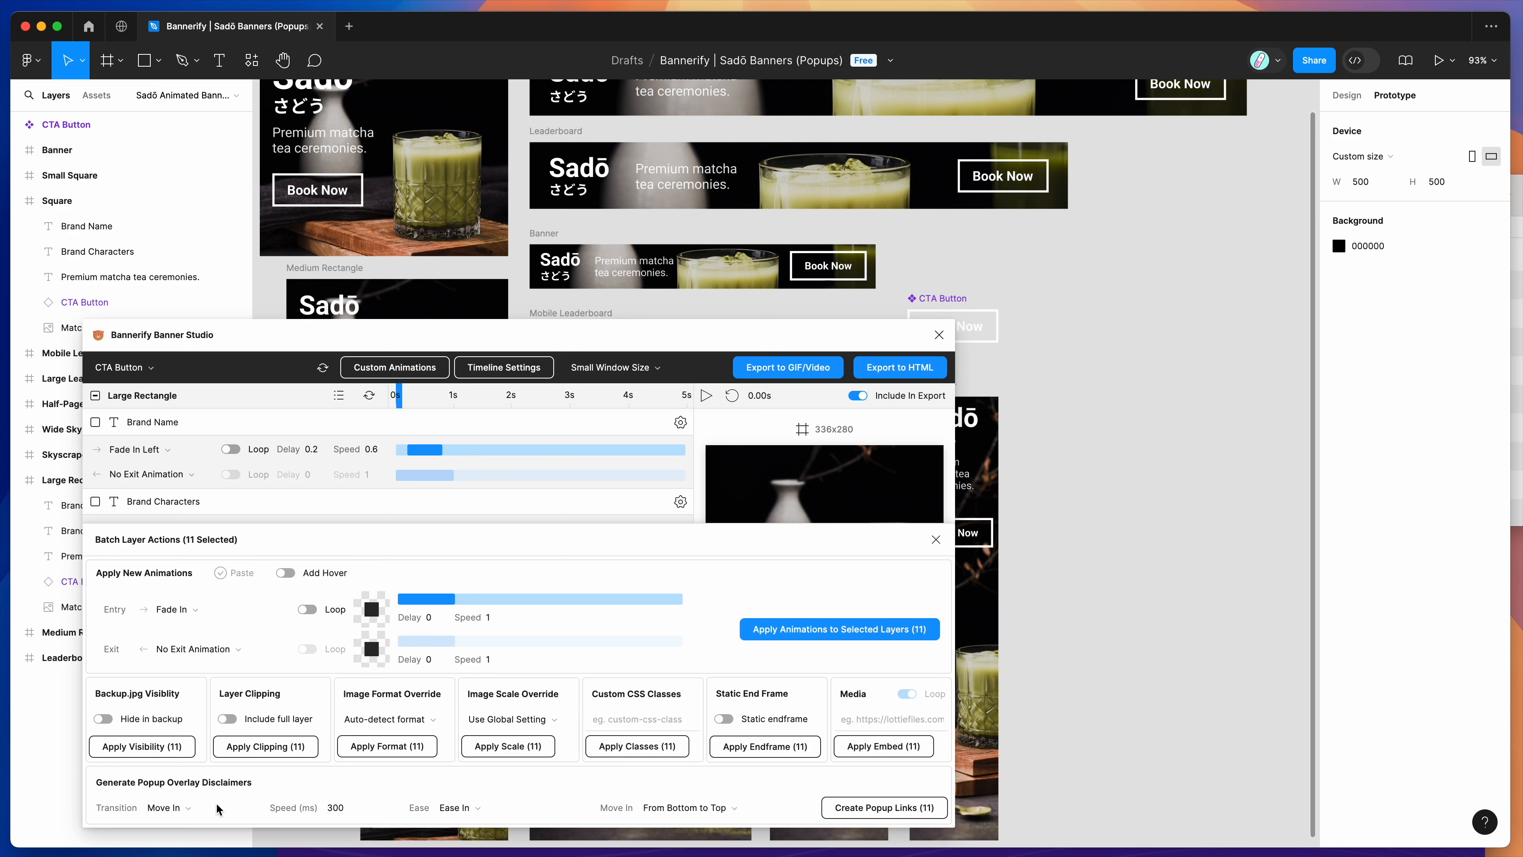
{"action": "left_click", "coordinate": [177, 807]}
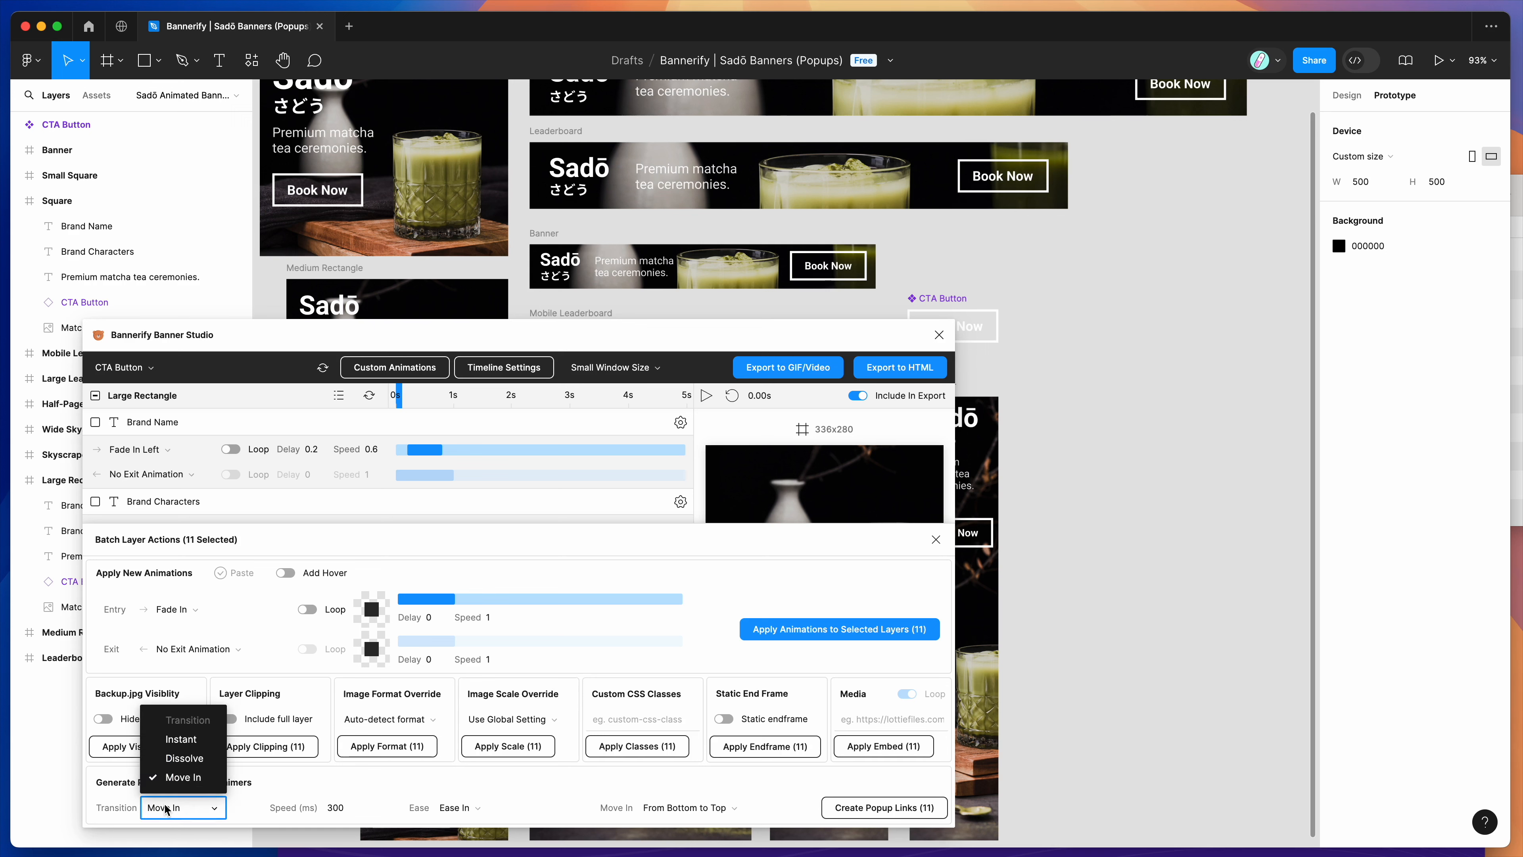
{"action": "left_click", "coordinate": [176, 779]}
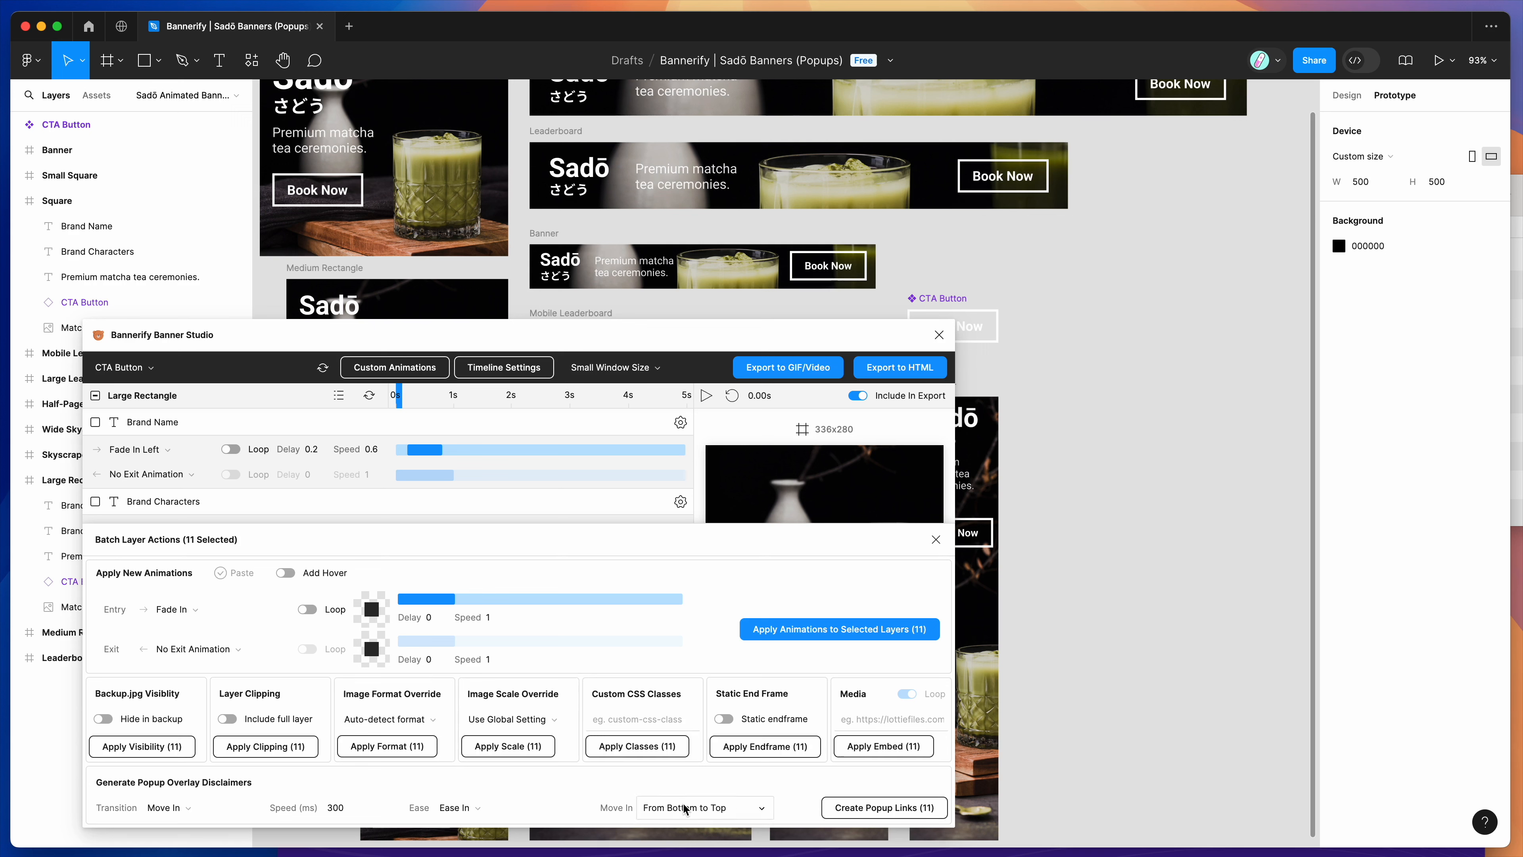
Set the popup move-in direction to From Top to Bottom and create popup links for the 11 selected layers
{"action": "left_click", "coordinate": [696, 806]}
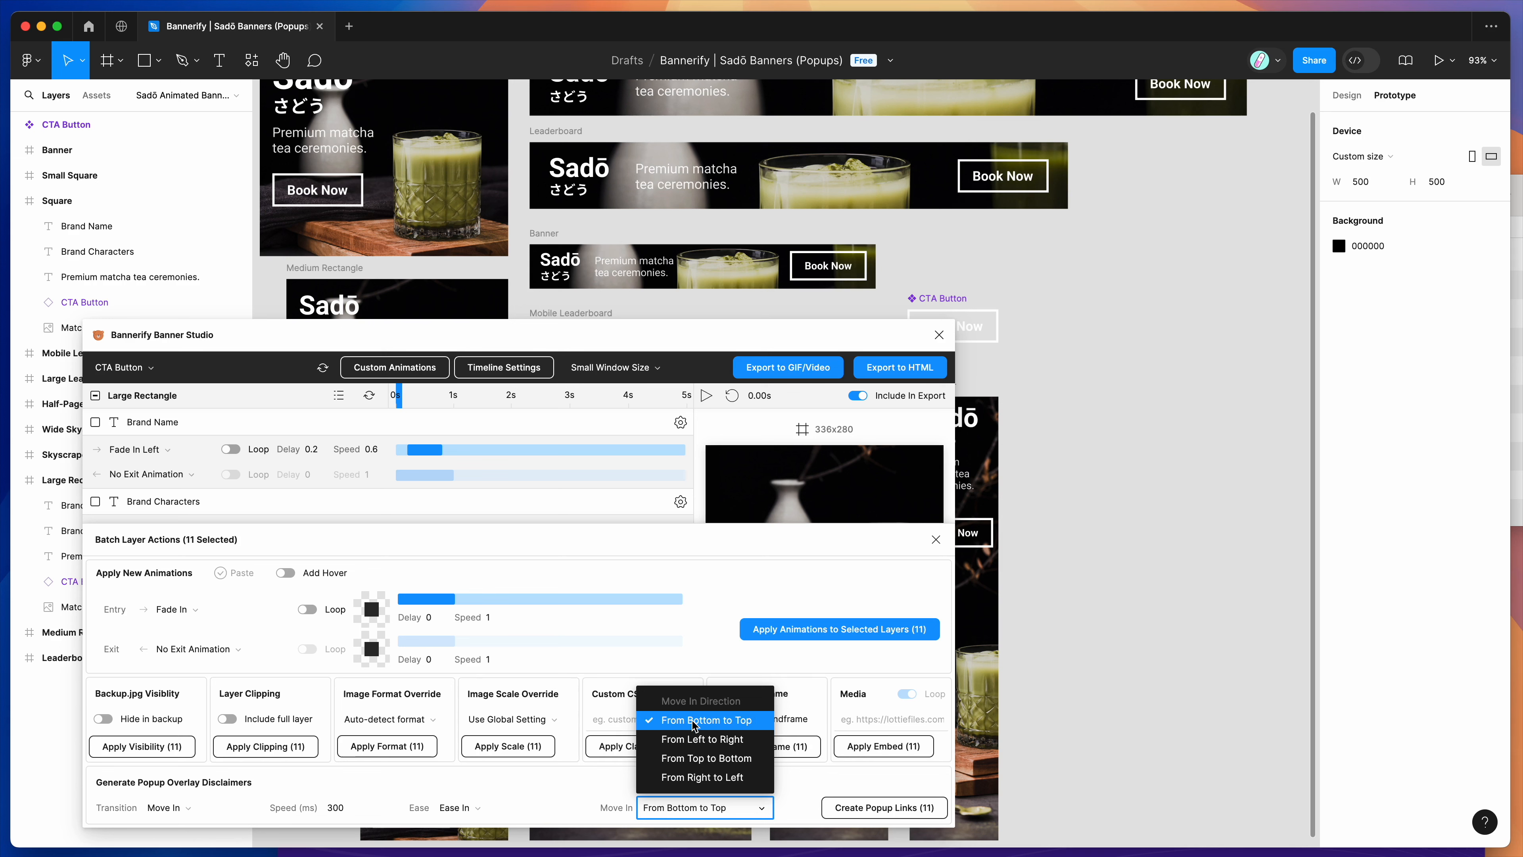
{"action": "left_click", "coordinate": [694, 755]}
{"action": "left_click", "coordinate": [681, 811]}
{"action": "left_click", "coordinate": [789, 796]}
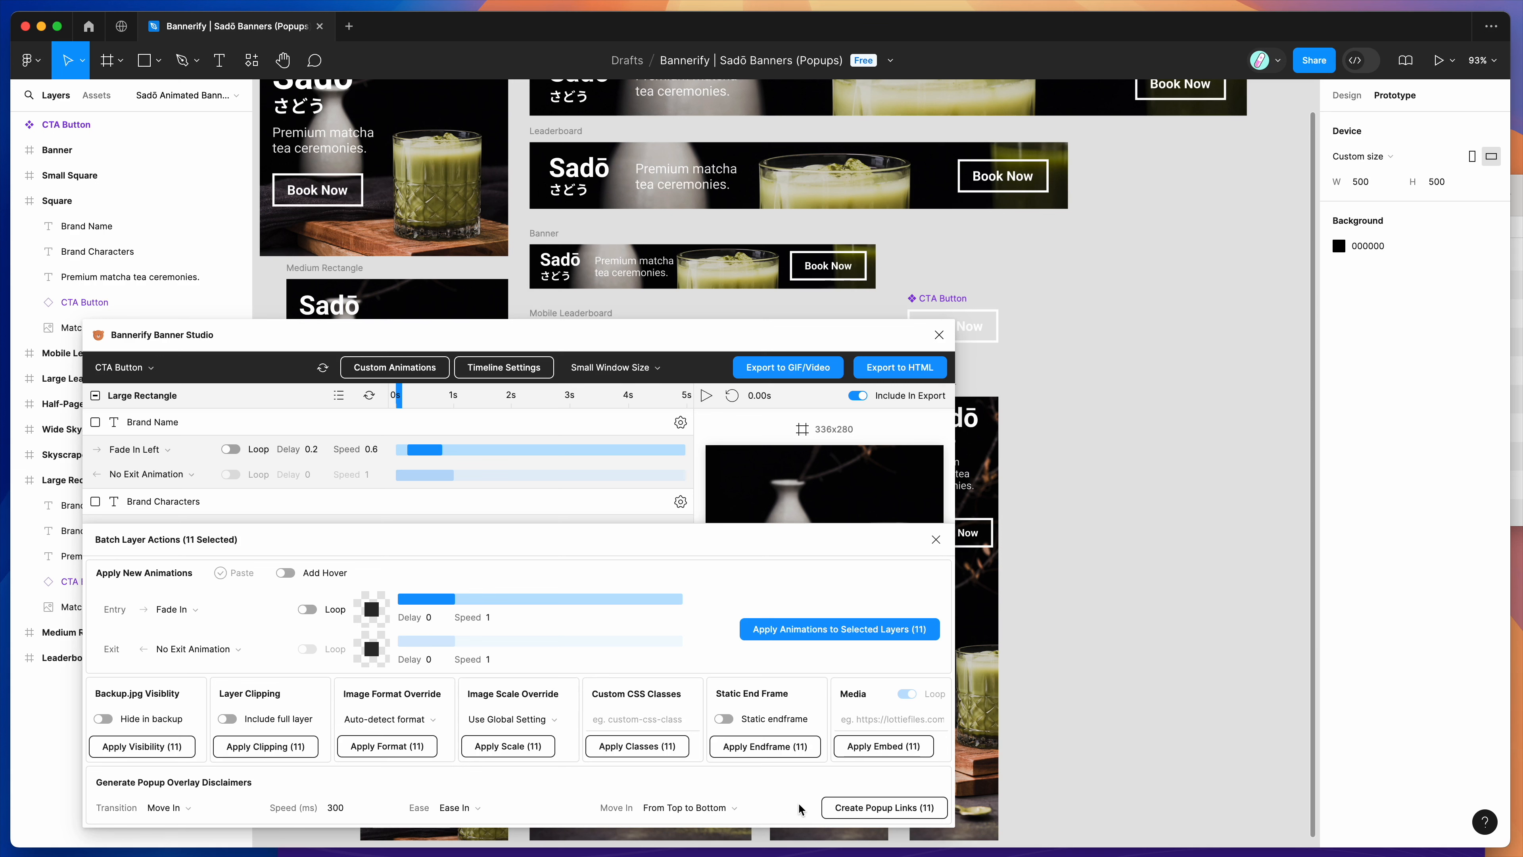
{"action": "left_click", "coordinate": [879, 810]}
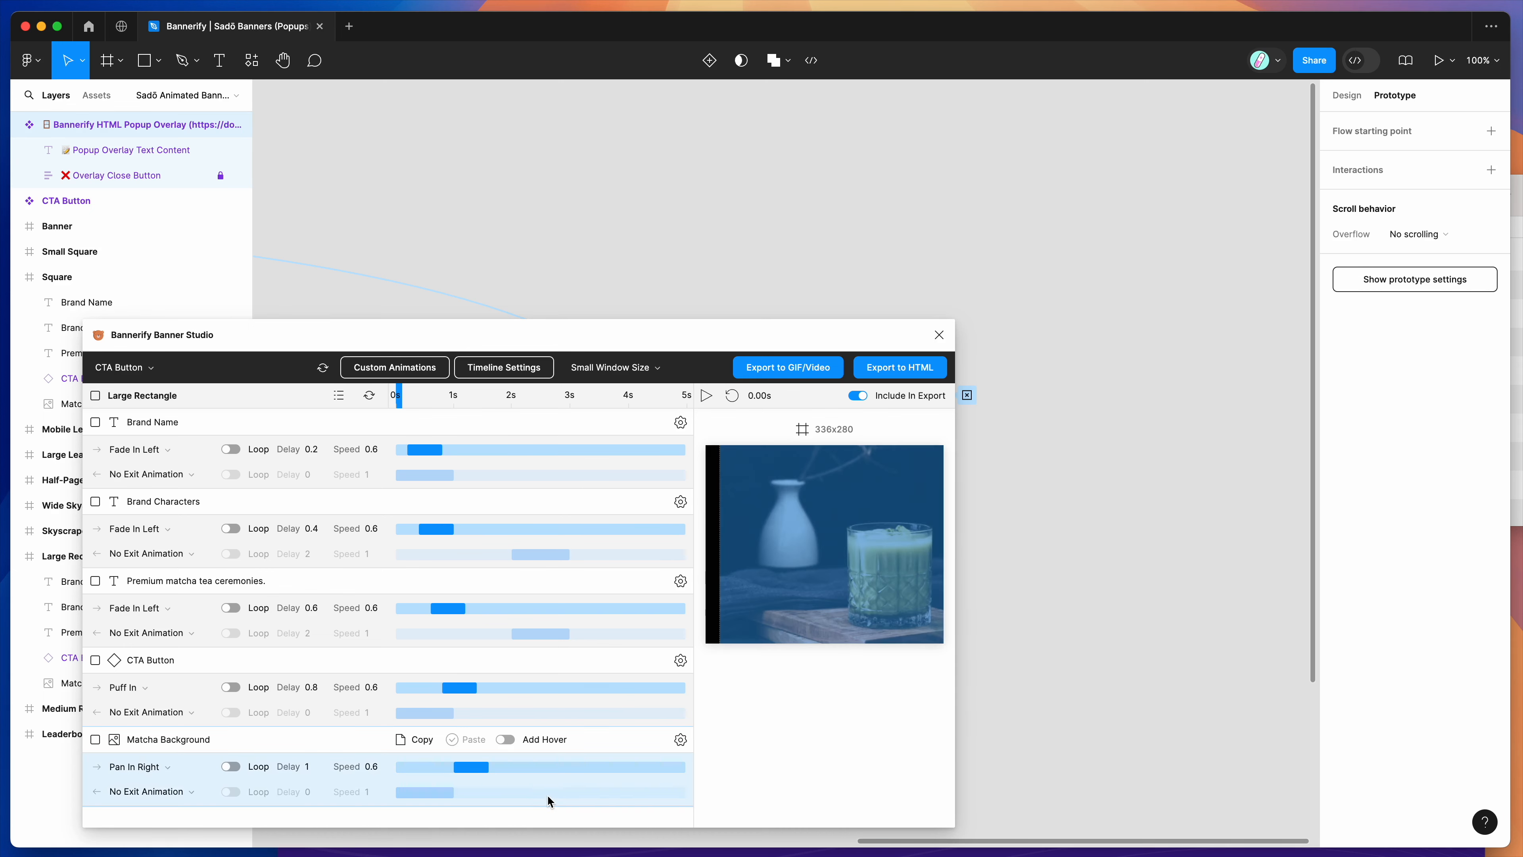
Move the generated Bannerify HTML Popup Overlay component close beside the leaderboard banners
{"action": "left_click", "coordinate": [1053, 616]}
{"action": "scroll", "coordinate": [1054, 532], "scroll_direction": "down", "scroll_amount": 1}
{"action": "scroll", "coordinate": [1056, 536], "scroll_direction": "down", "scroll_amount": 3}
{"action": "scroll", "coordinate": [1056, 536], "scroll_direction": "down", "scroll_amount": 2, "text": "ctrl"}
{"action": "scroll", "coordinate": [1057, 536], "scroll_direction": "down", "scroll_amount": 1}
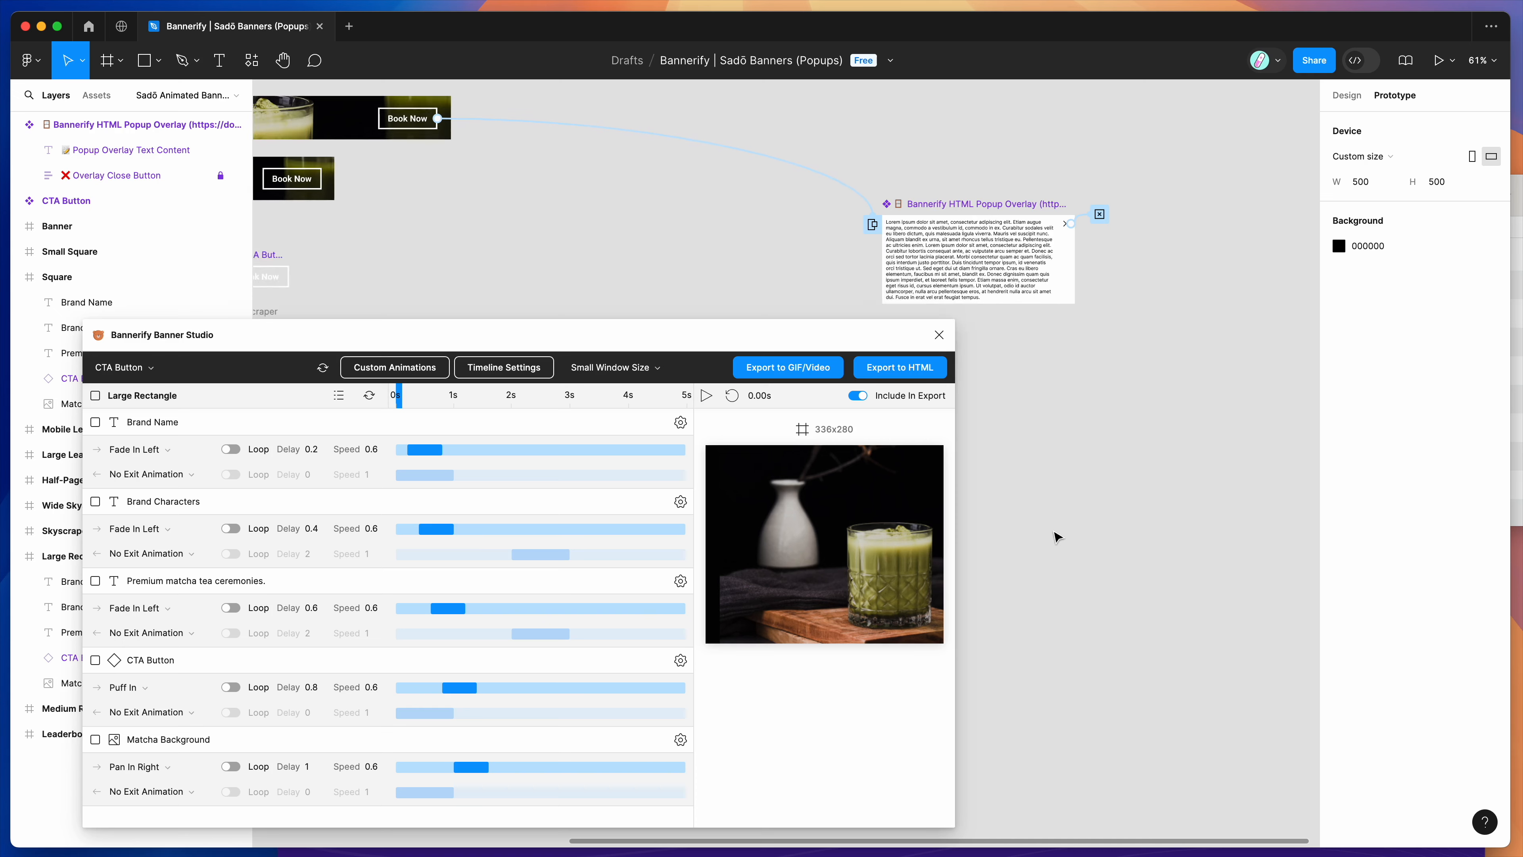
{"action": "scroll", "coordinate": [1057, 536], "scroll_direction": "down", "scroll_amount": 2}
{"action": "scroll", "coordinate": [1019, 360], "scroll_direction": "down", "scroll_amount": 1}
{"action": "left_click_drag", "start_coordinate": [1000, 239], "coordinate": [787, 215]}
{"action": "scroll", "coordinate": [785, 215], "scroll_direction": "left", "scroll_amount": 1}
{"action": "scroll", "coordinate": [785, 214], "scroll_direction": "down", "scroll_amount": 1}
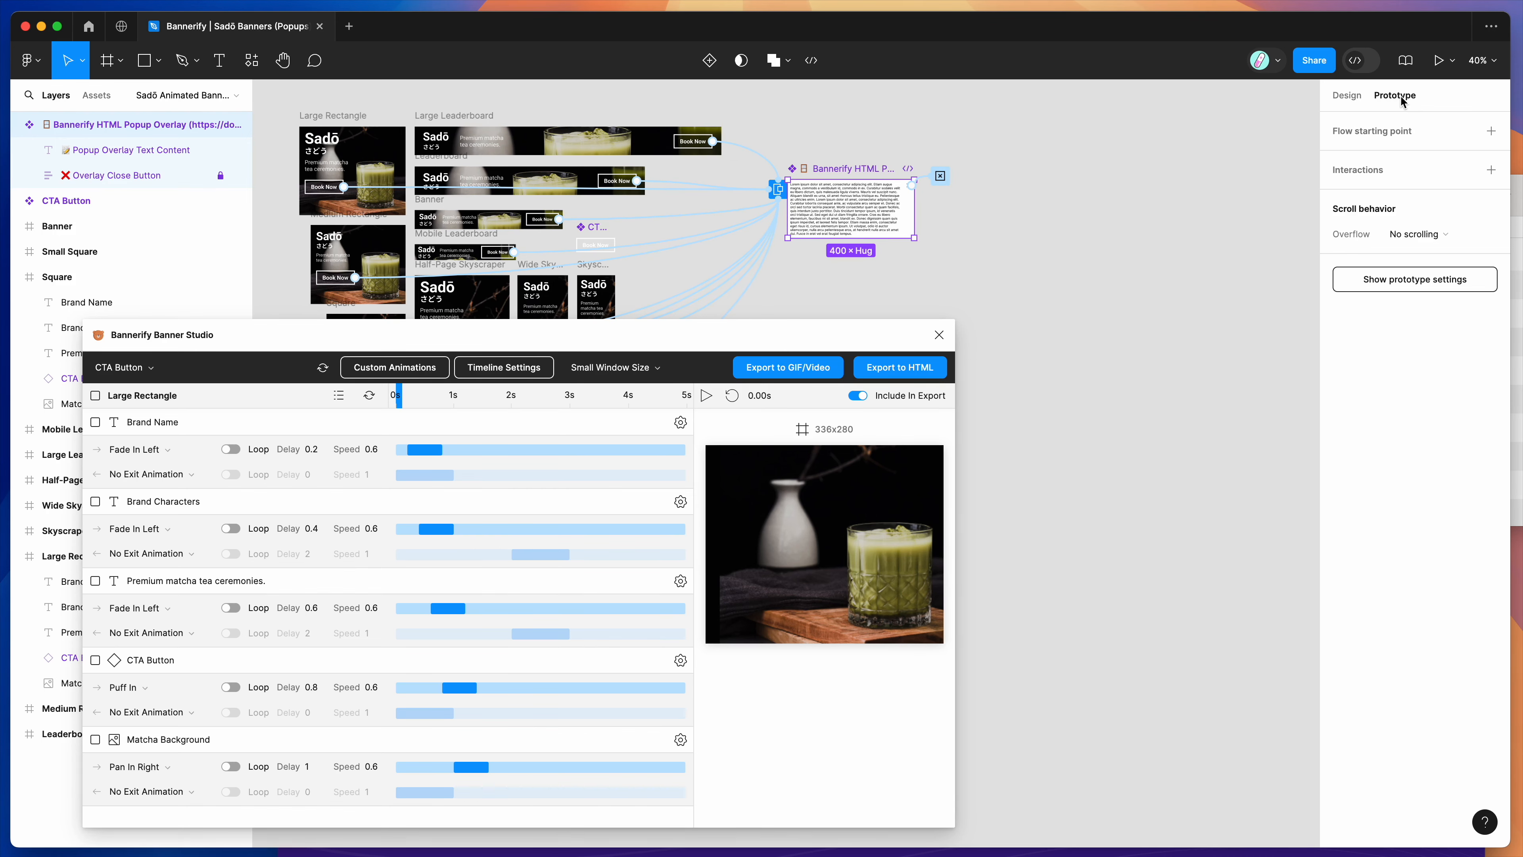
Review the prototype links from the CTA buttons to the popup overlay and open the Large Leaderboard button's click interaction
{"action": "scroll", "coordinate": [909, 215], "scroll_direction": "up", "scroll_amount": 5}
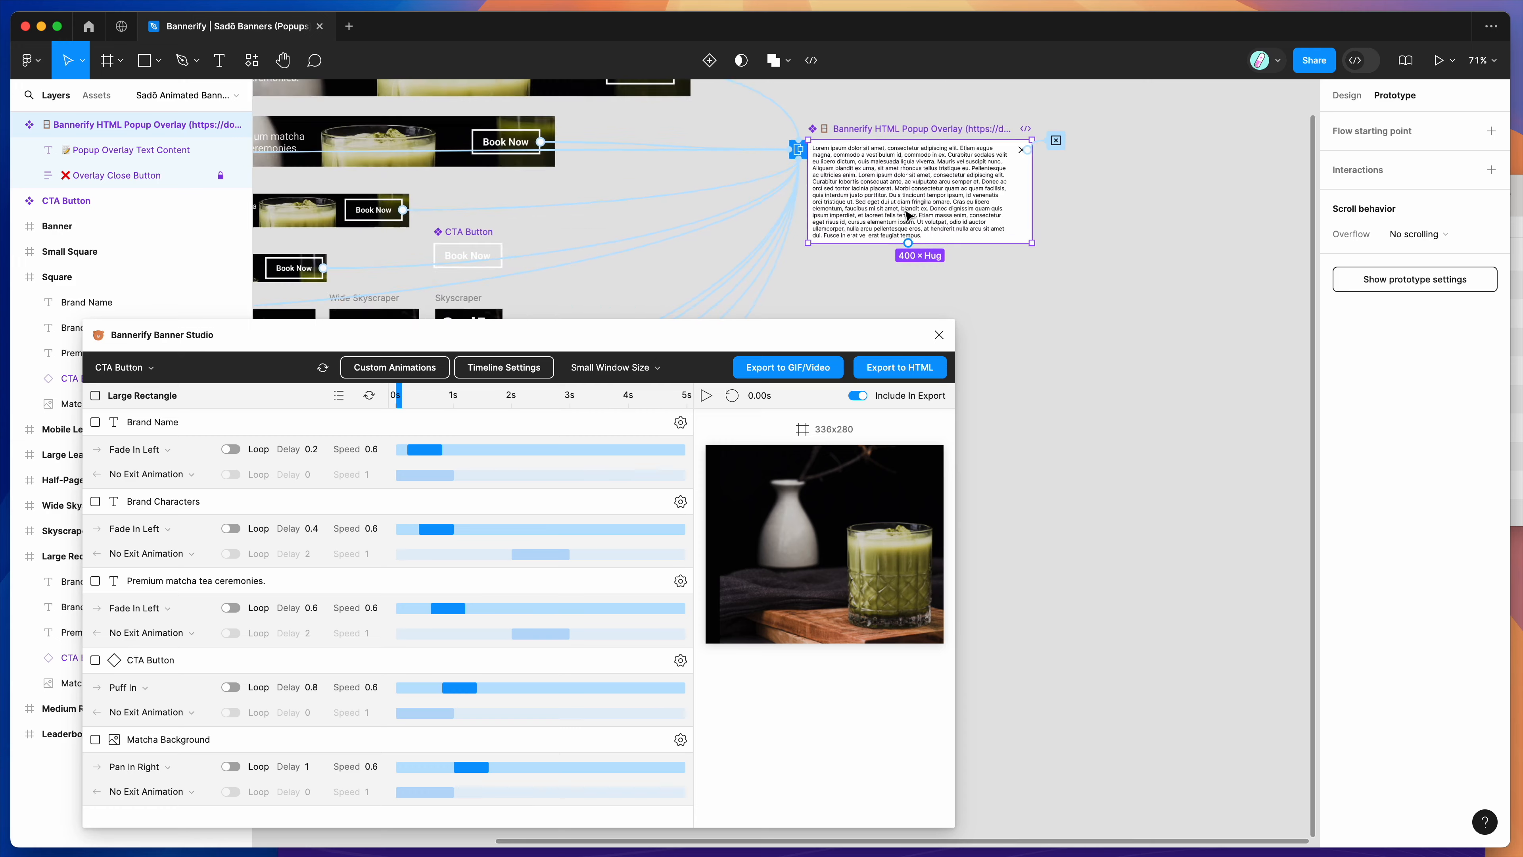
{"action": "scroll", "coordinate": [908, 215], "scroll_direction": "up", "scroll_amount": 1}
{"action": "scroll", "coordinate": [908, 215], "scroll_direction": "left", "scroll_amount": 1}
{"action": "scroll", "coordinate": [591, 216], "scroll_direction": "down", "scroll_amount": 4}
{"action": "scroll", "coordinate": [591, 216], "scroll_direction": "left", "scroll_amount": 2}
{"action": "scroll", "coordinate": [592, 216], "scroll_direction": "down", "scroll_amount": 3}
{"action": "scroll", "coordinate": [592, 216], "scroll_direction": "left", "scroll_amount": 1}
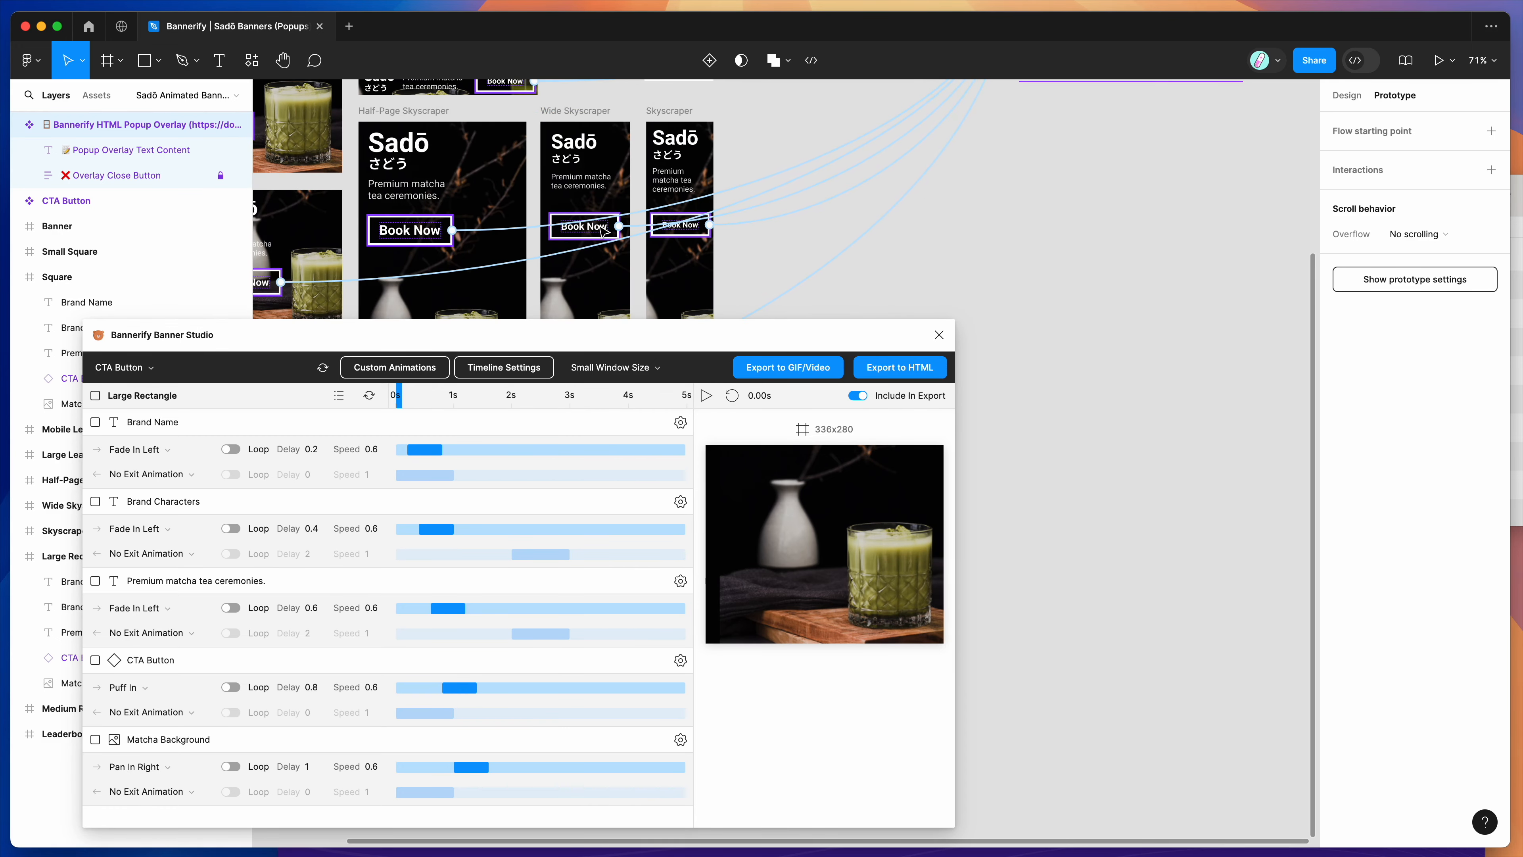
{"action": "scroll", "coordinate": [602, 229], "scroll_direction": "up", "scroll_amount": 10}
{"action": "left_click", "coordinate": [697, 179]}
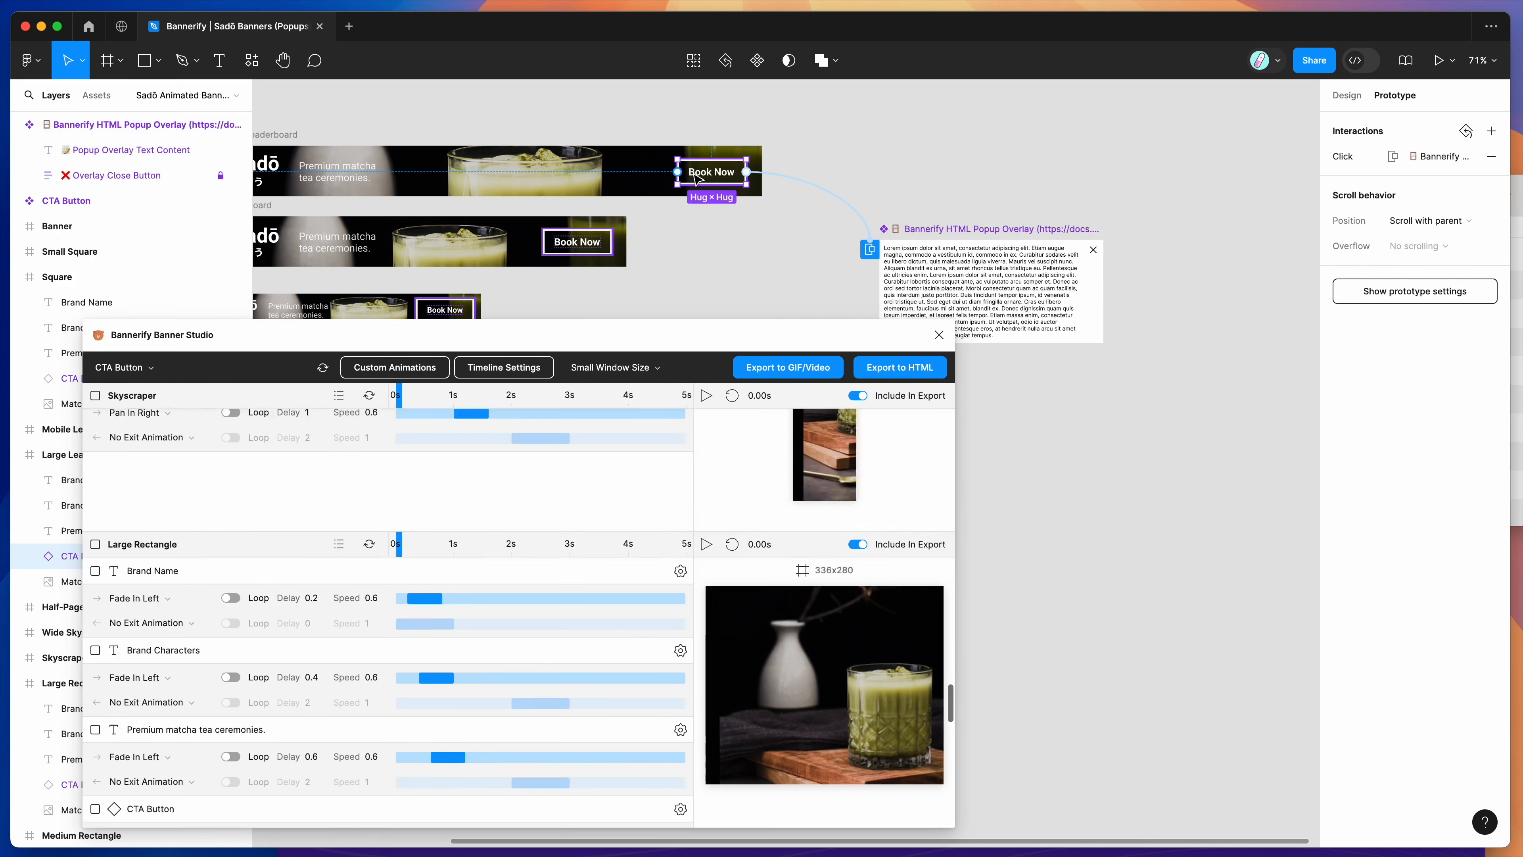
{"action": "left_click", "coordinate": [1346, 159]}
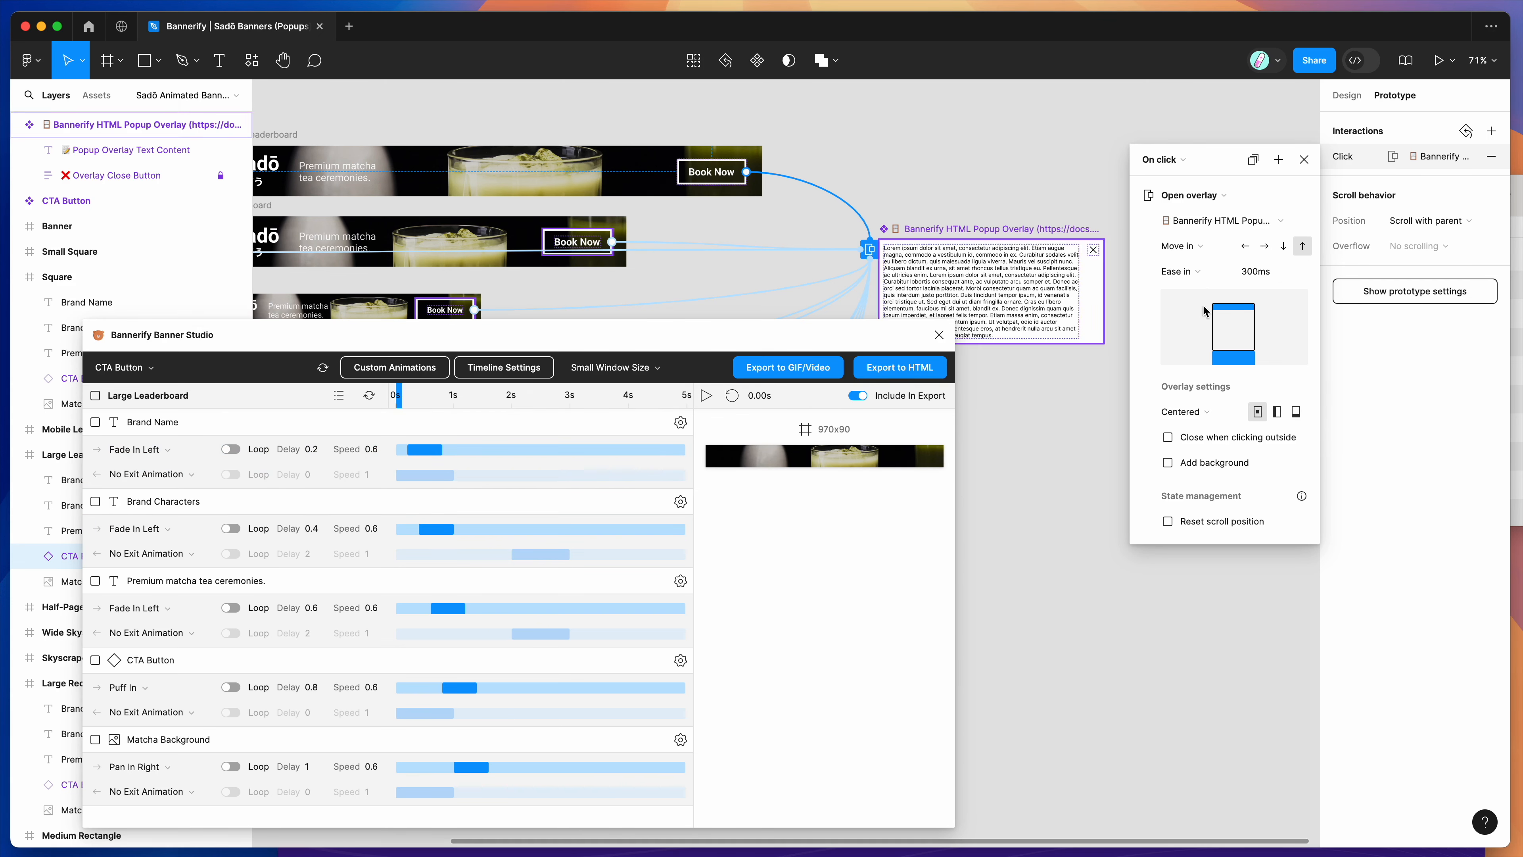
Review the prototype links running from the banners' CTA buttons to the popup overlay component
{"action": "scroll", "coordinate": [641, 191], "scroll_direction": "down", "scroll_amount": 5}
{"action": "scroll", "coordinate": [641, 191], "scroll_direction": "left", "scroll_amount": 5}
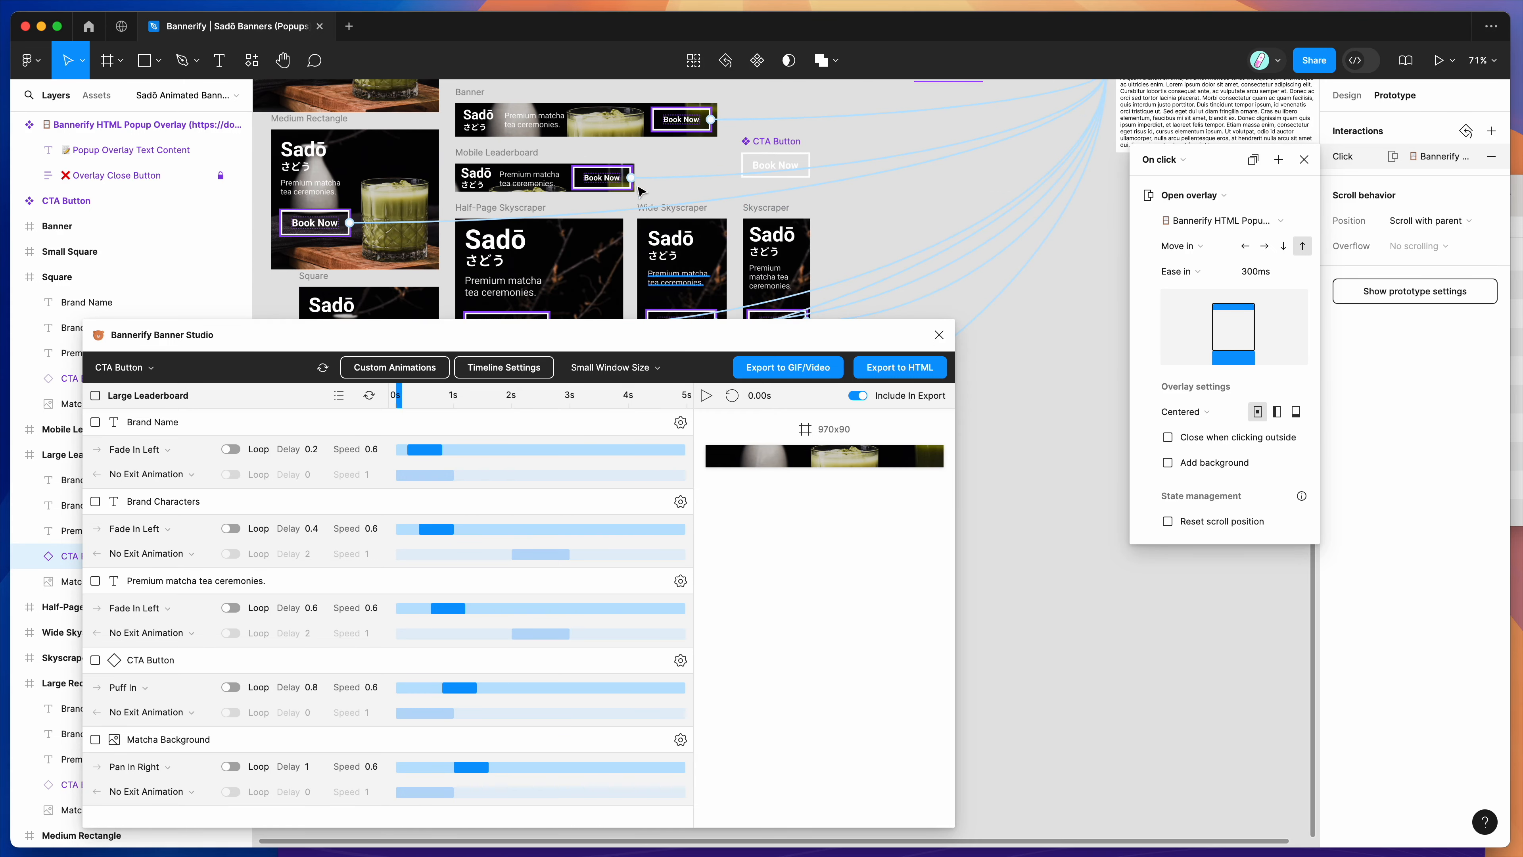
{"action": "scroll", "coordinate": [640, 191], "scroll_direction": "right", "scroll_amount": 10}
{"action": "scroll", "coordinate": [640, 191], "scroll_direction": "up", "scroll_amount": 5}
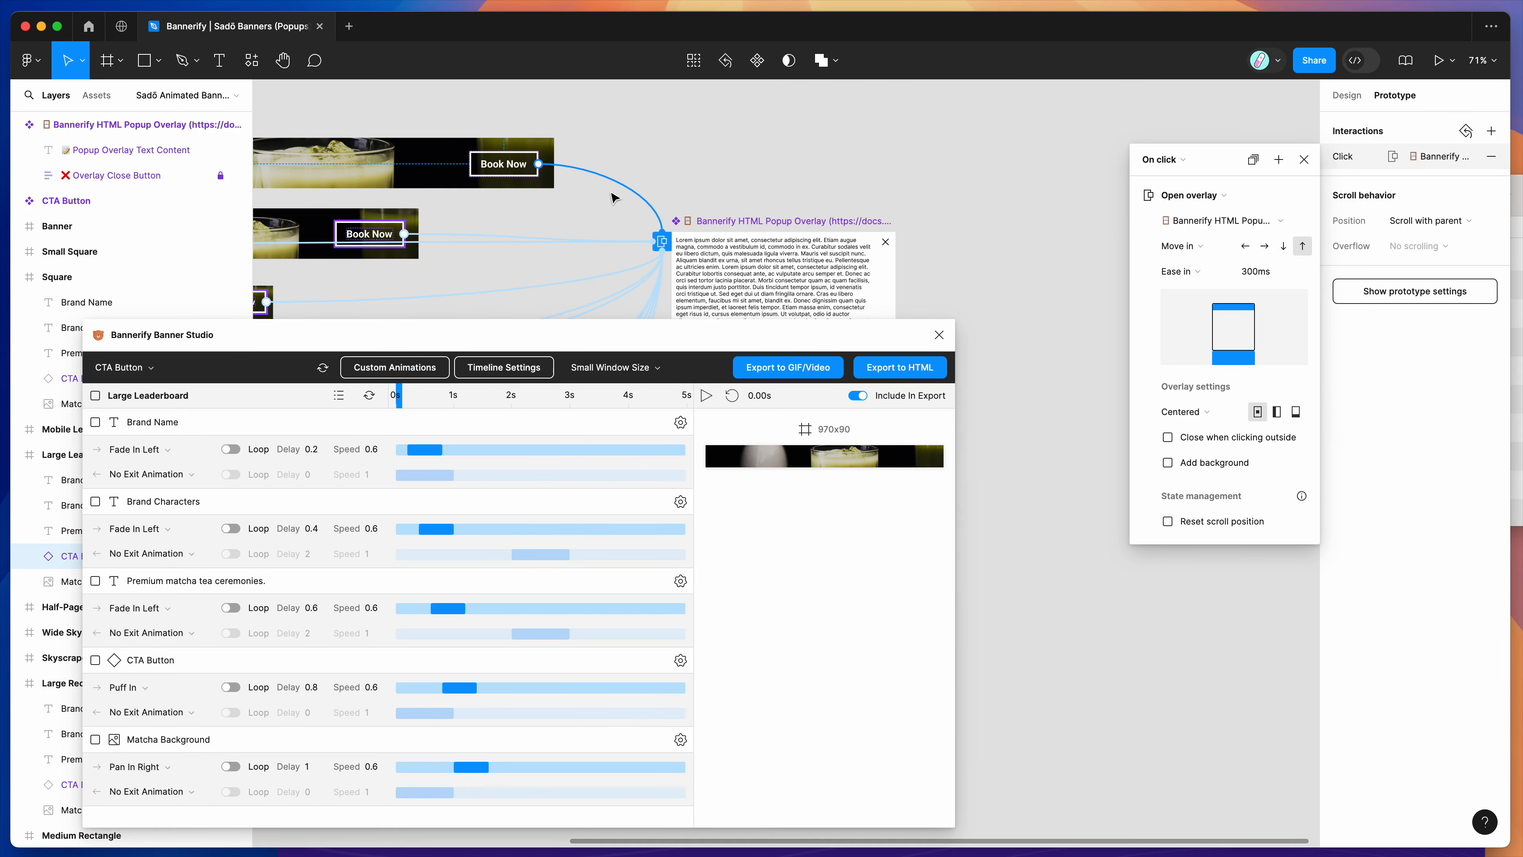
{"action": "scroll", "coordinate": [612, 198], "scroll_direction": "down", "scroll_amount": 2}
{"action": "scroll", "coordinate": [611, 198], "scroll_direction": "right", "scroll_amount": 3}
{"action": "scroll", "coordinate": [874, 144], "scroll_direction": "up", "scroll_amount": 3}
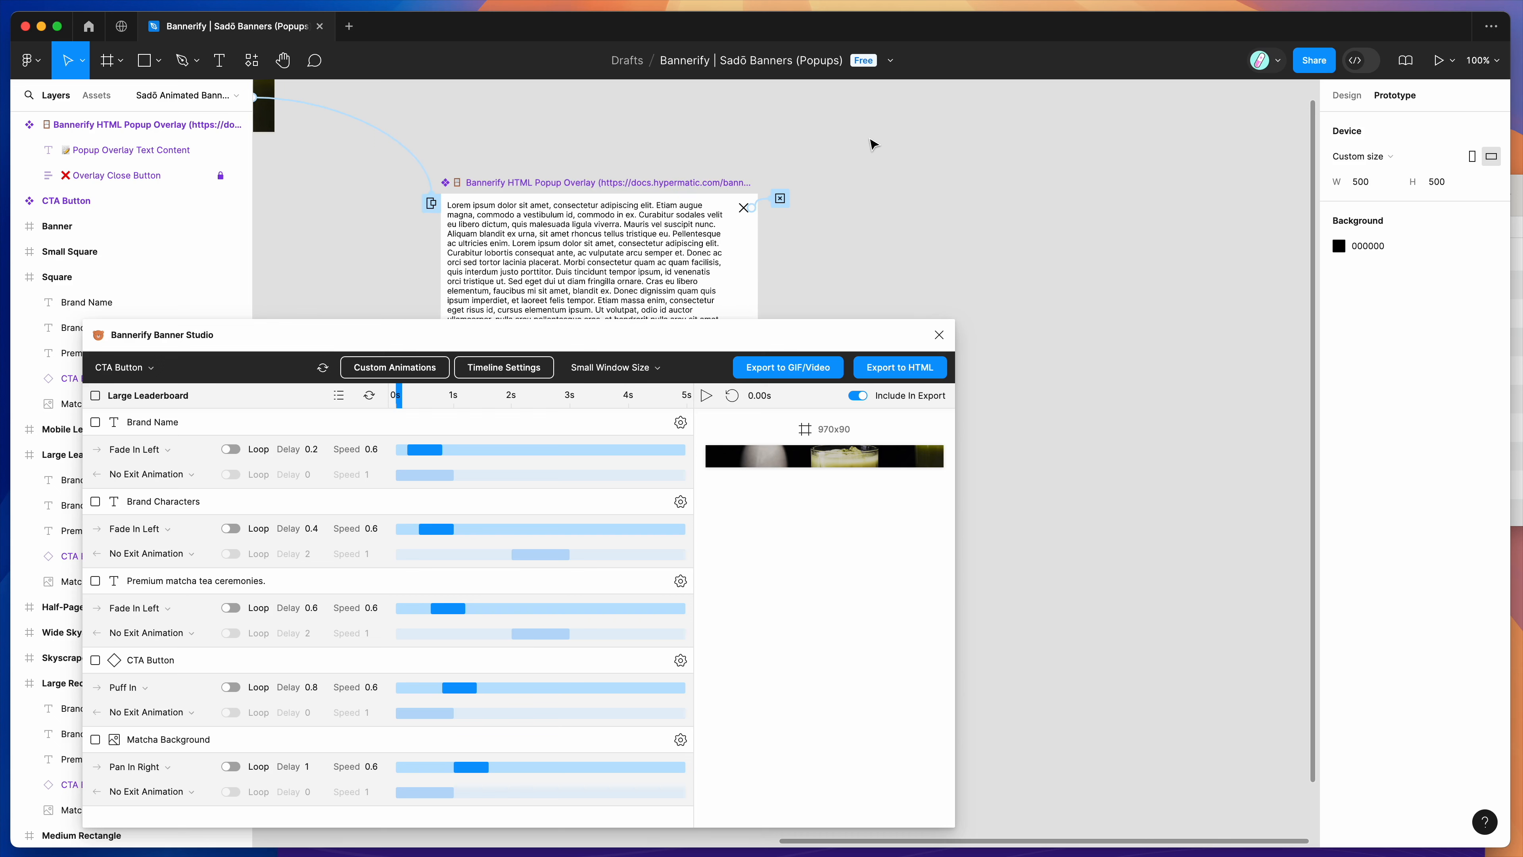
{"action": "scroll", "coordinate": [872, 144], "scroll_direction": "down", "scroll_amount": 2}
Inspect the popup overlay component with its text content layer and the close button's interaction
{"action": "left_click", "coordinate": [606, 122]}
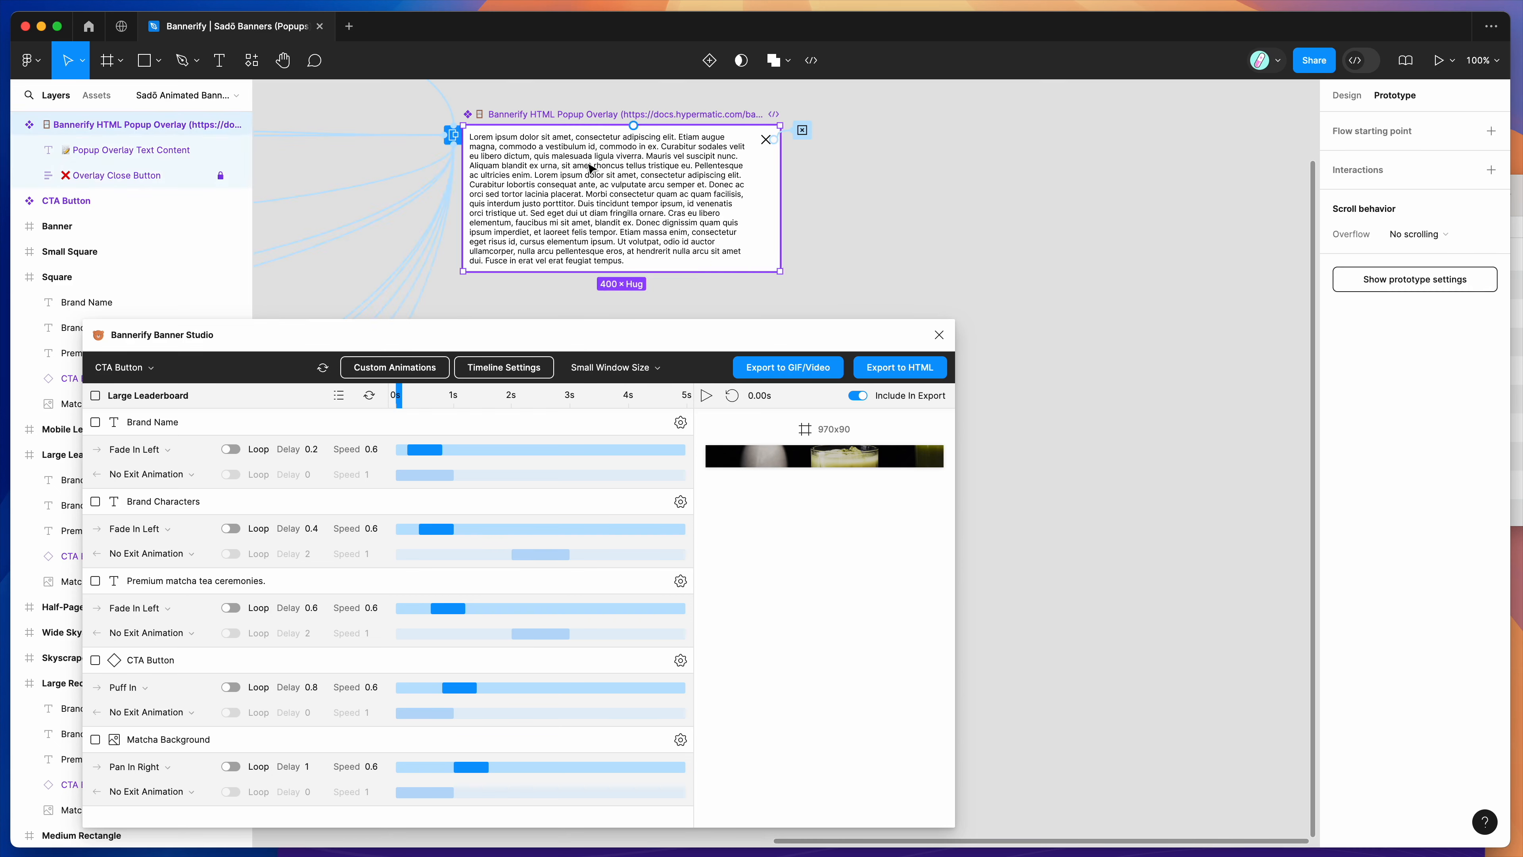
{"action": "left_click", "coordinate": [589, 168]}
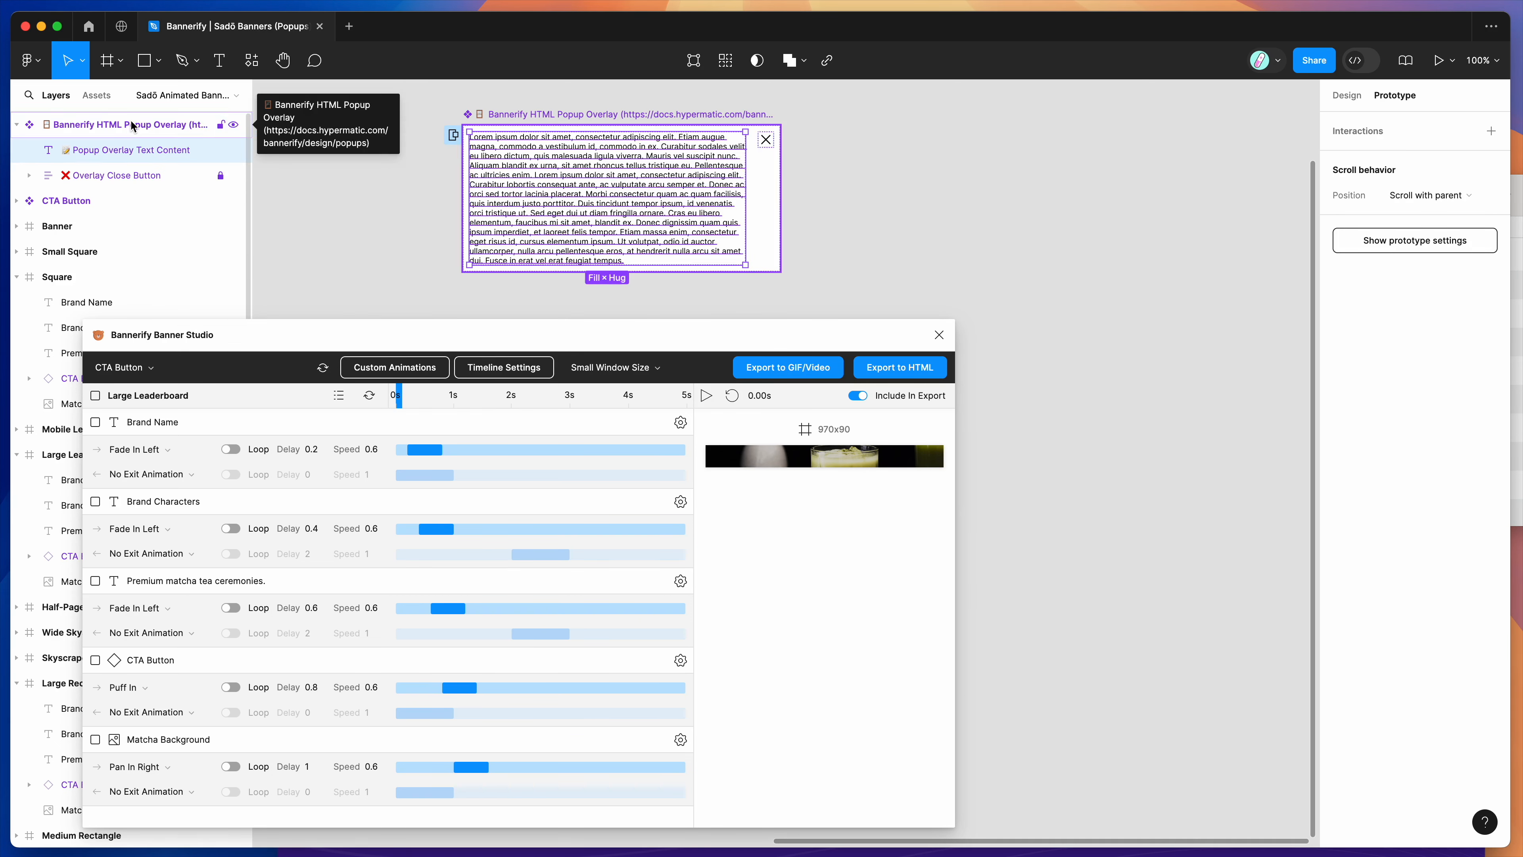
{"action": "left_click", "coordinate": [227, 125]}
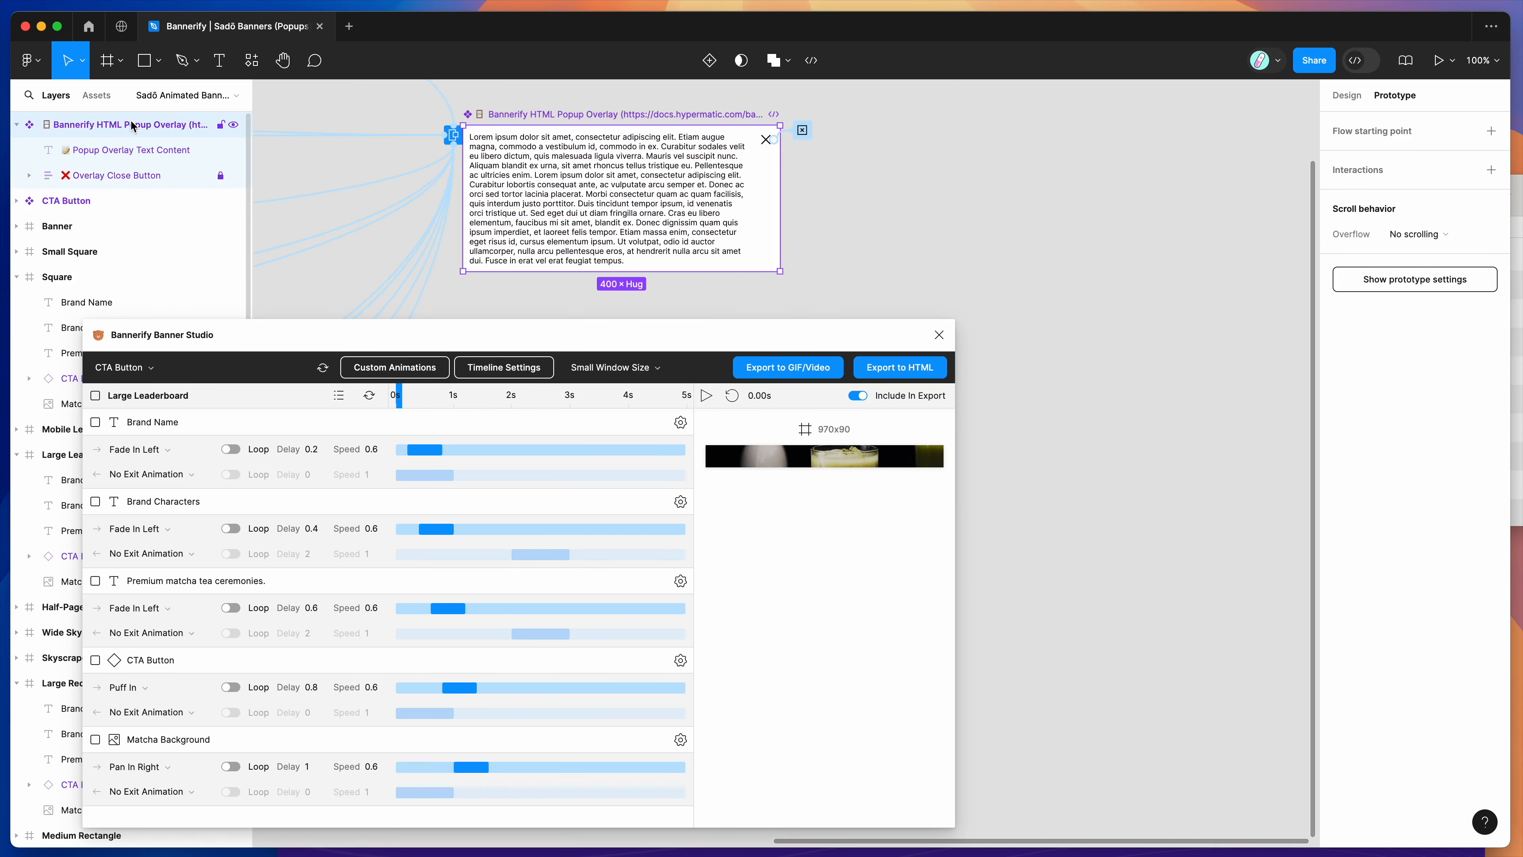
{"action": "left_click", "coordinate": [110, 150]}
{"action": "left_click", "coordinate": [159, 176]}
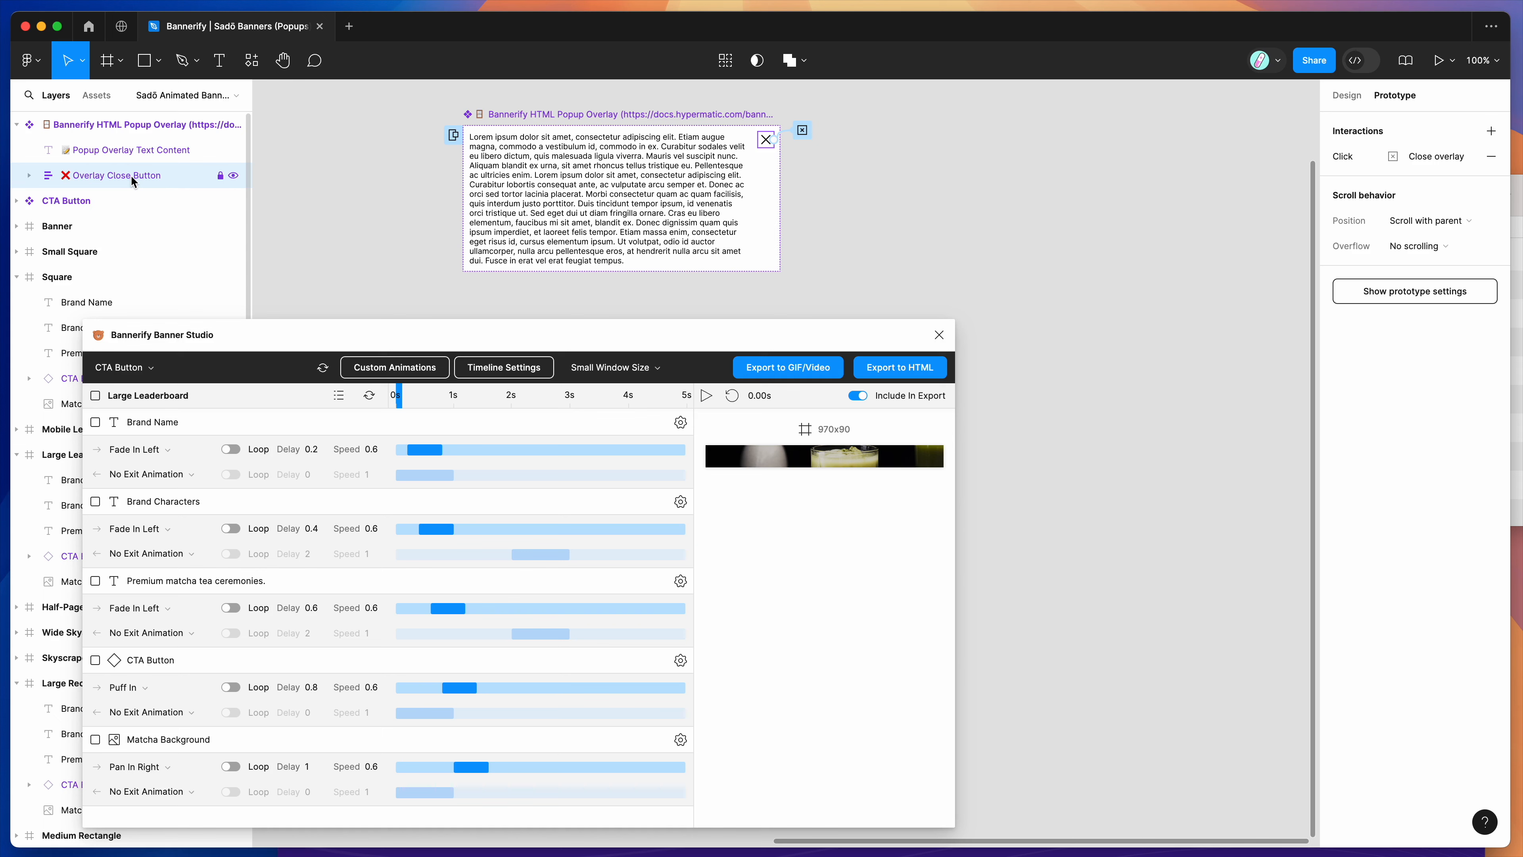
Insert "Add New Content..." before the Lorem ipsum paragraph in the popup overlay's text content
{"action": "scroll", "coordinate": [672, 186], "scroll_direction": "right", "scroll_amount": 3}
{"action": "scroll", "coordinate": [672, 186], "scroll_direction": "up", "scroll_amount": 1}
{"action": "scroll", "coordinate": [672, 186], "scroll_direction": "up", "scroll_amount": 5}
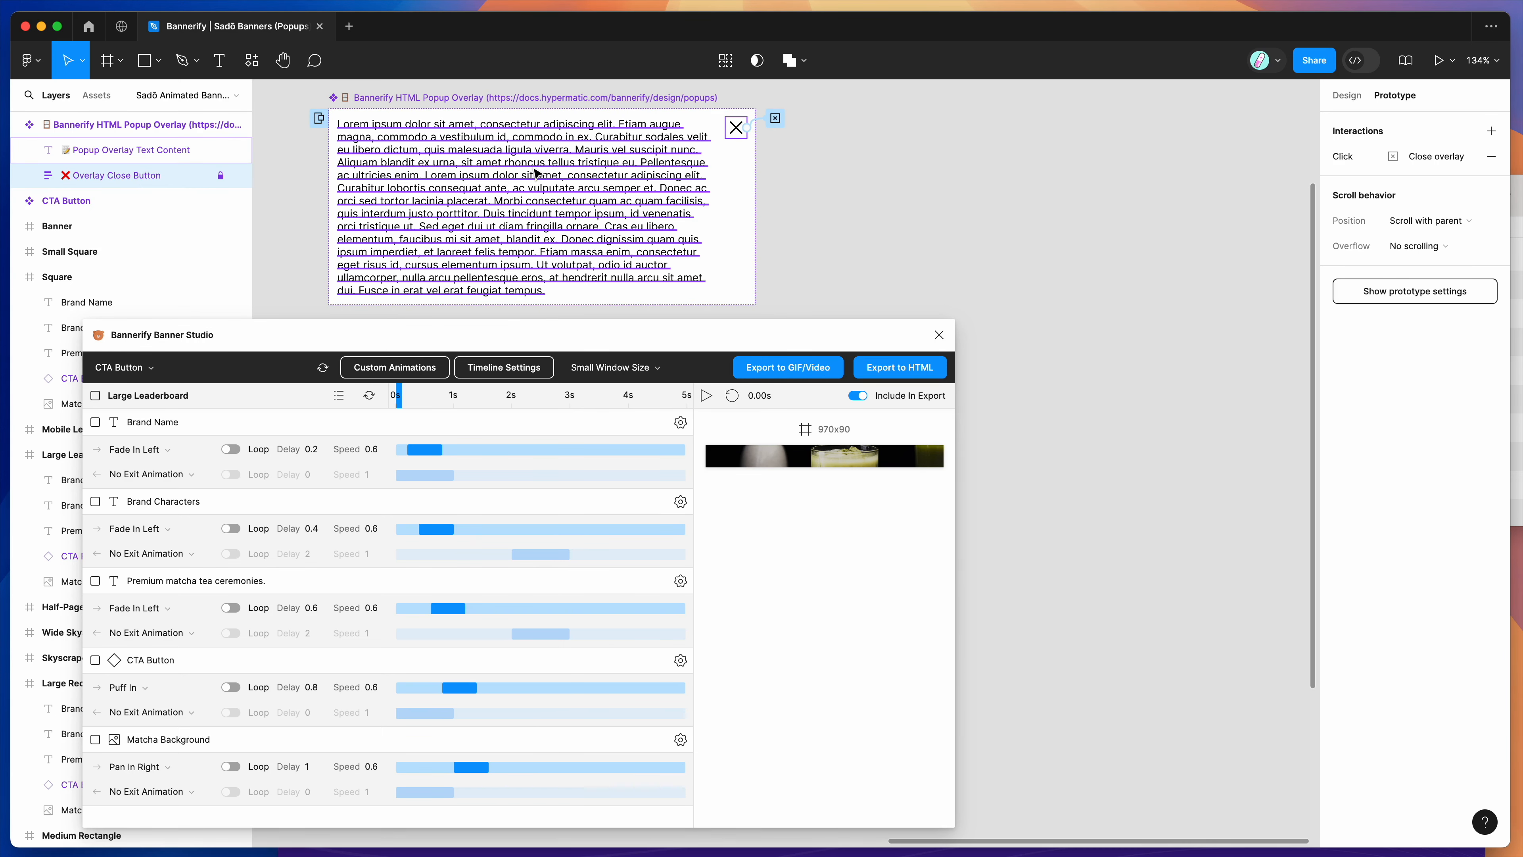
{"action": "double_click", "coordinate": [555, 138]}
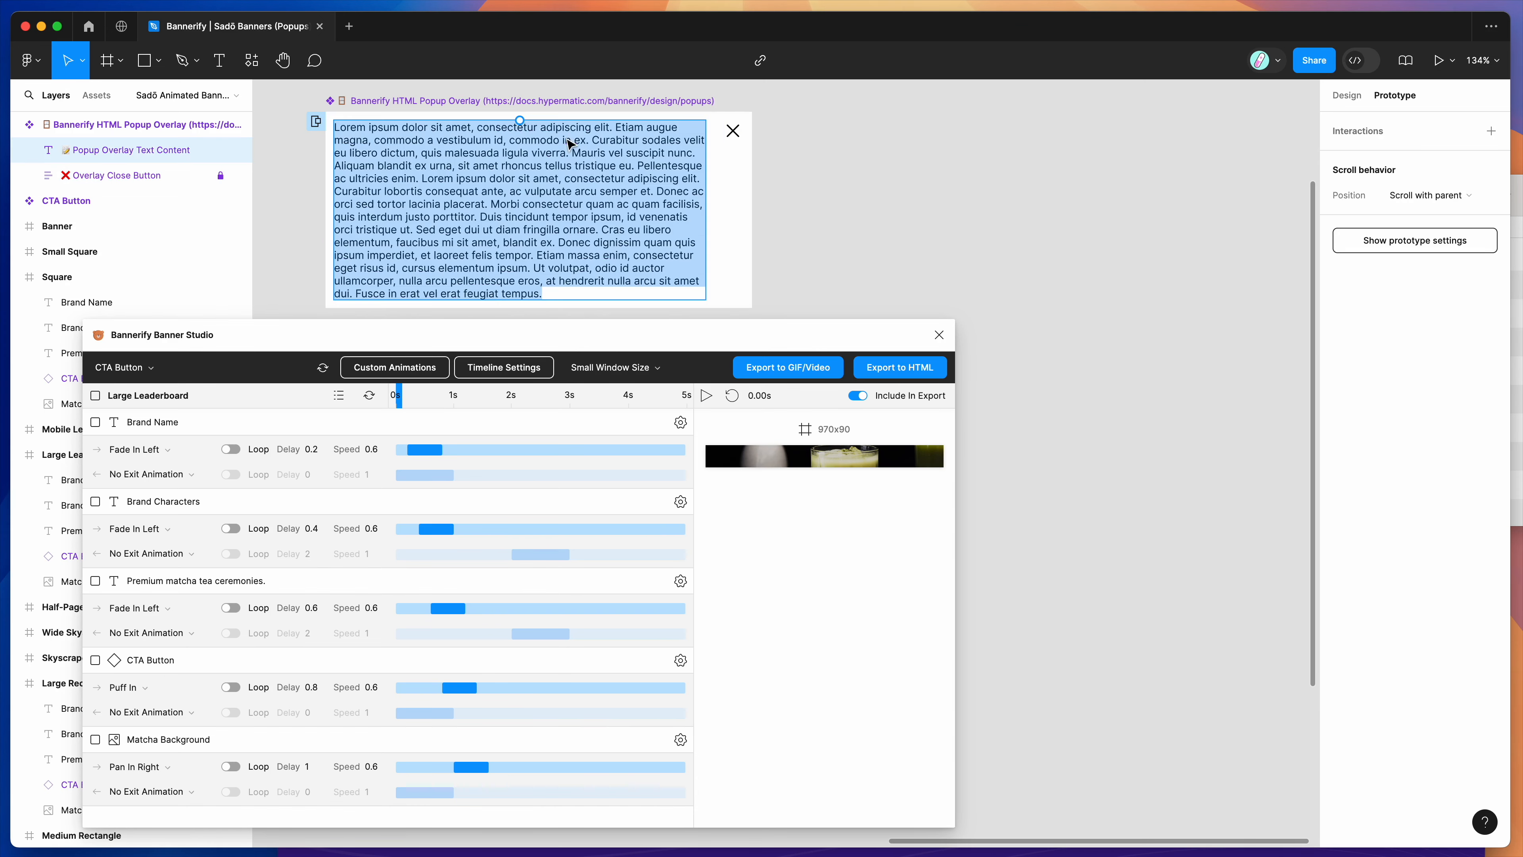
{"action": "left_click", "coordinate": [555, 138]}
{"action": "mouse_move", "coordinate": [553, 294]}
{"action": "left_mouse_down"}
{"action": "mouse_move", "coordinate": [335, 140]}
{"action": "mouse_move", "coordinate": [338, 123]}
{"action": "mouse_move", "coordinate": [650, 374]}
{"action": "mouse_move", "coordinate": [571, 280]}
{"action": "left_mouse_up"}
{"action": "left_click", "coordinate": [338, 122]}
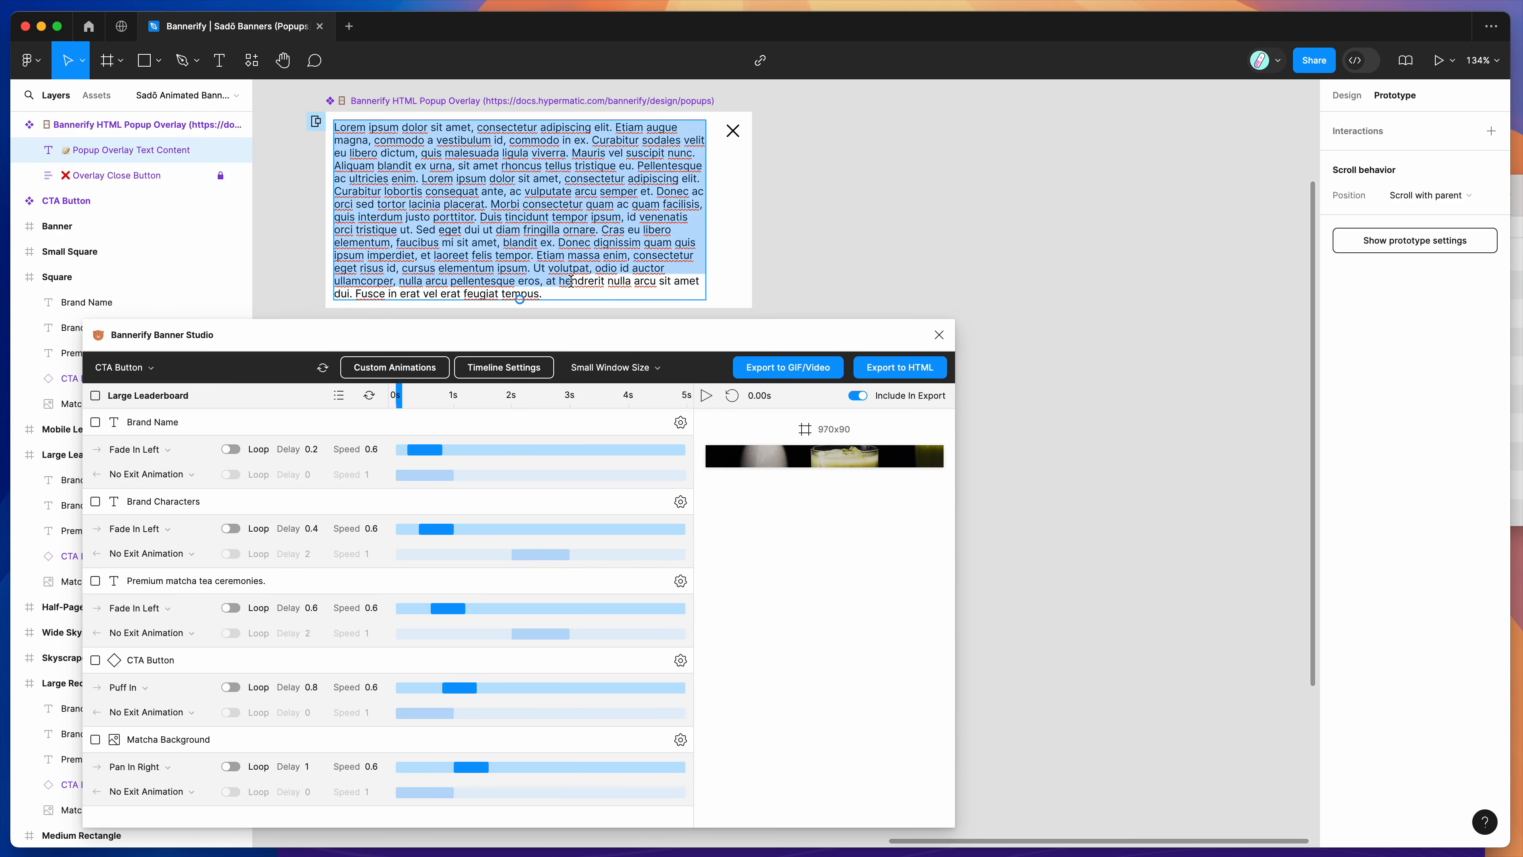
{"action": "left_click", "coordinate": [397, 165]}
{"action": "left_click", "coordinate": [336, 126]}
{"action": "type", "text": "Add "}
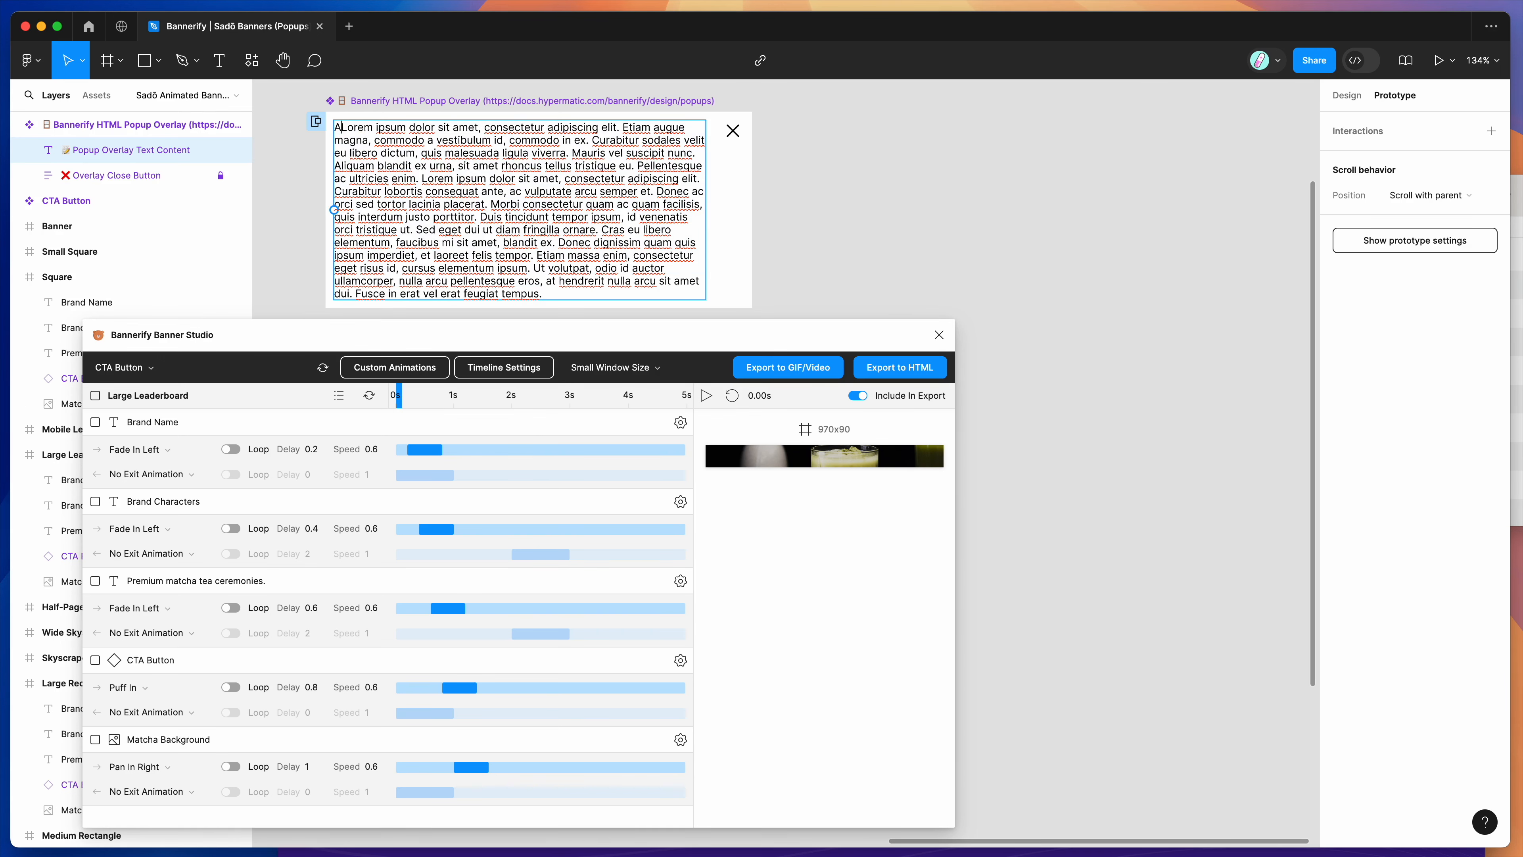
{"action": "type", "text": "New Content..."}
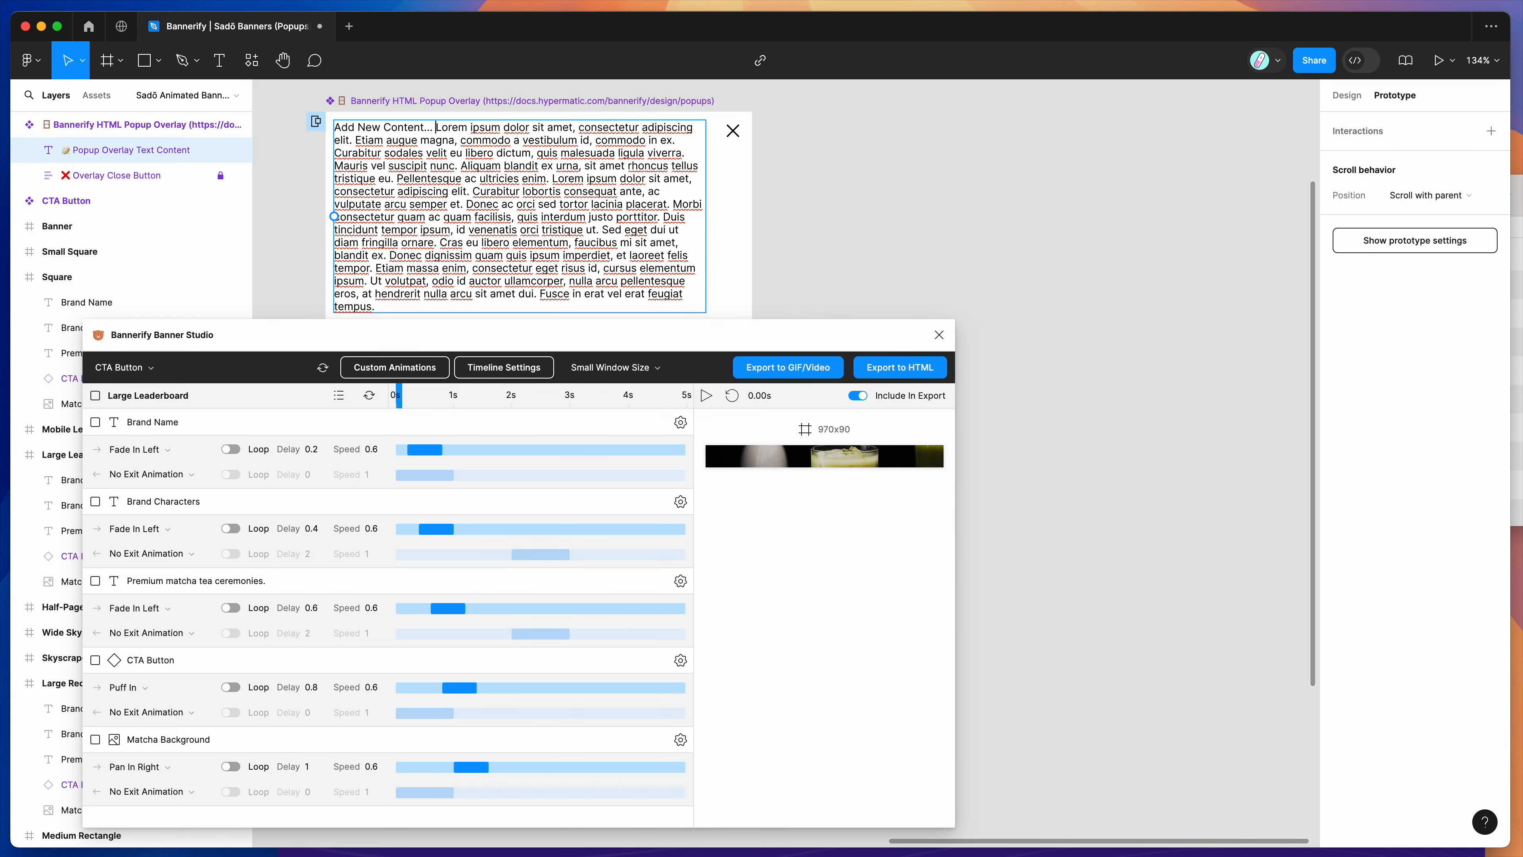
{"action": "scroll", "coordinate": [509, 190], "scroll_direction": "down", "scroll_amount": 3, "text": "ctrl"}
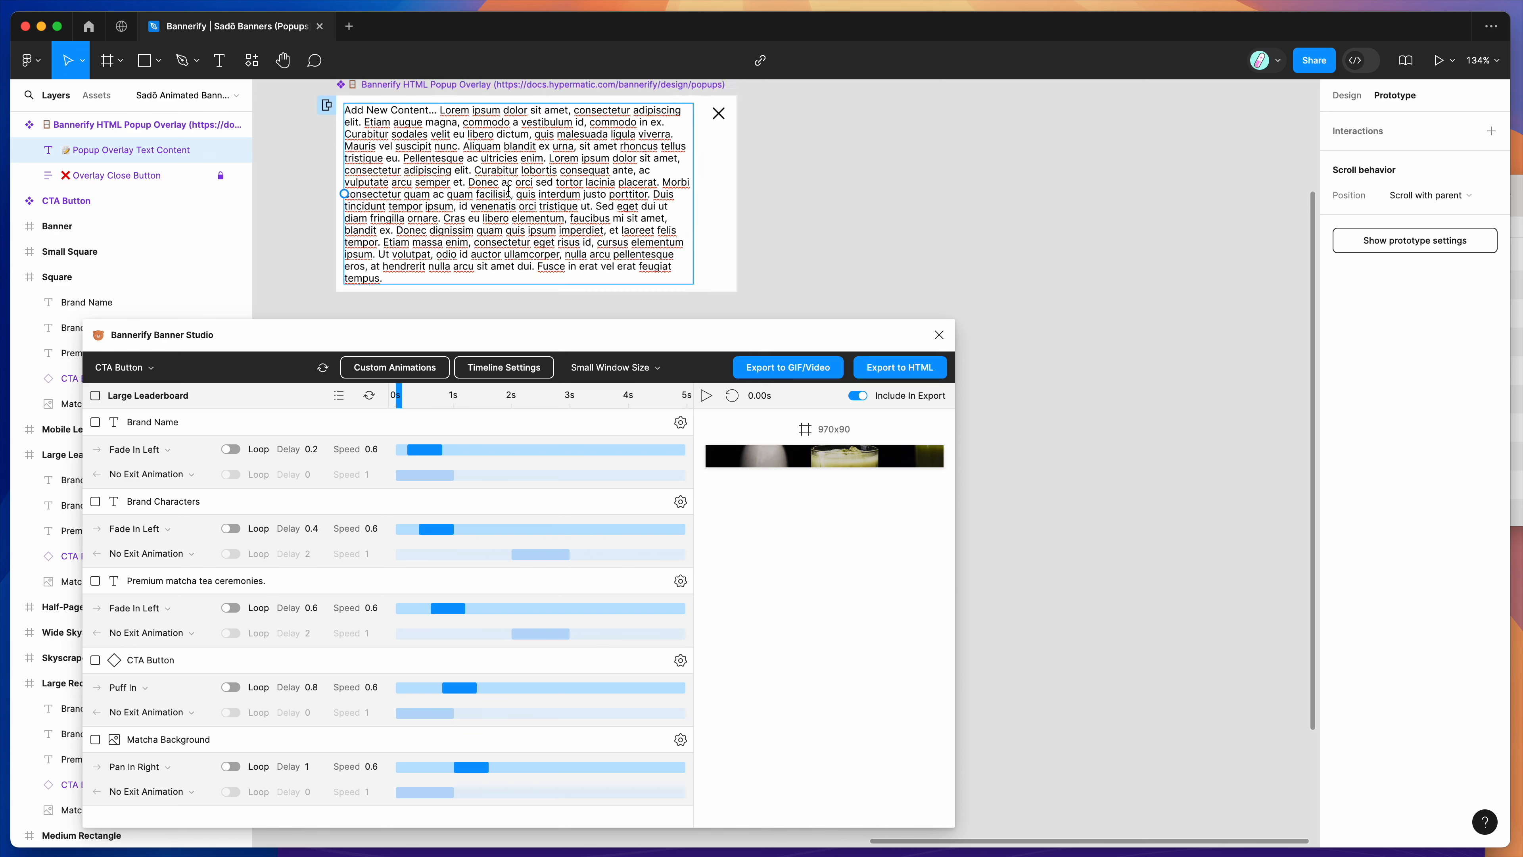
{"action": "key", "text": "super+a"}
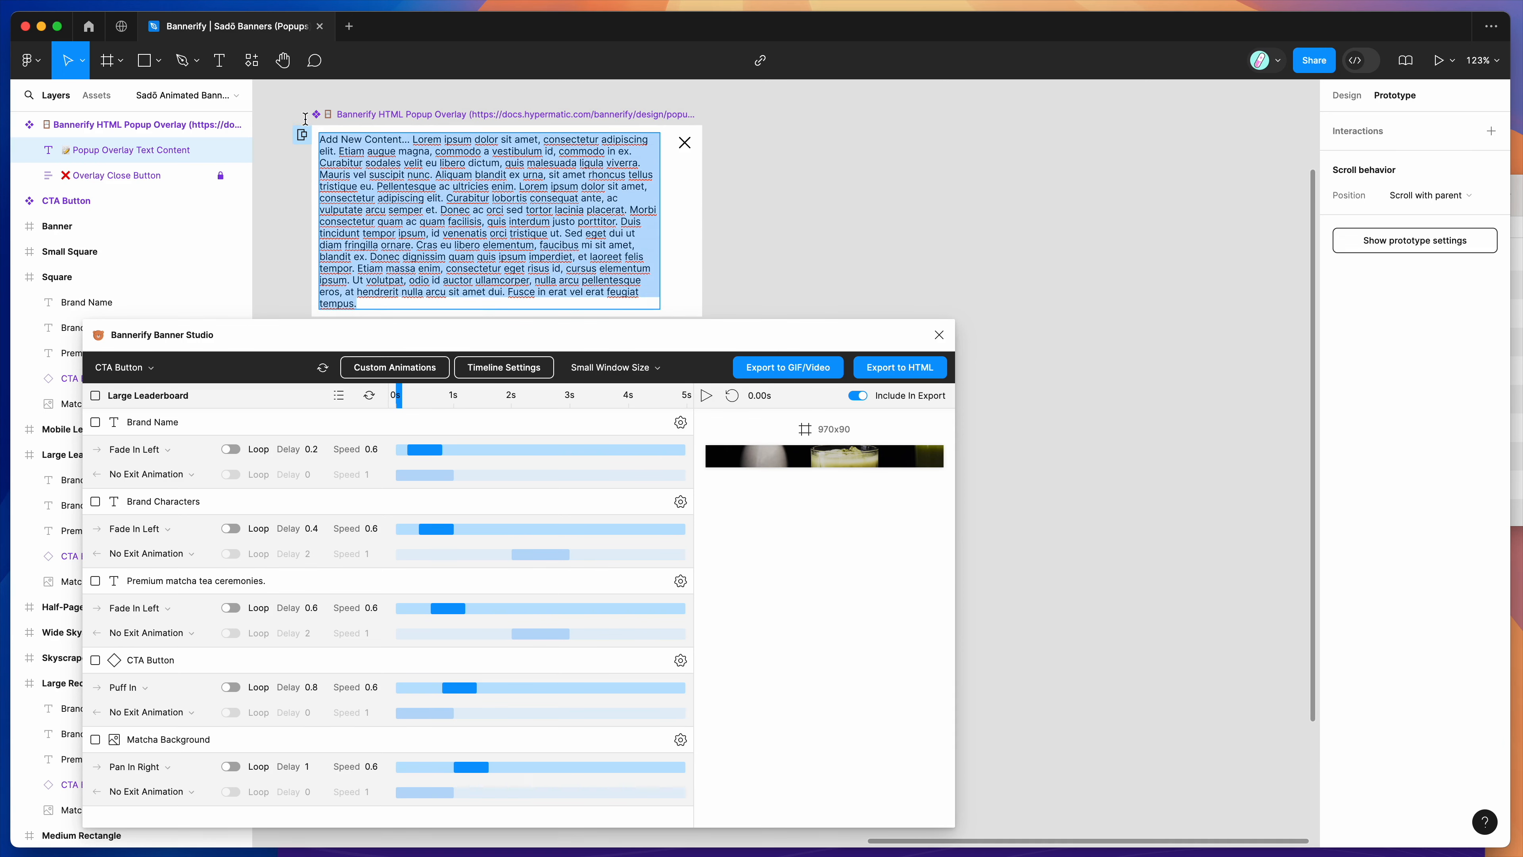
{"action": "left_click", "coordinate": [363, 182]}
{"action": "scroll", "coordinate": [363, 182], "scroll_direction": "right", "scroll_amount": 1}
{"action": "scroll", "coordinate": [363, 182], "scroll_direction": "down", "scroll_amount": 3}
{"action": "scroll", "coordinate": [363, 181], "scroll_direction": "down", "scroll_amount": 1}
{"action": "key", "text": "super+a"}
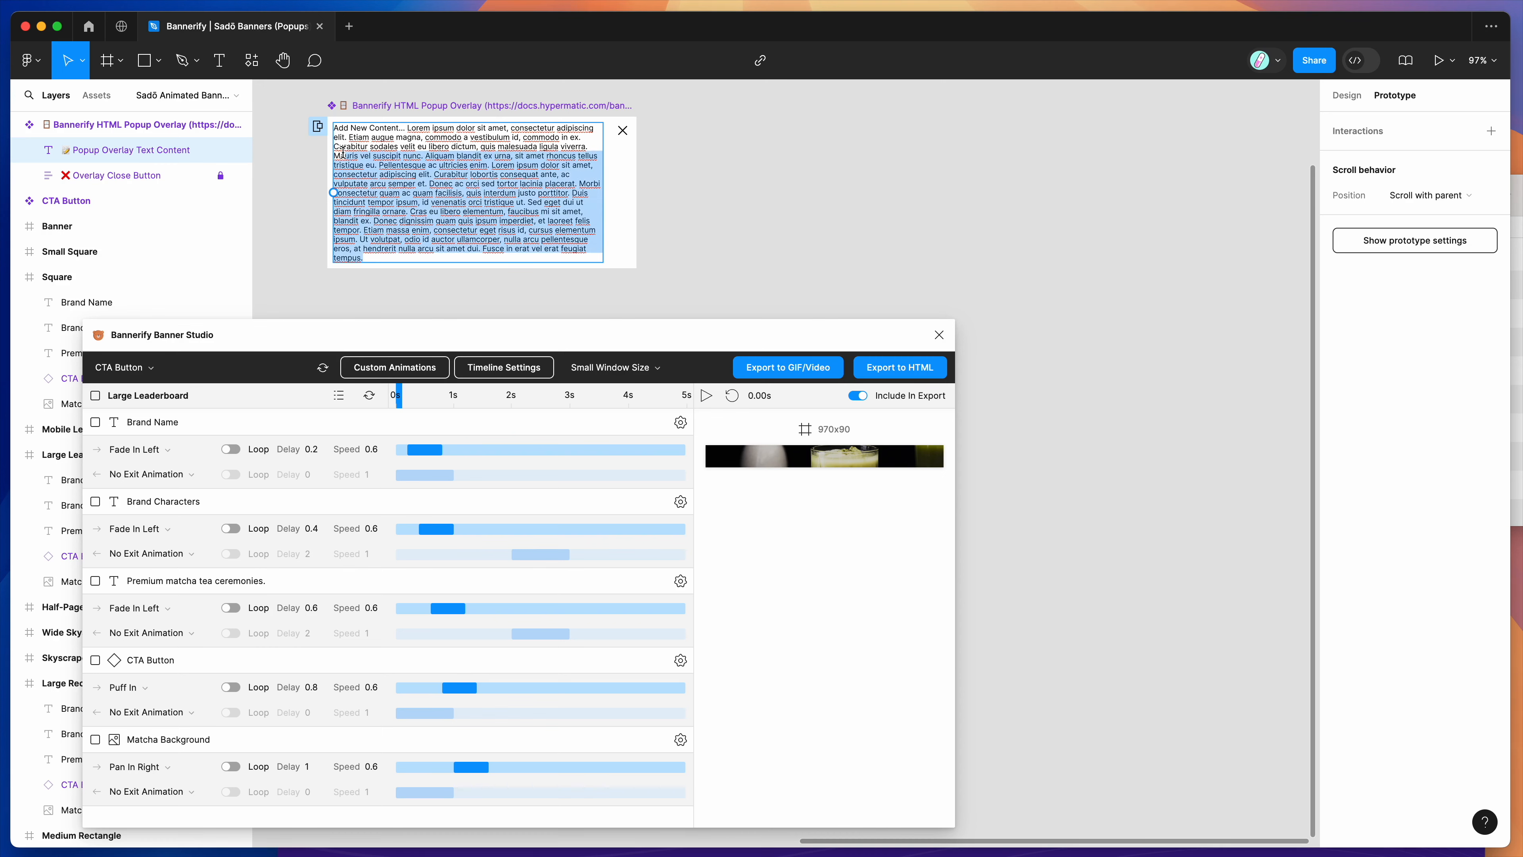
{"action": "key", "text": "Escape"}
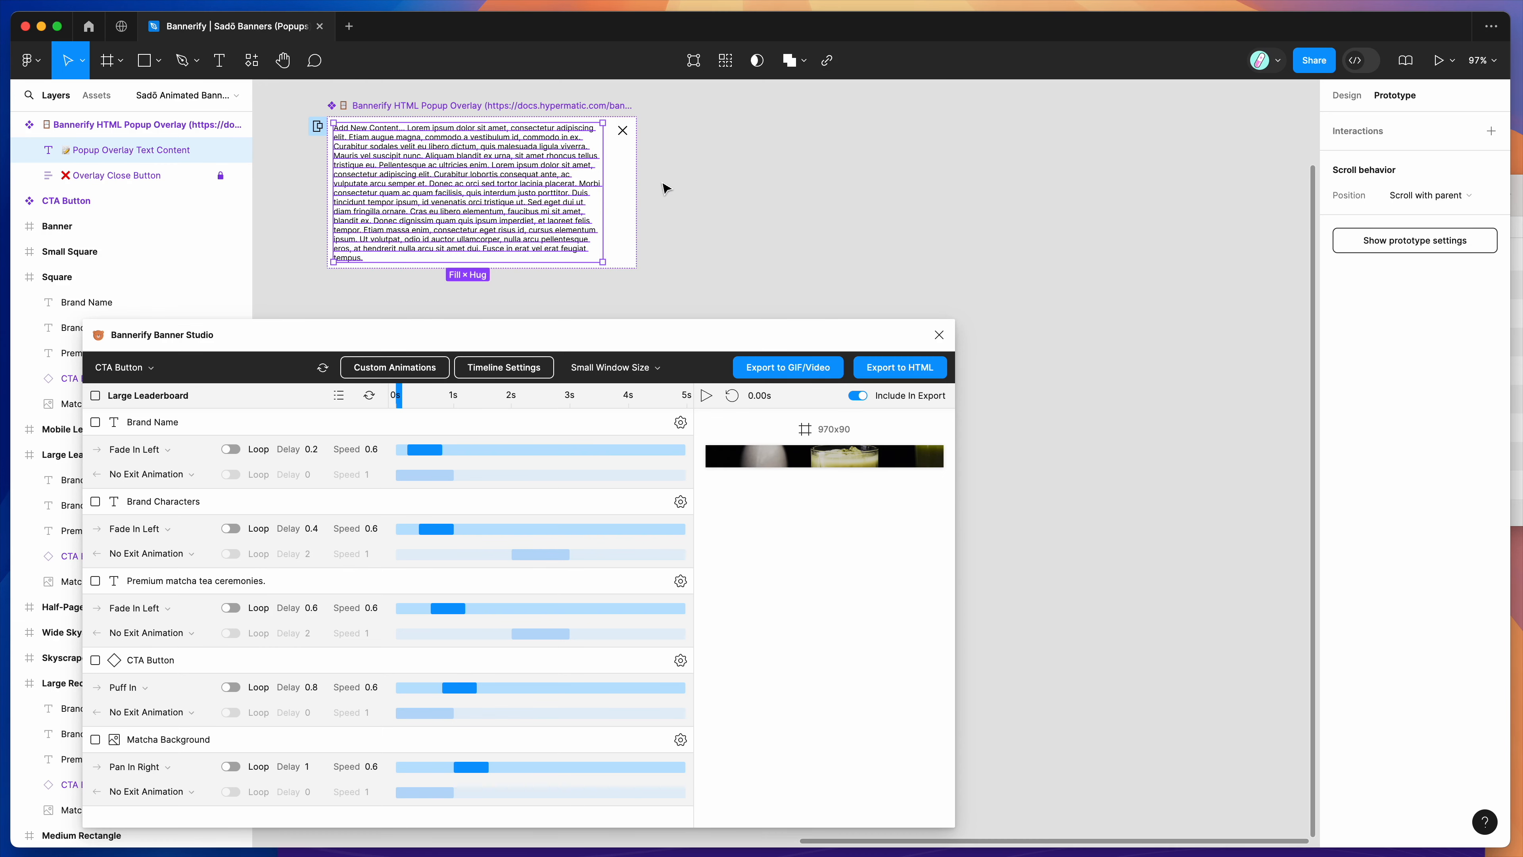
Set the popup overlay's fill to 3A2B2A by sampling a dark brown from the Skyscraper banner's background
{"action": "left_click", "coordinate": [614, 188]}
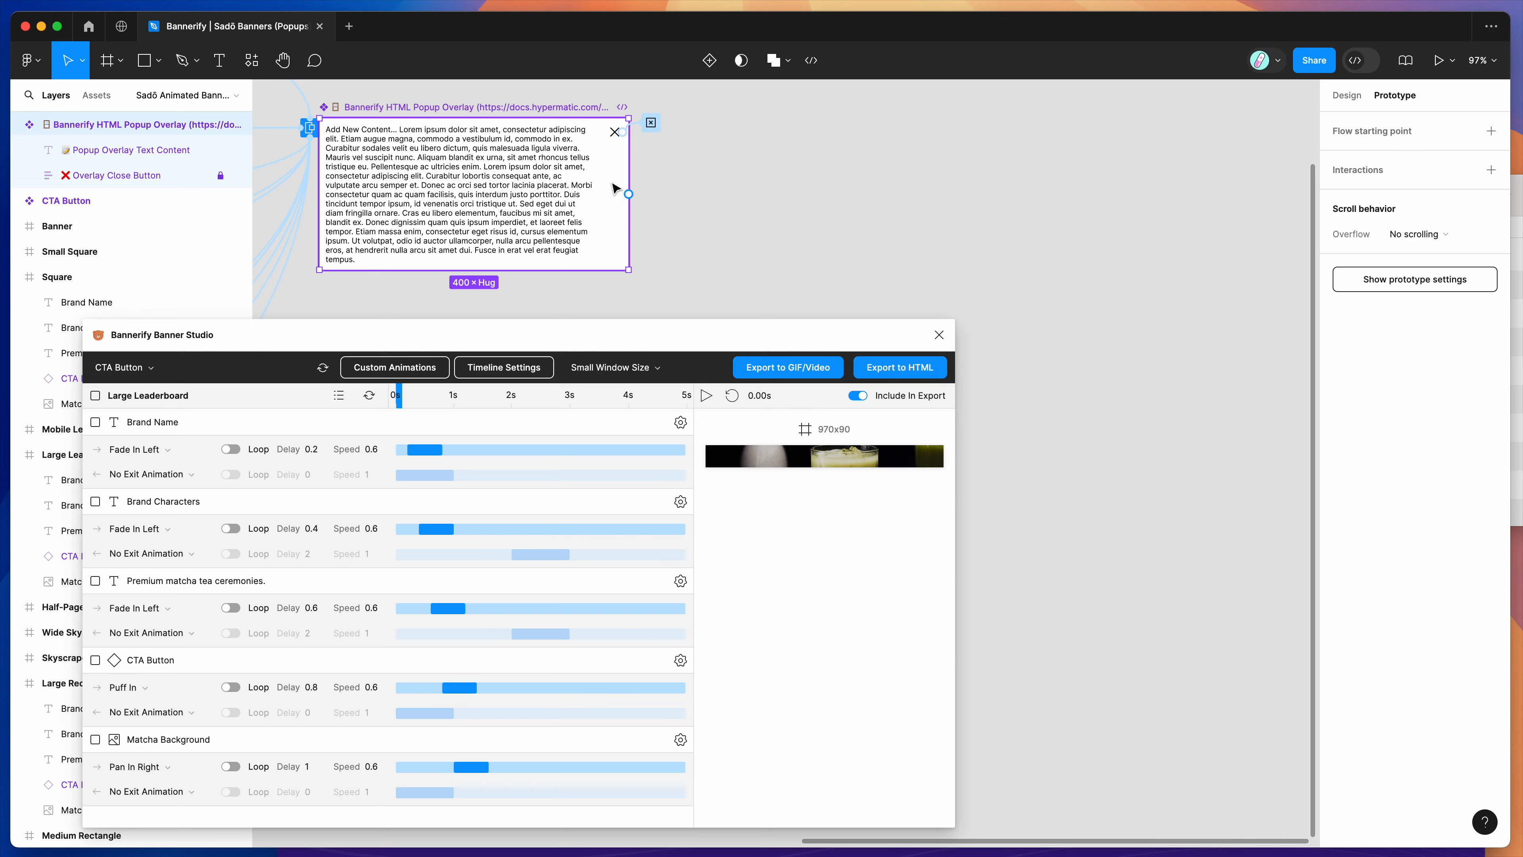
{"action": "key", "text": "alt+8"}
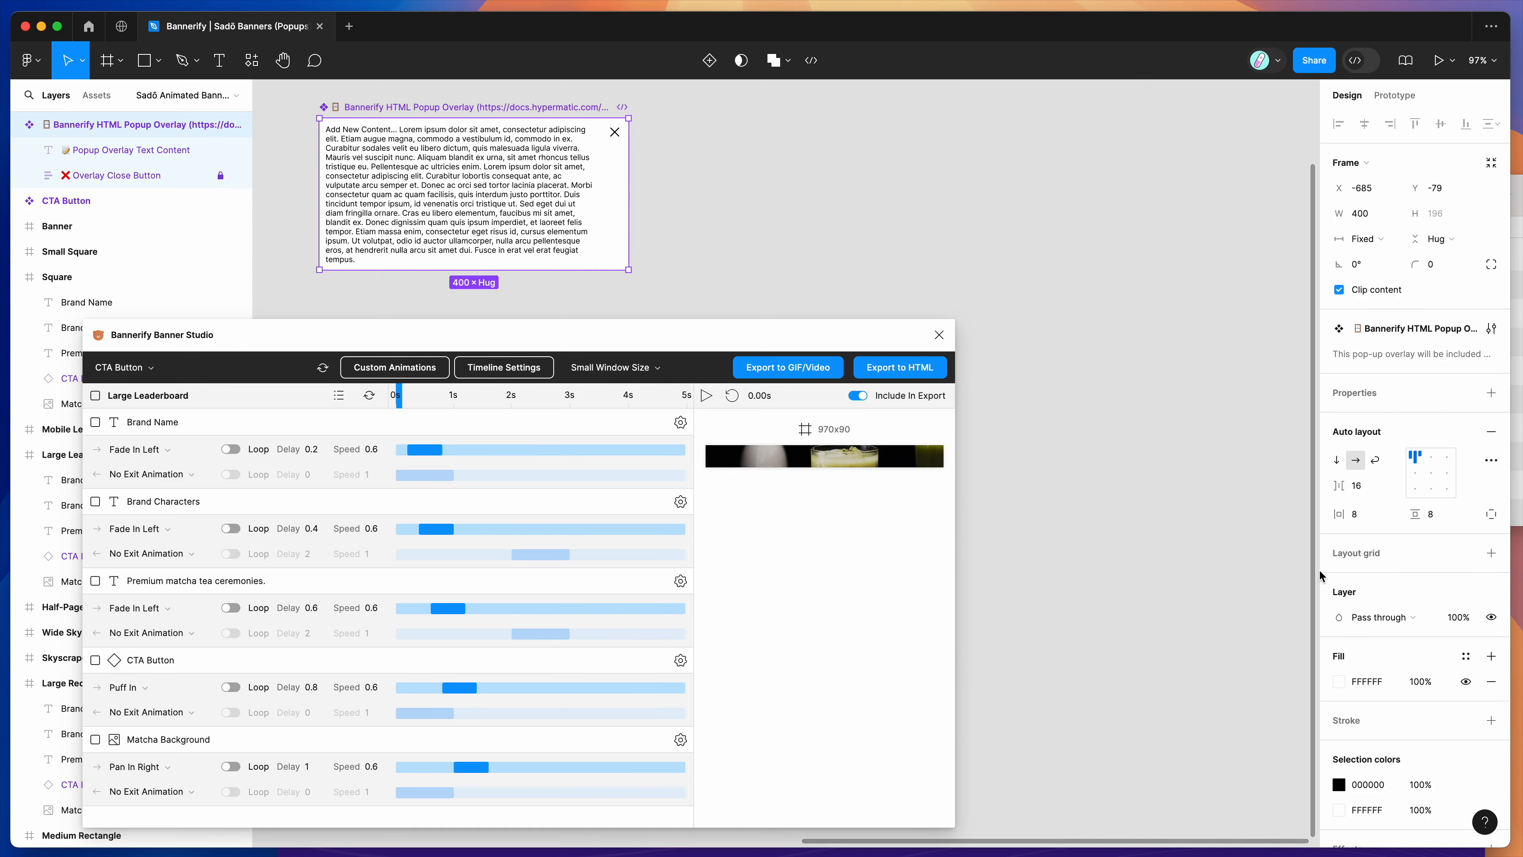
{"action": "scroll", "coordinate": [1328, 605], "scroll_direction": "down", "scroll_amount": 1}
{"action": "left_click", "coordinate": [1339, 660]}
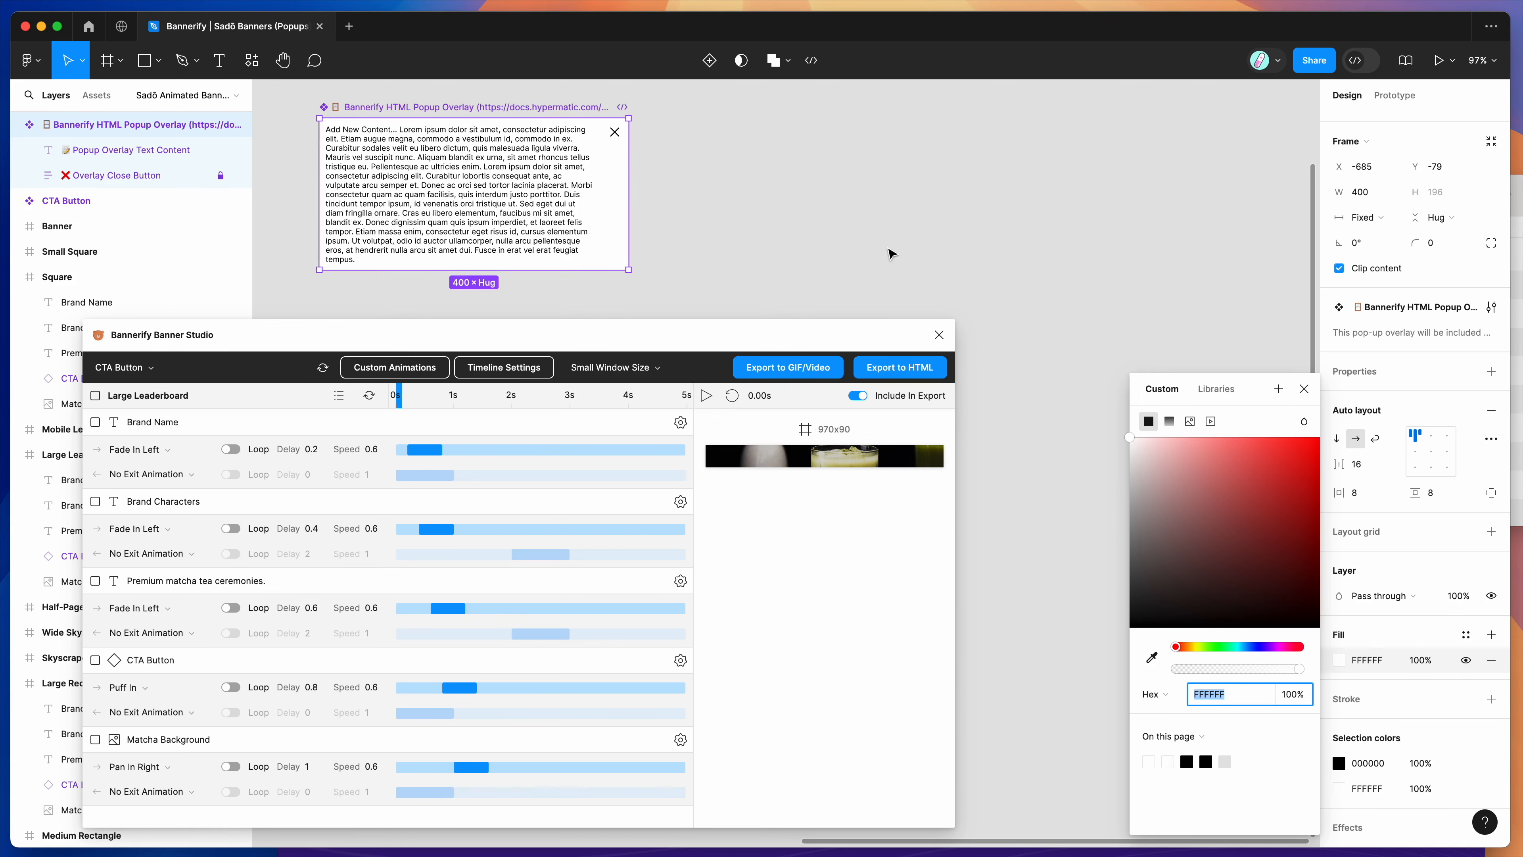
{"action": "scroll", "coordinate": [892, 254], "scroll_direction": "left", "scroll_amount": 10}
{"action": "scroll", "coordinate": [891, 253], "scroll_direction": "down", "scroll_amount": 2}
{"action": "scroll", "coordinate": [892, 254], "scroll_direction": "down", "scroll_amount": 2}
{"action": "scroll", "coordinate": [891, 254], "scroll_direction": "right", "scroll_amount": 1}
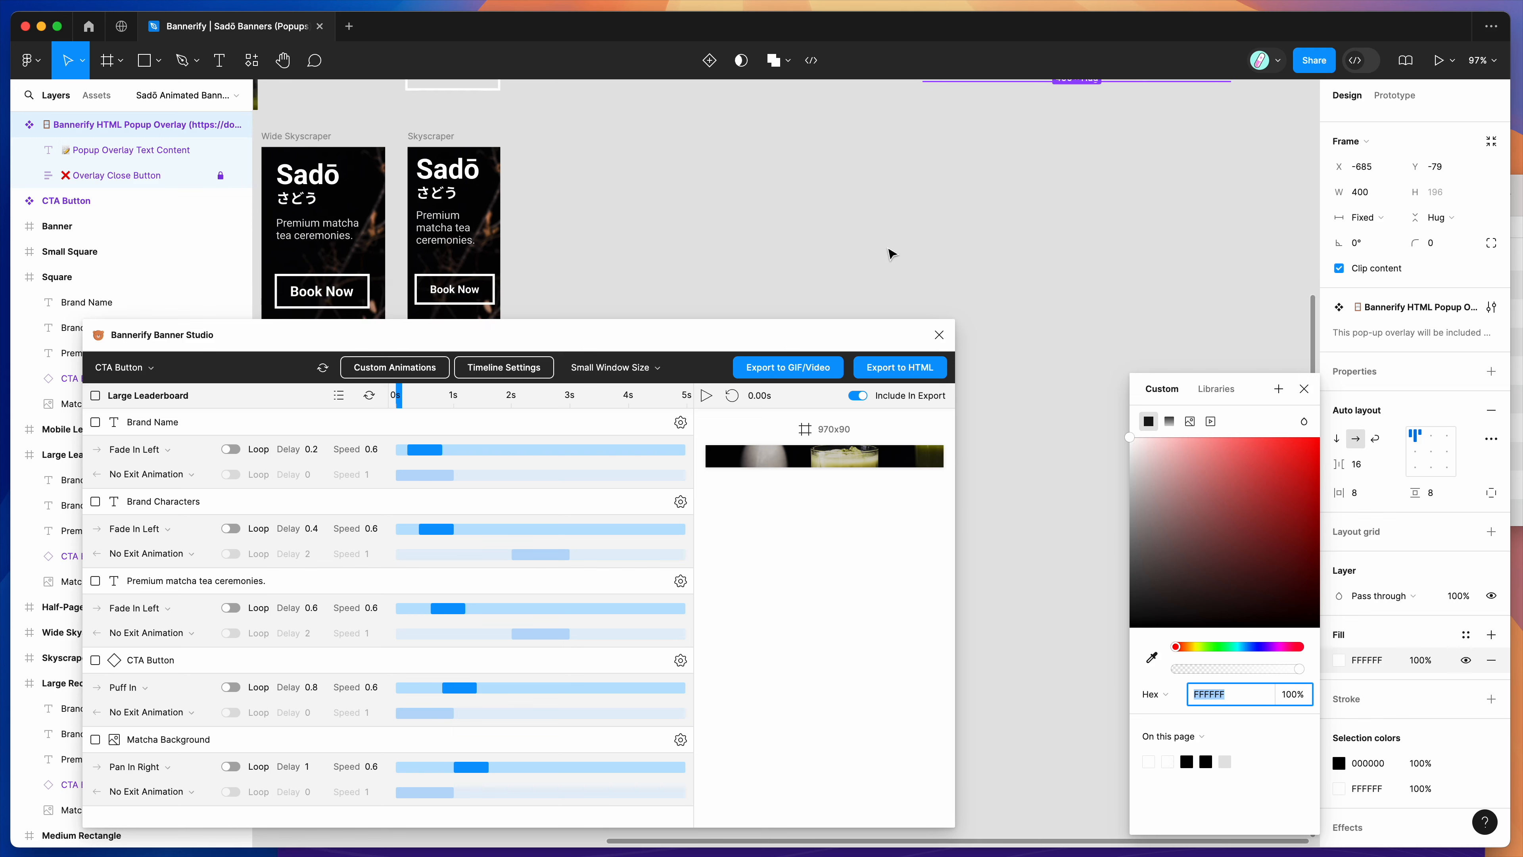
{"action": "left_click", "coordinate": [1151, 657]}
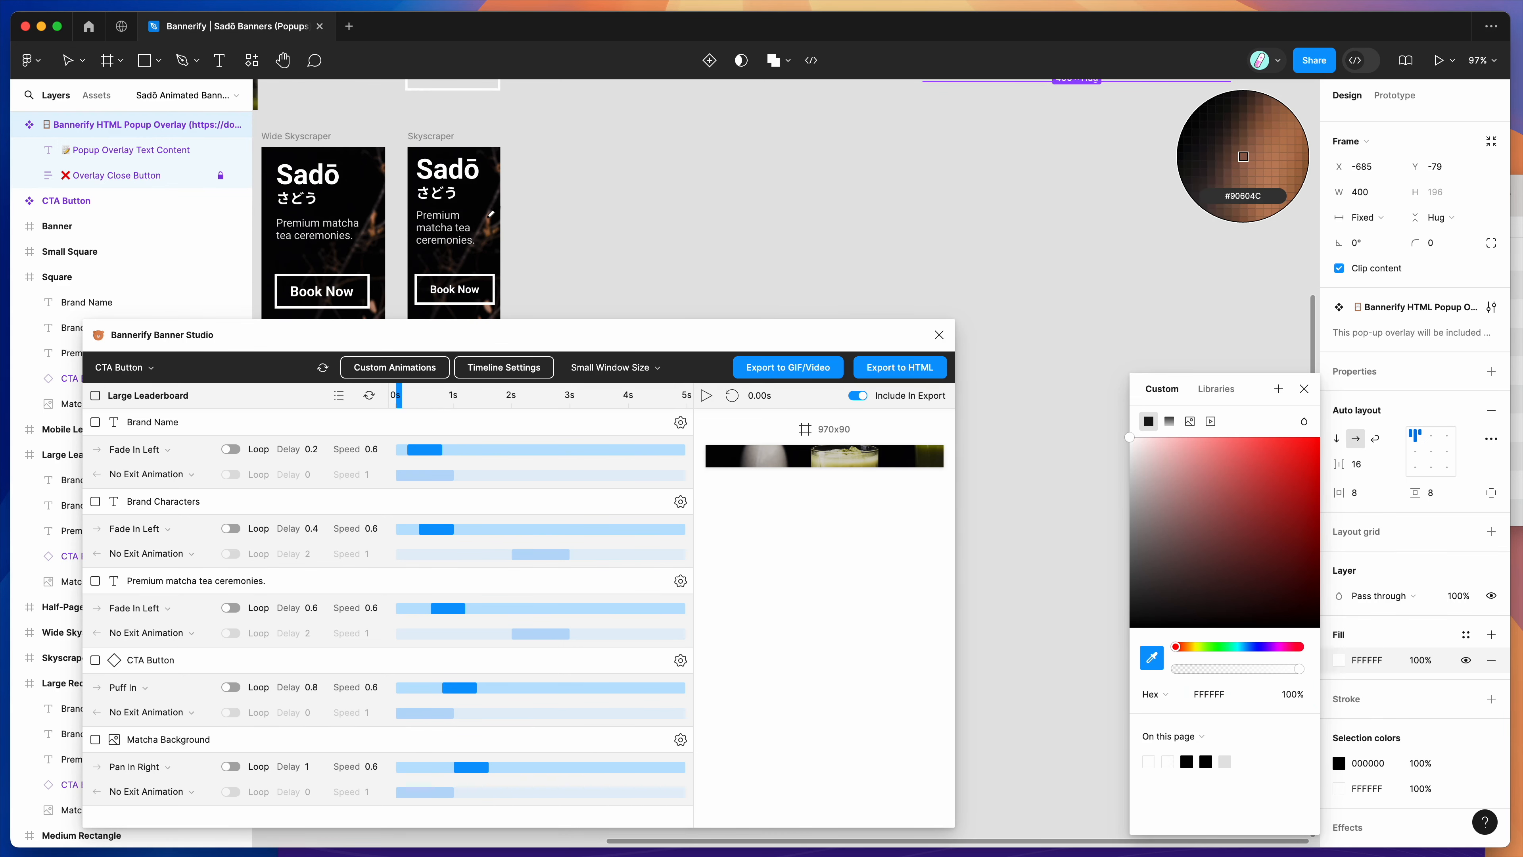
{"action": "left_click", "coordinate": [490, 213]}
{"action": "scroll", "coordinate": [615, 190], "scroll_direction": "up", "scroll_amount": 4}
{"action": "scroll", "coordinate": [615, 190], "scroll_direction": "right", "scroll_amount": 4}
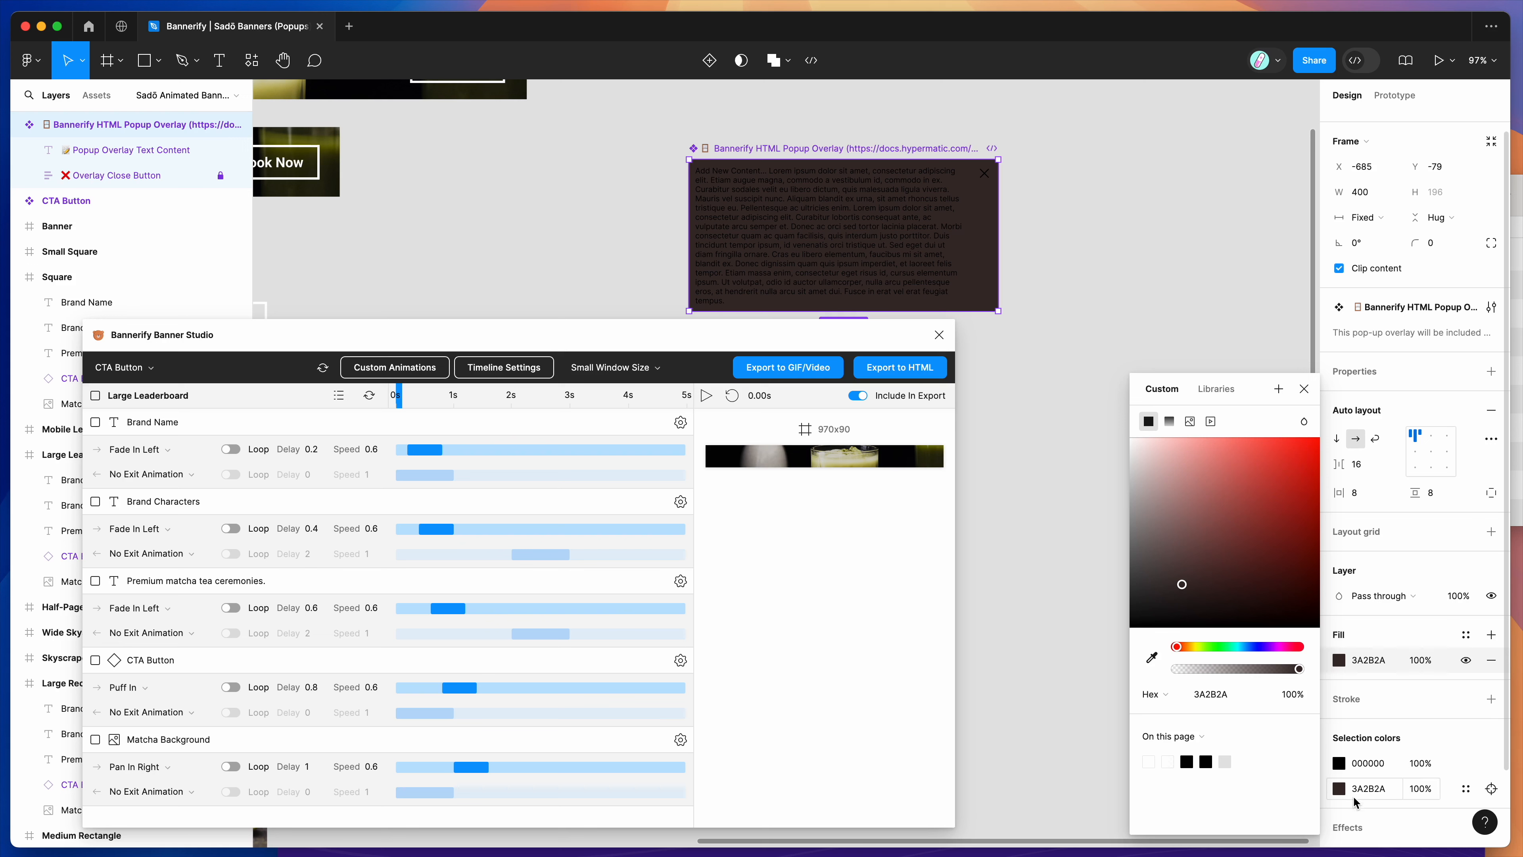
Change the popup overlay's black selection color to FFFFFF so its text and close icon are white
{"action": "left_click", "coordinate": [1339, 767]}
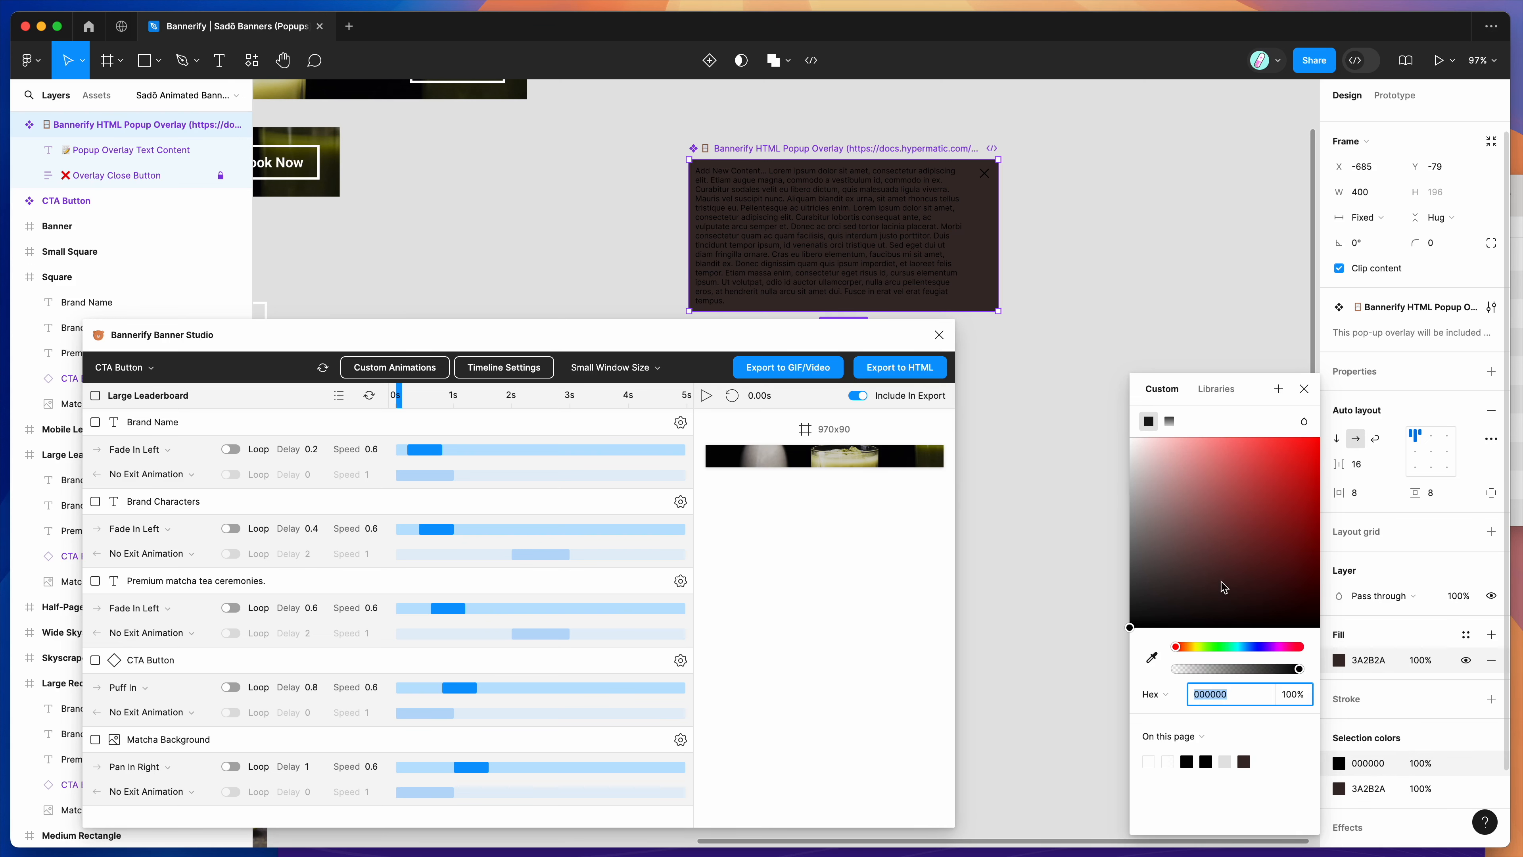
{"action": "type", "text": "FFFFFF"}
{"action": "key", "text": "Return"}
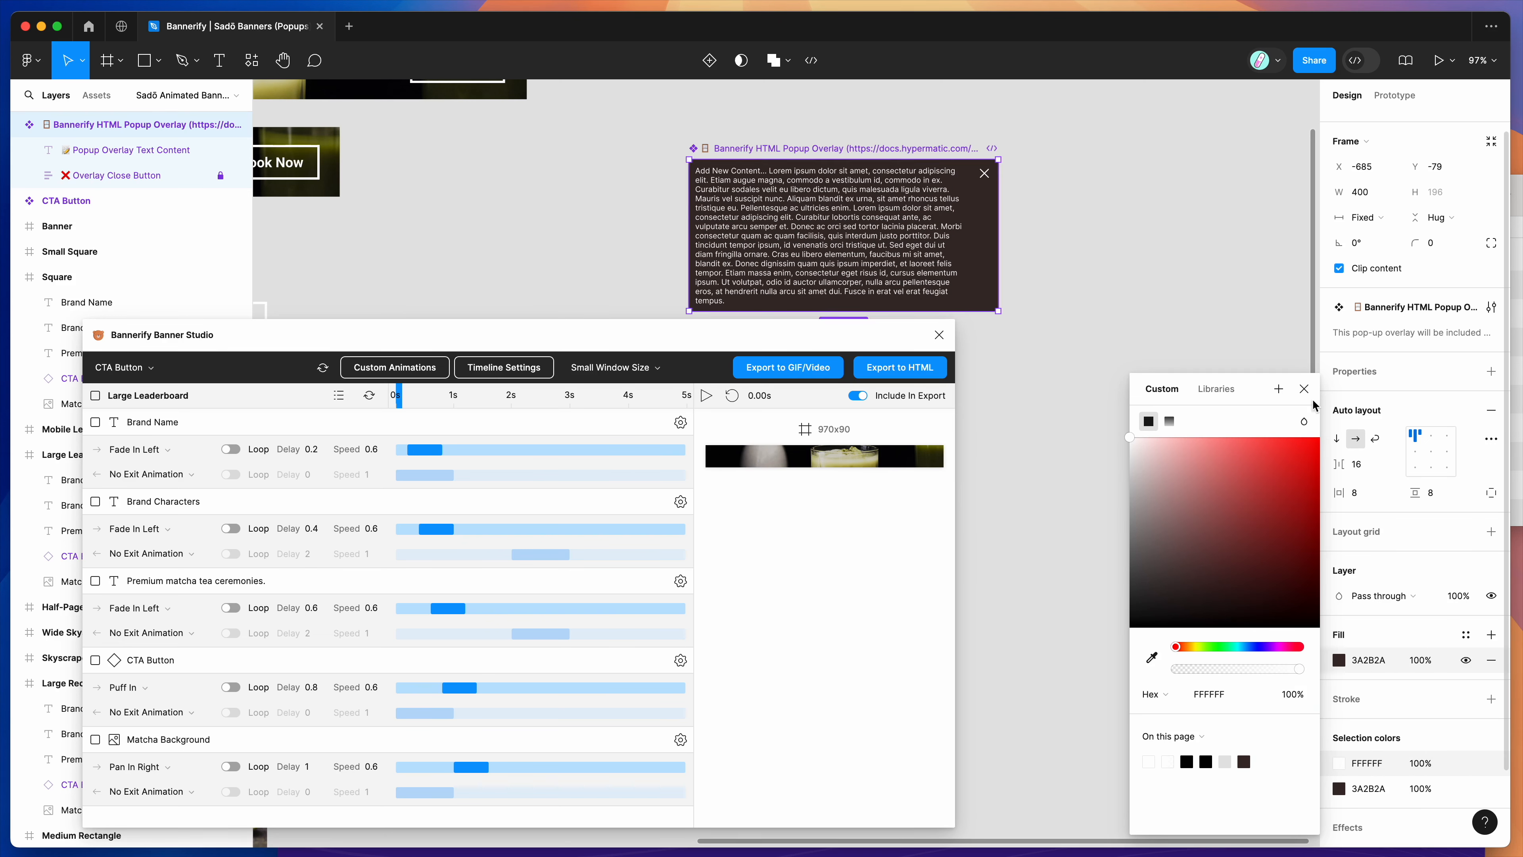
{"action": "left_click", "coordinate": [1301, 389]}
Try different auto layout padding and item spacing values on the popup overlay, undo the changes and deselect the component
{"action": "scroll", "coordinate": [1142, 366], "scroll_direction": "down", "scroll_amount": 5}
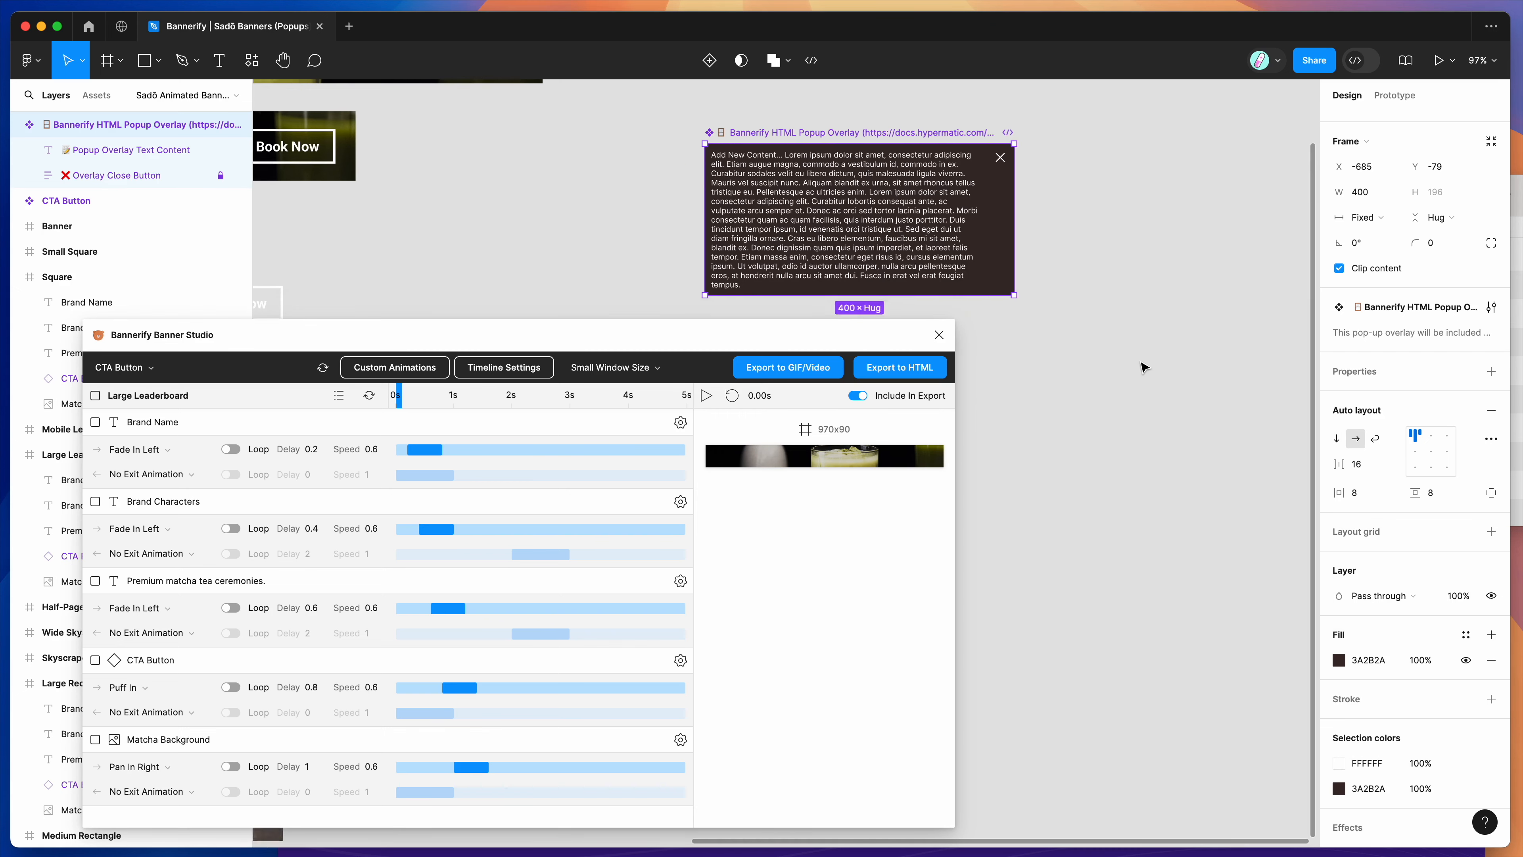
{"action": "scroll", "coordinate": [672, 248], "scroll_direction": "right", "scroll_amount": 2}
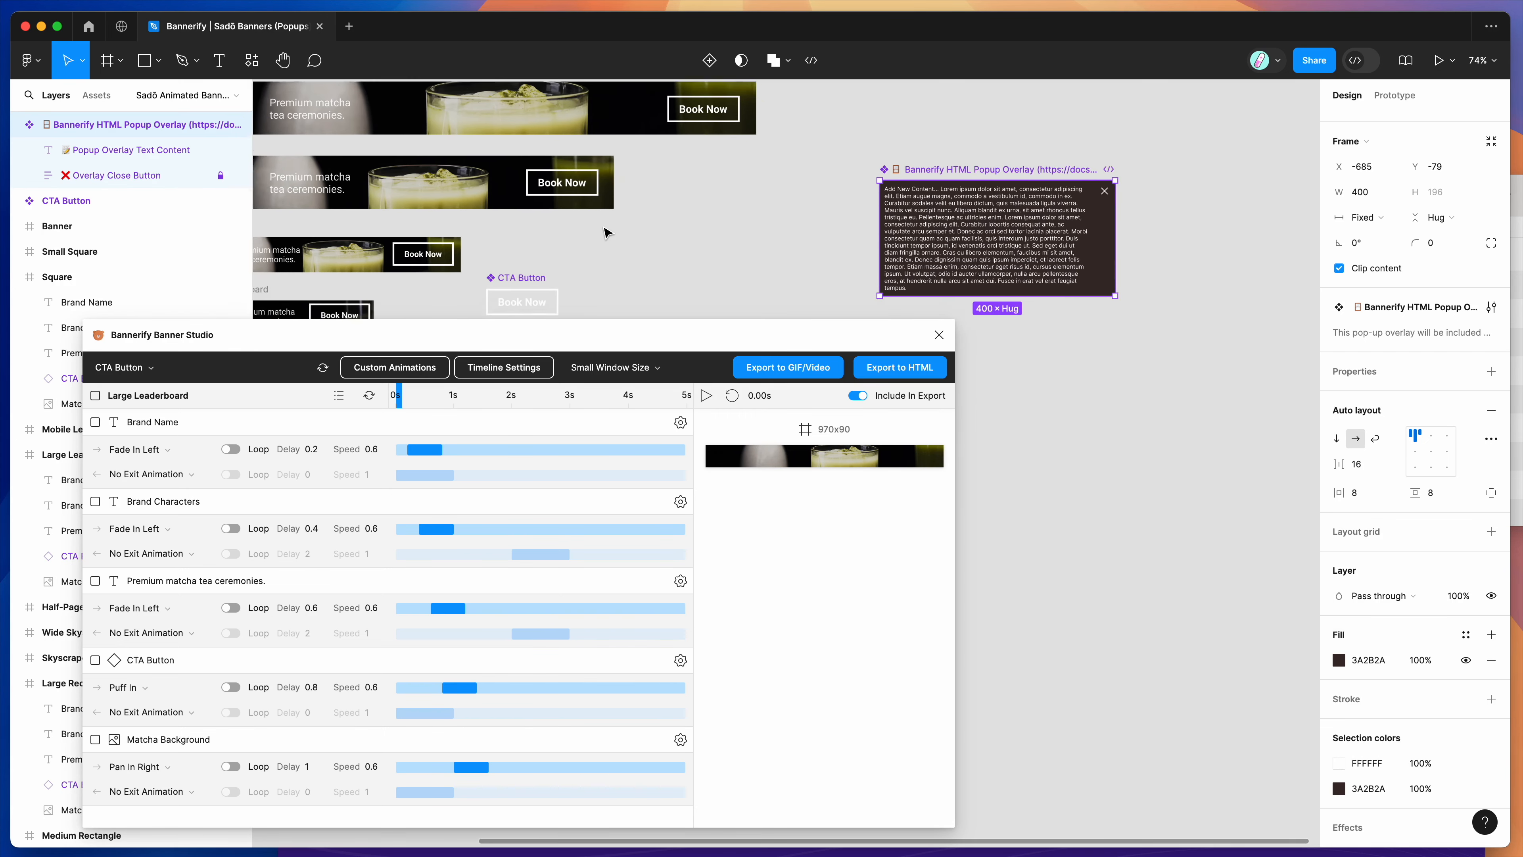
{"action": "double_click", "coordinate": [903, 243]}
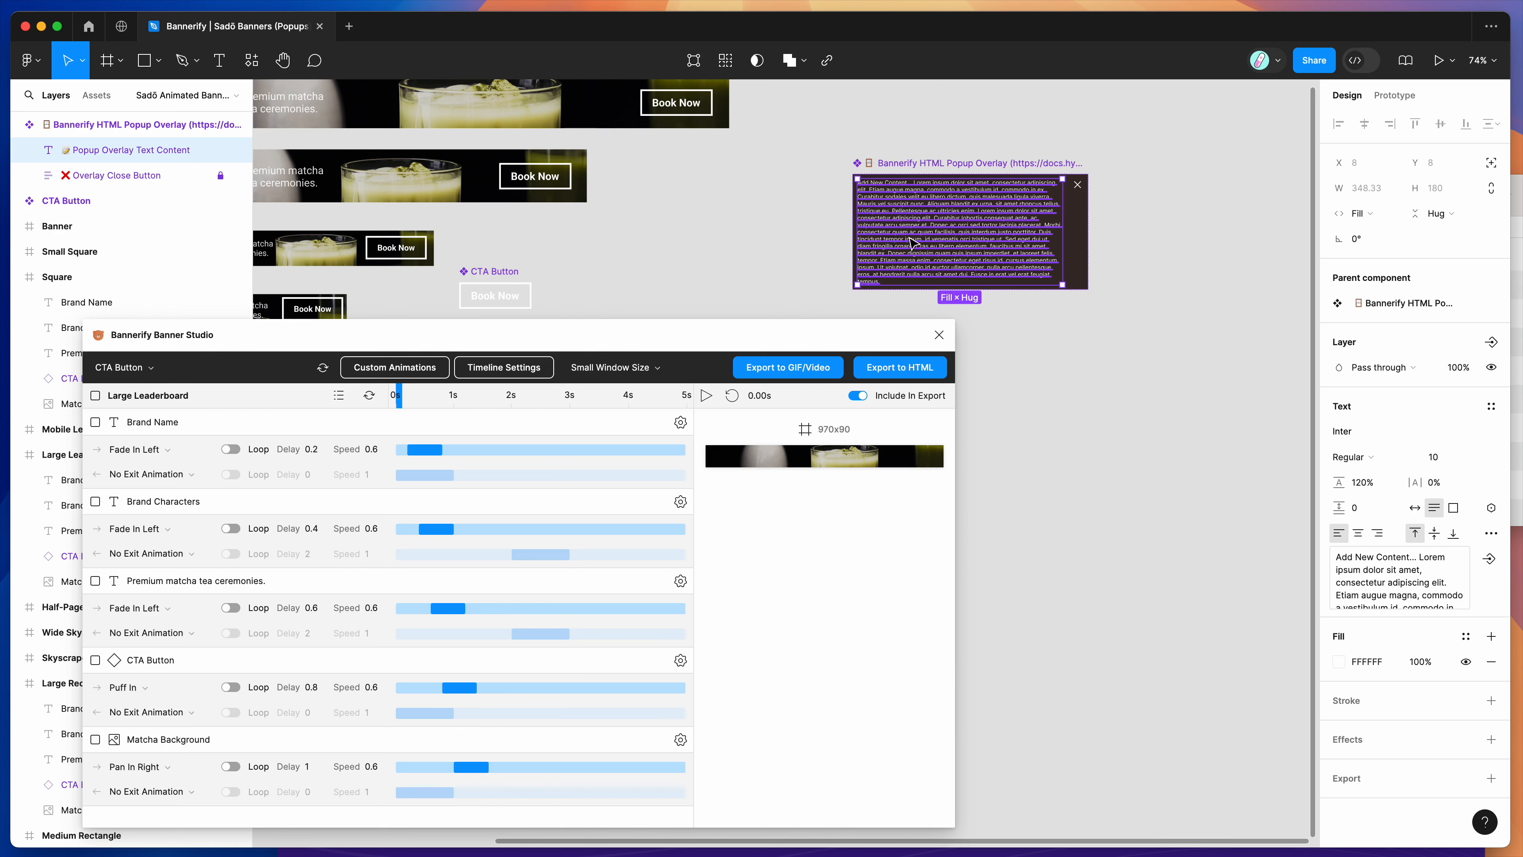
{"action": "key", "text": "Escape"}
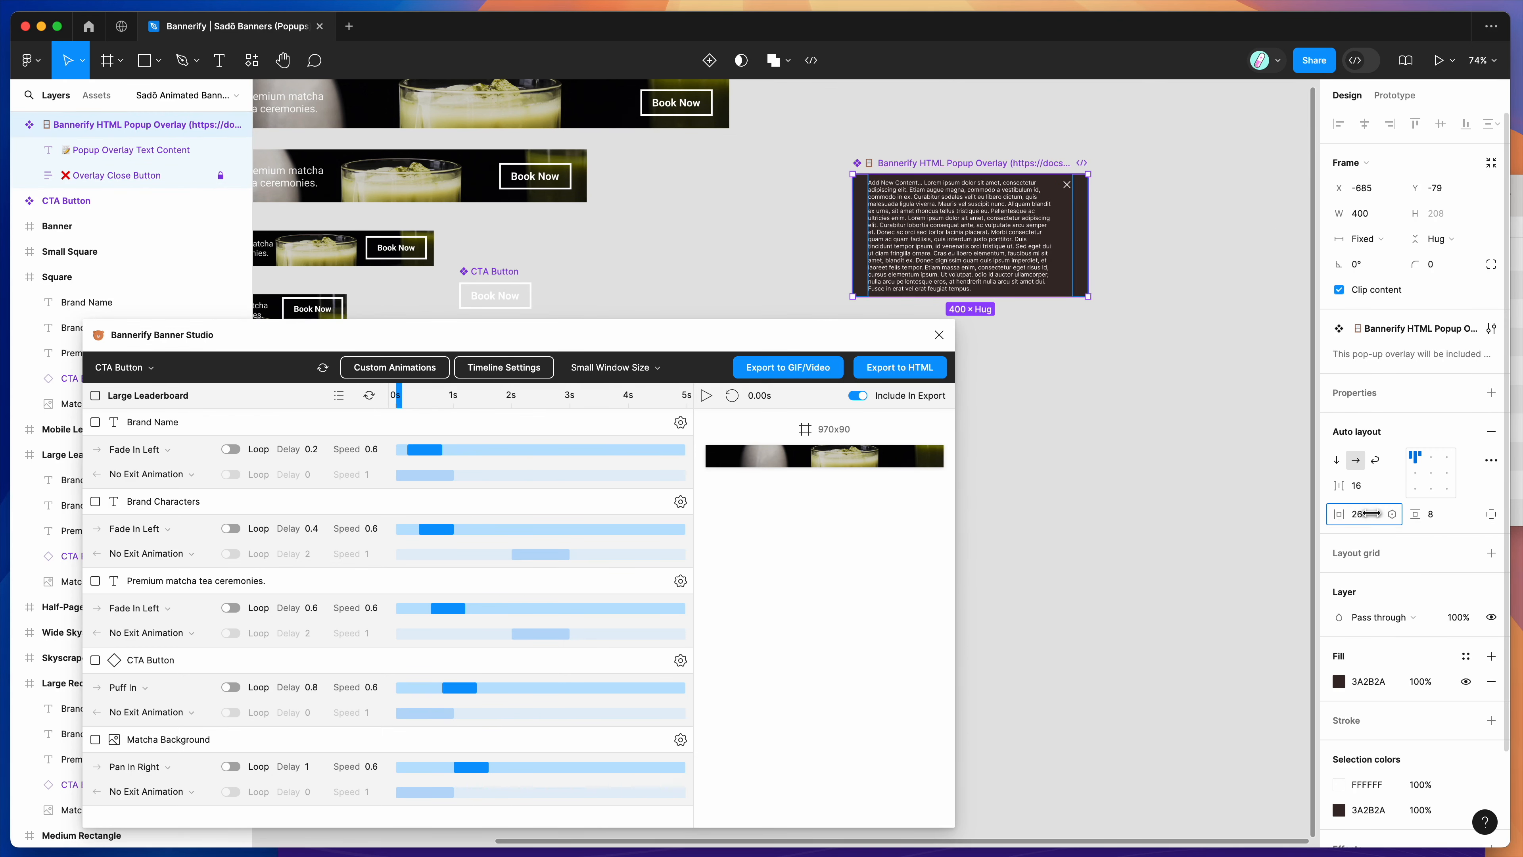
{"action": "left_click_drag", "start_coordinate": [1338, 484], "coordinate": [1339, 485]}
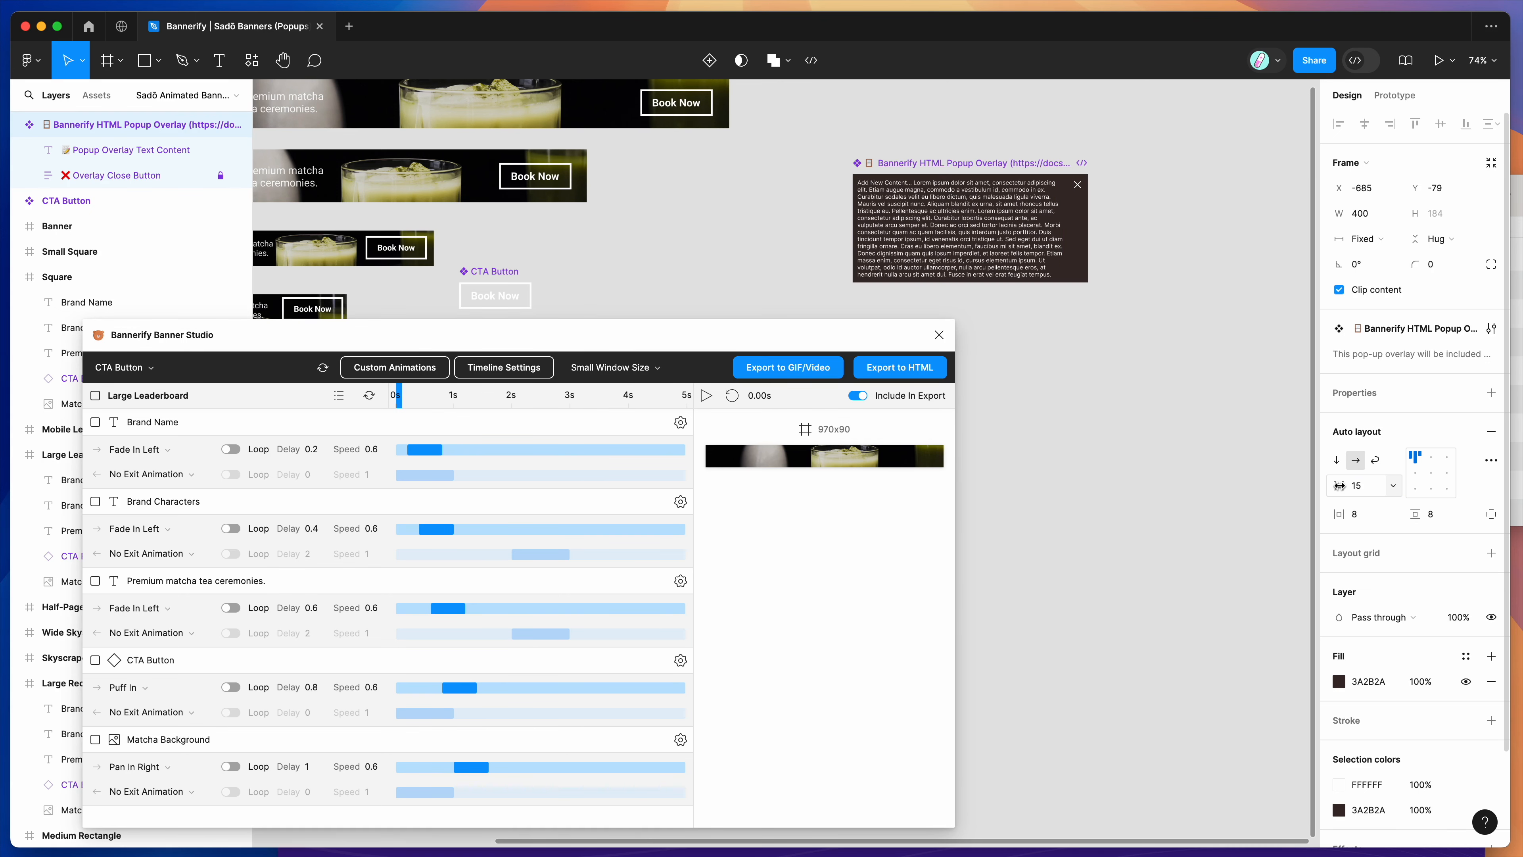
{"action": "key", "text": "super+z"}
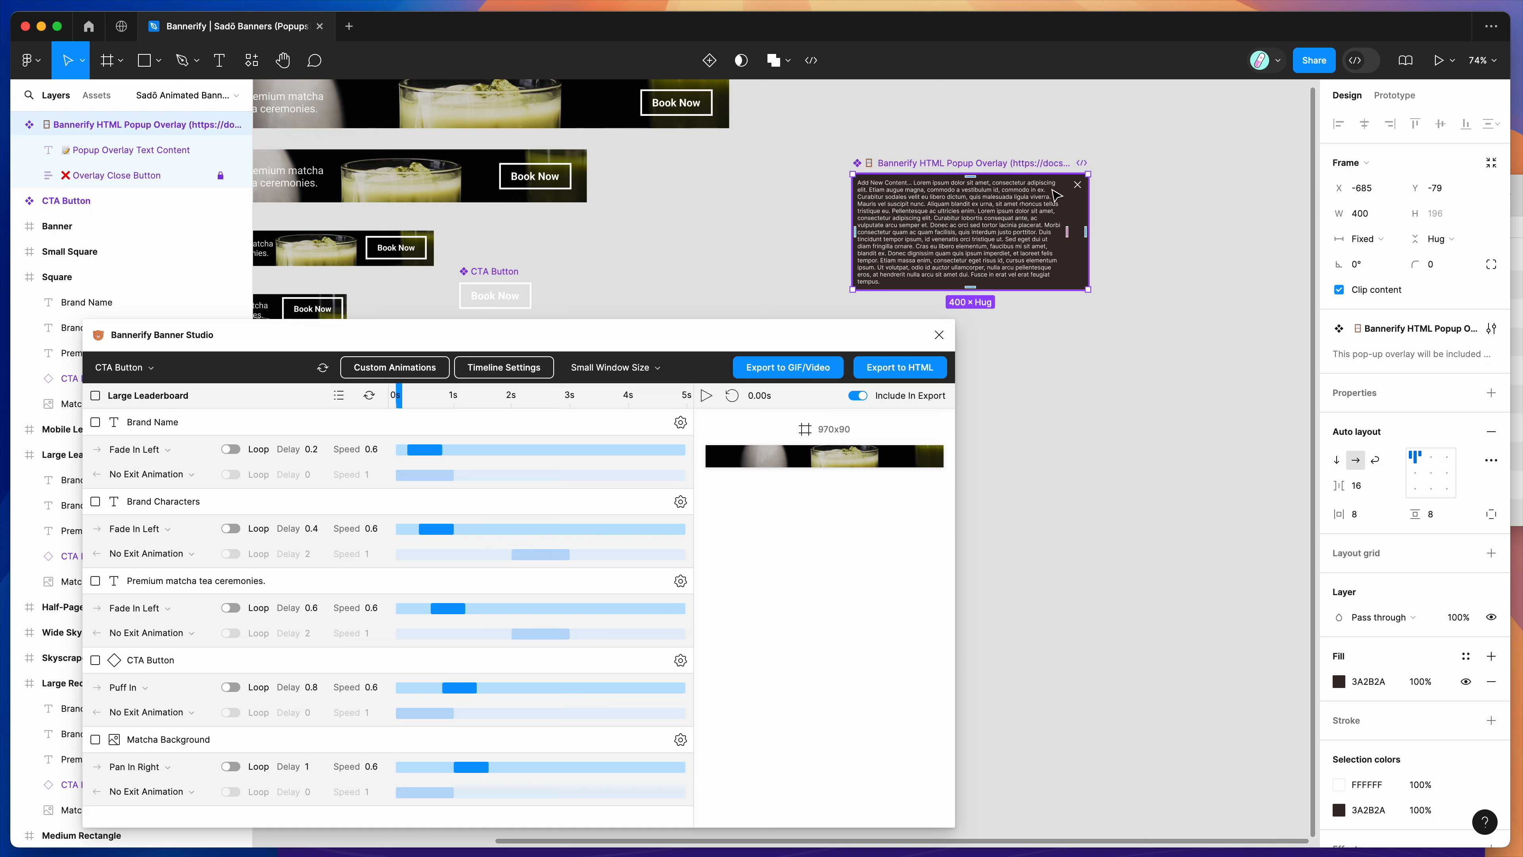
{"action": "left_click", "coordinate": [787, 288]}
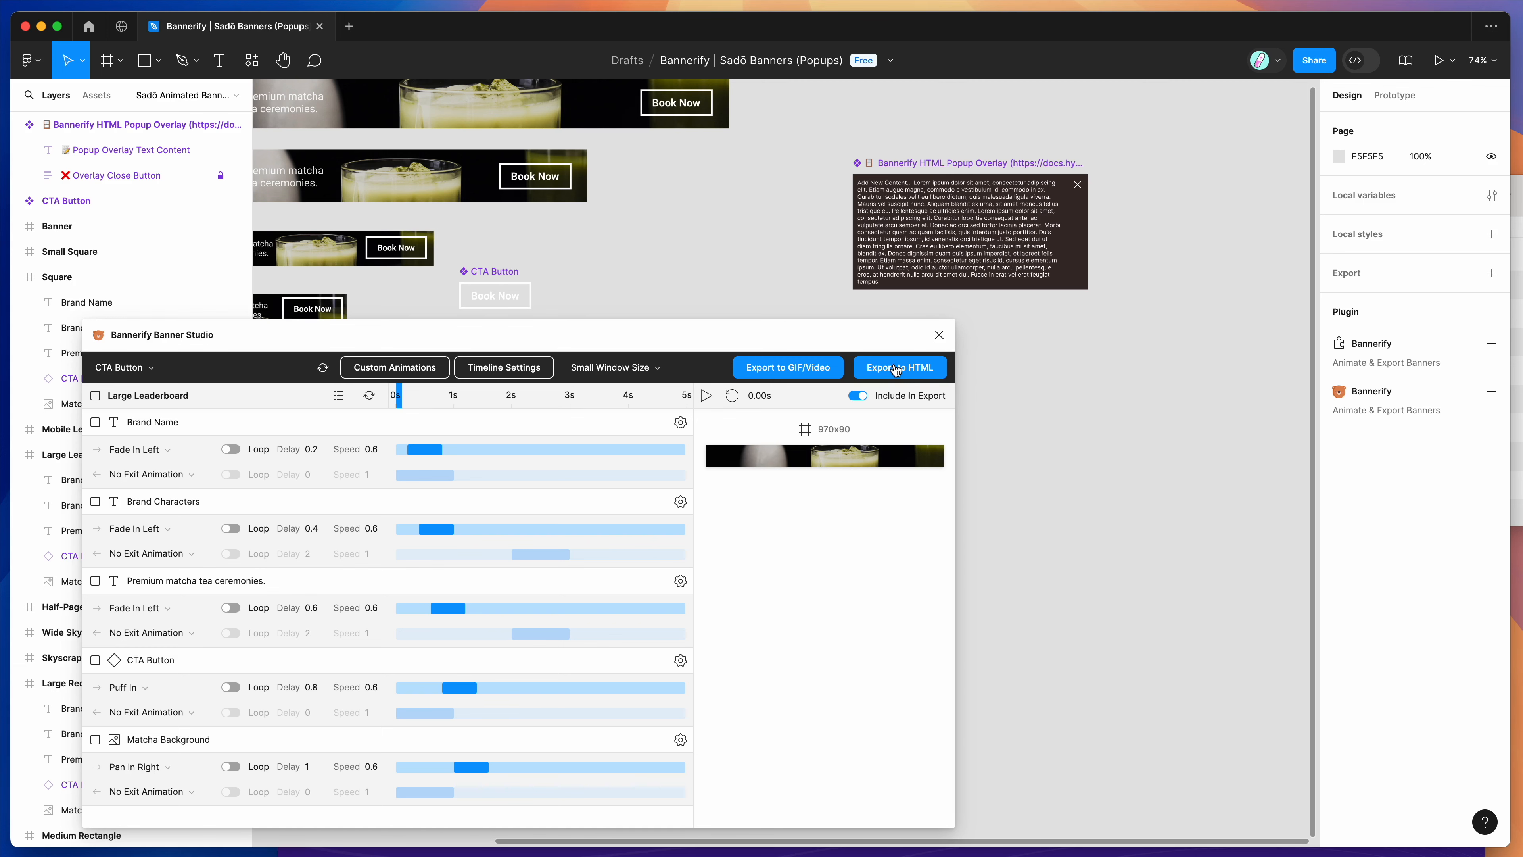
{"action": "left_click", "coordinate": [883, 374]}
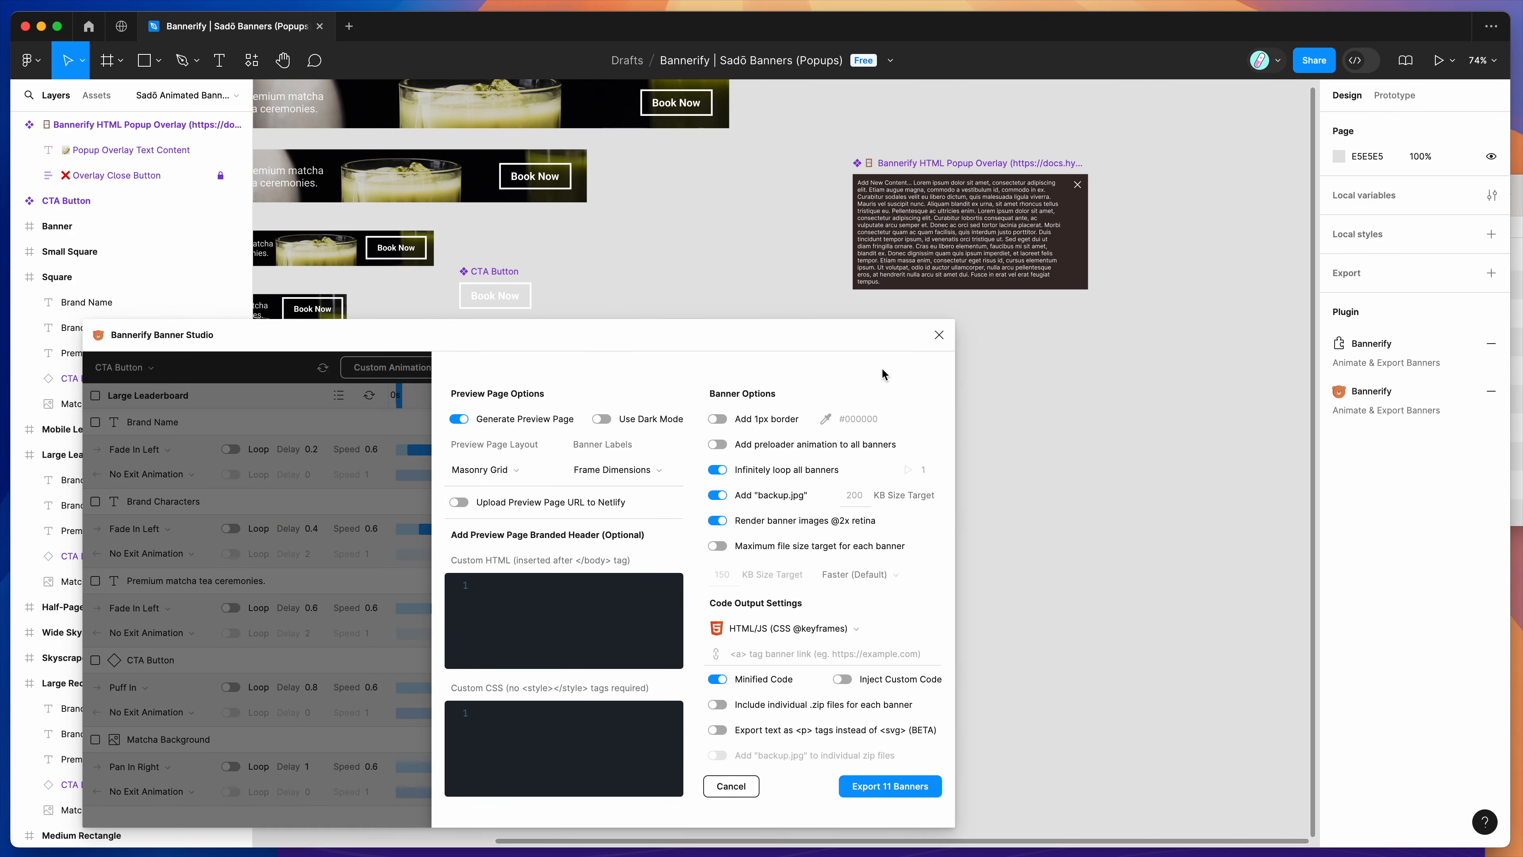
{"action": "left_click", "coordinate": [793, 625]}
{"action": "scroll", "coordinate": [797, 522], "scroll_direction": "down", "scroll_amount": 8}
{"action": "scroll", "coordinate": [759, 527], "scroll_direction": "down", "scroll_amount": 4}
{"action": "scroll", "coordinate": [768, 546], "scroll_direction": "up", "scroll_amount": 10}
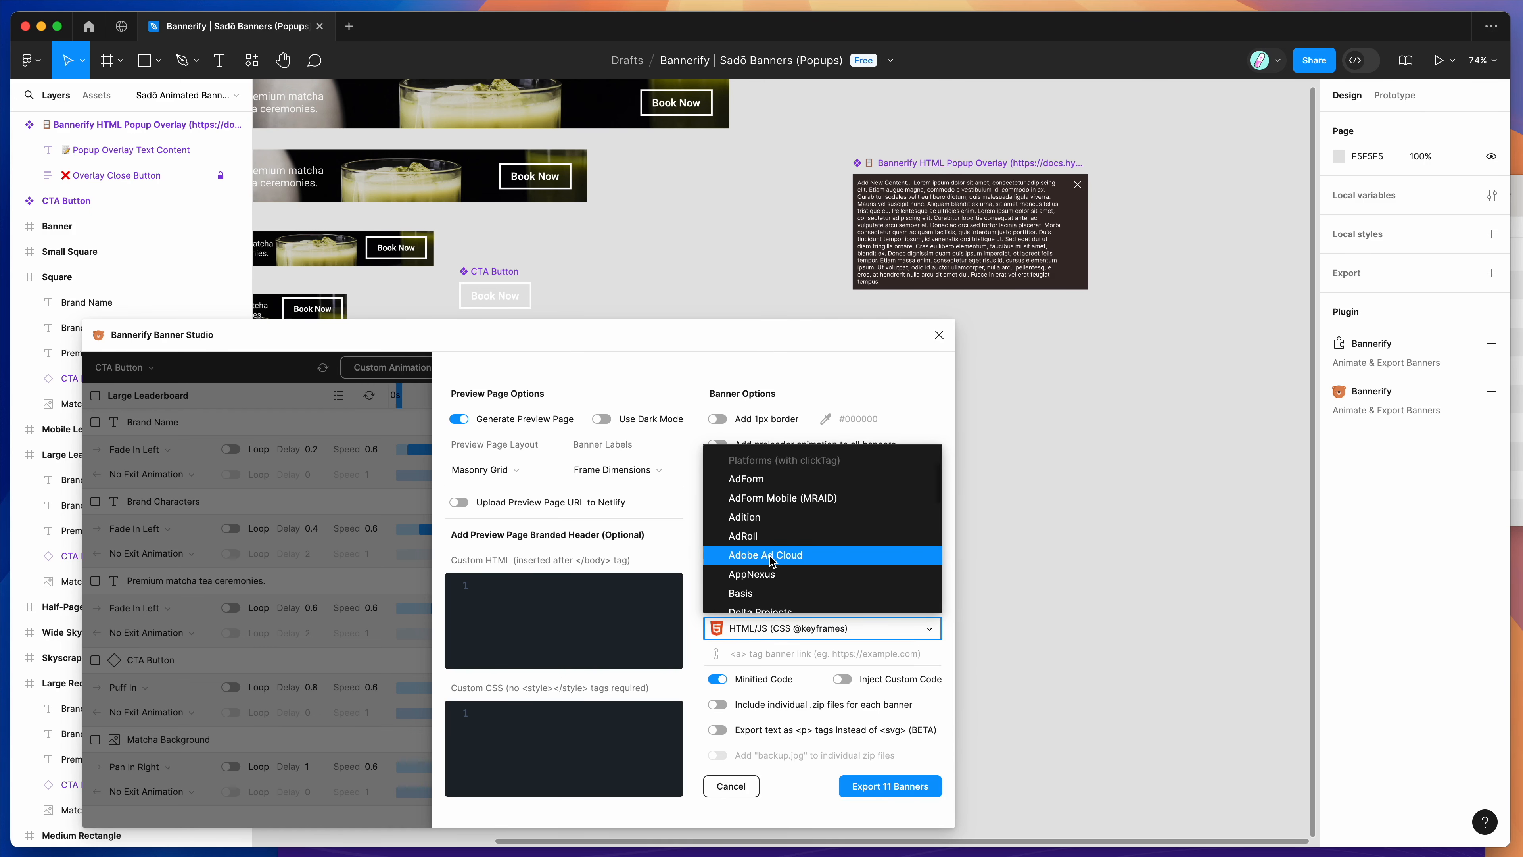
{"action": "scroll", "coordinate": [772, 558], "scroll_direction": "up", "scroll_amount": 2}
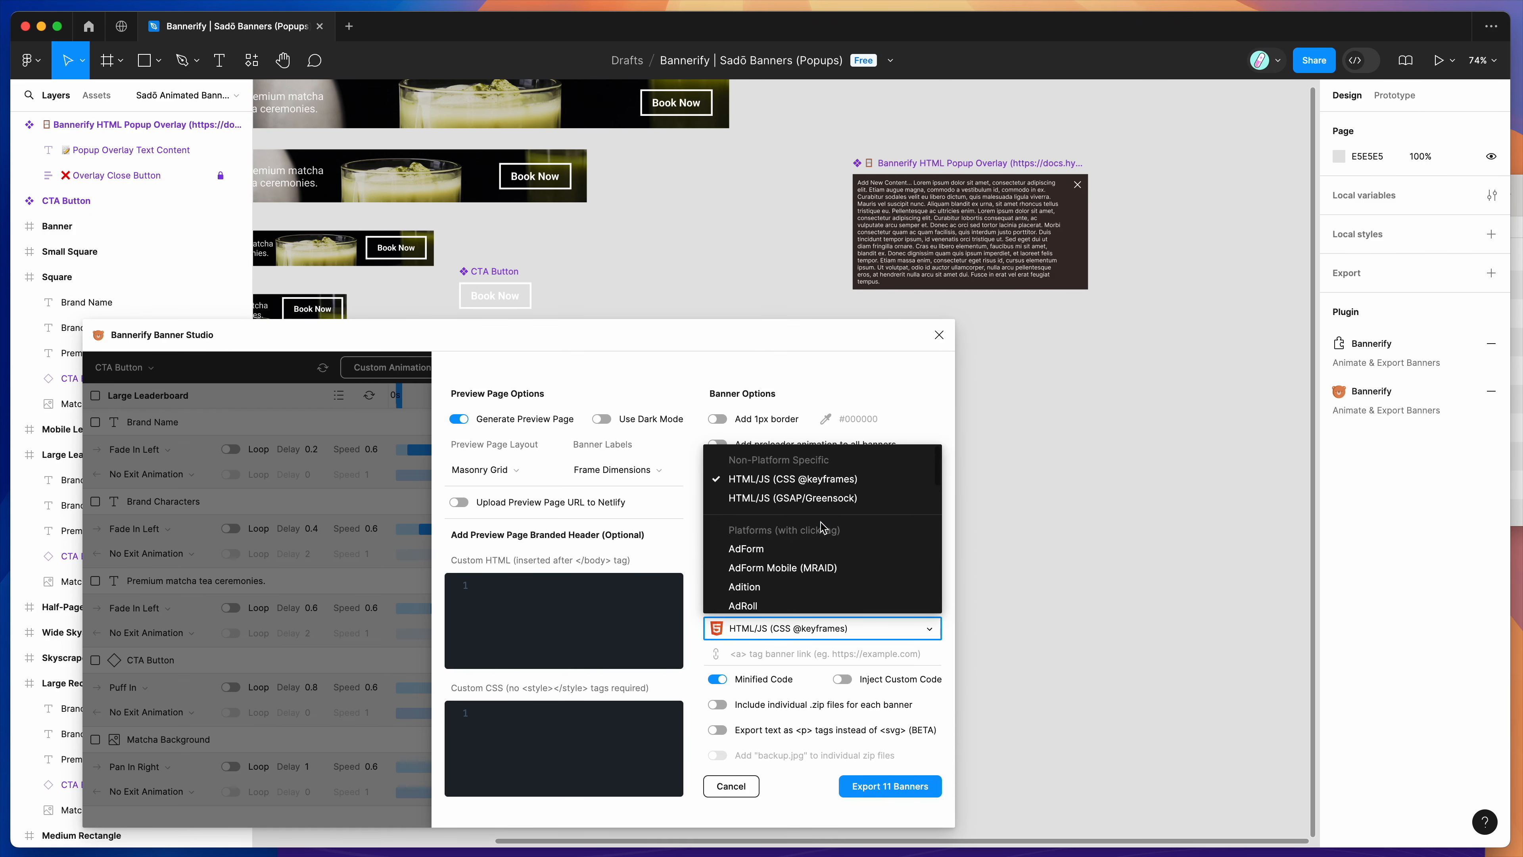
{"action": "left_click", "coordinate": [753, 480]}
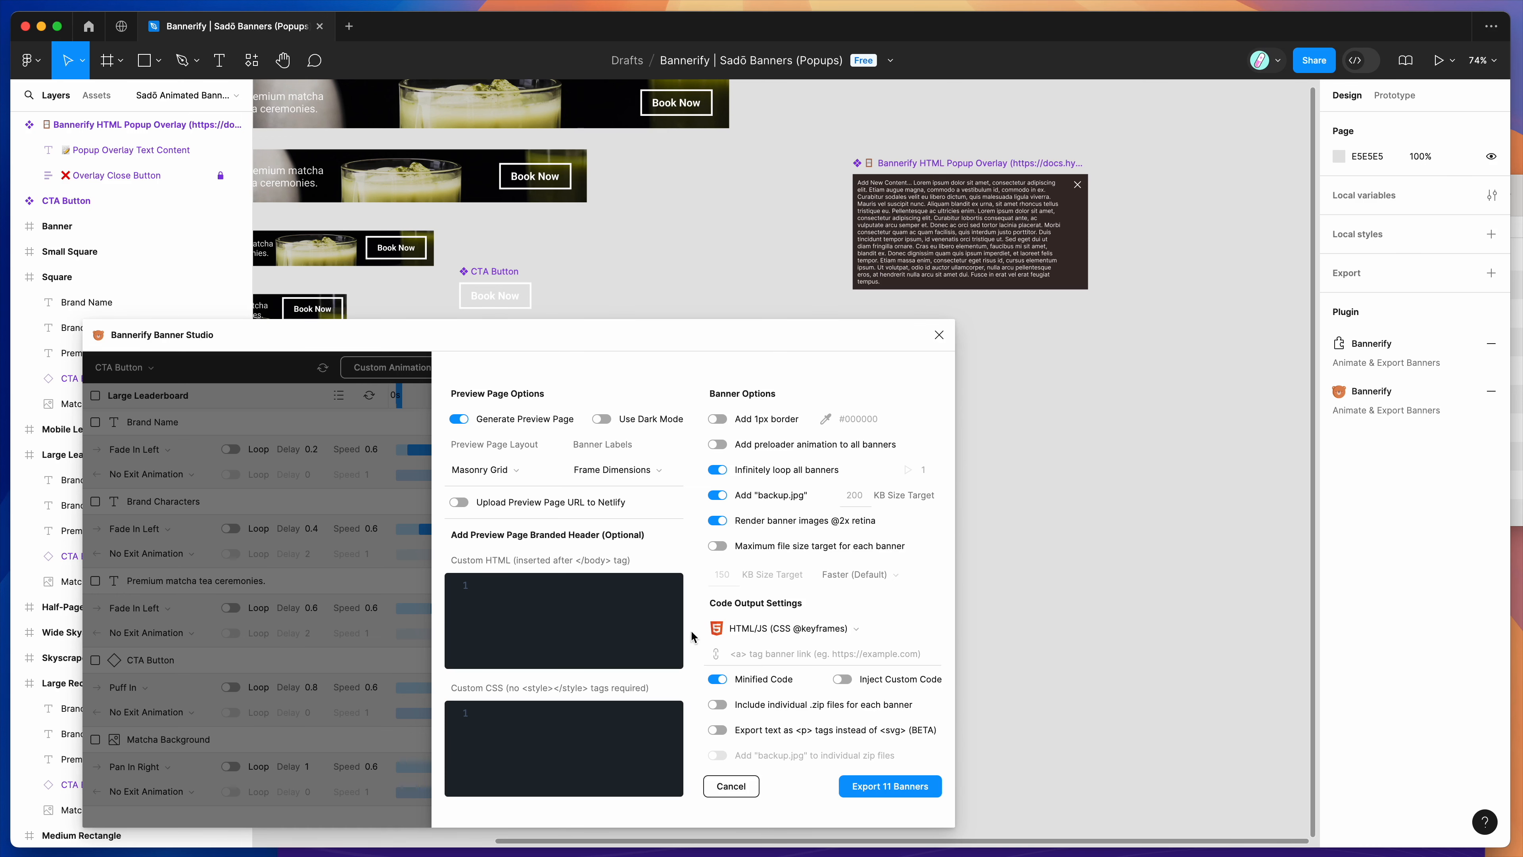
Export all 11 banners to HTML, save the zip file to the Desktop and unzip it there
{"action": "left_click", "coordinate": [875, 793]}
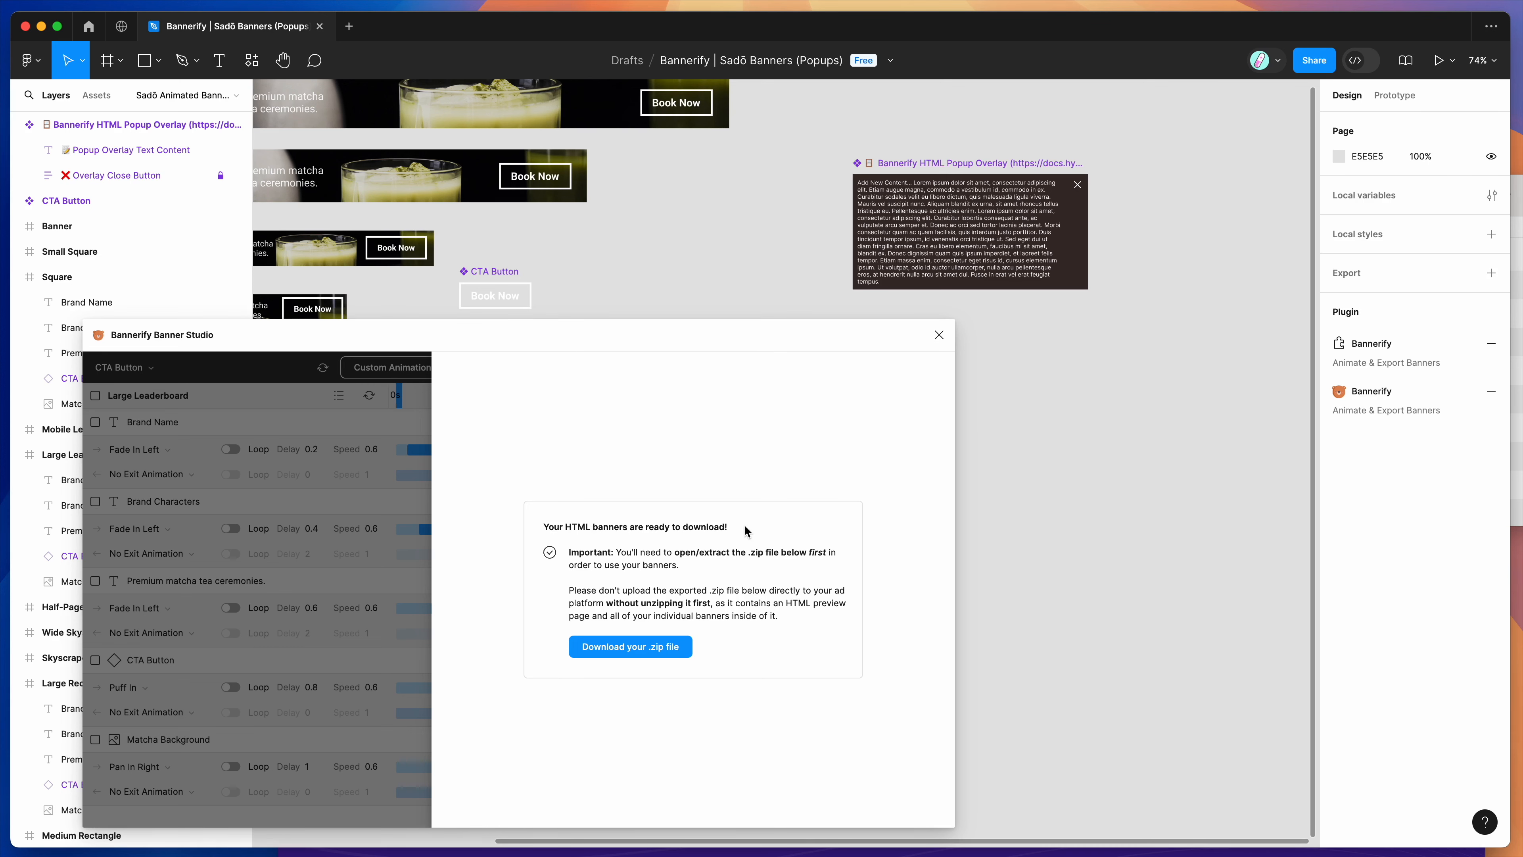
{"action": "left_click", "coordinate": [672, 646]}
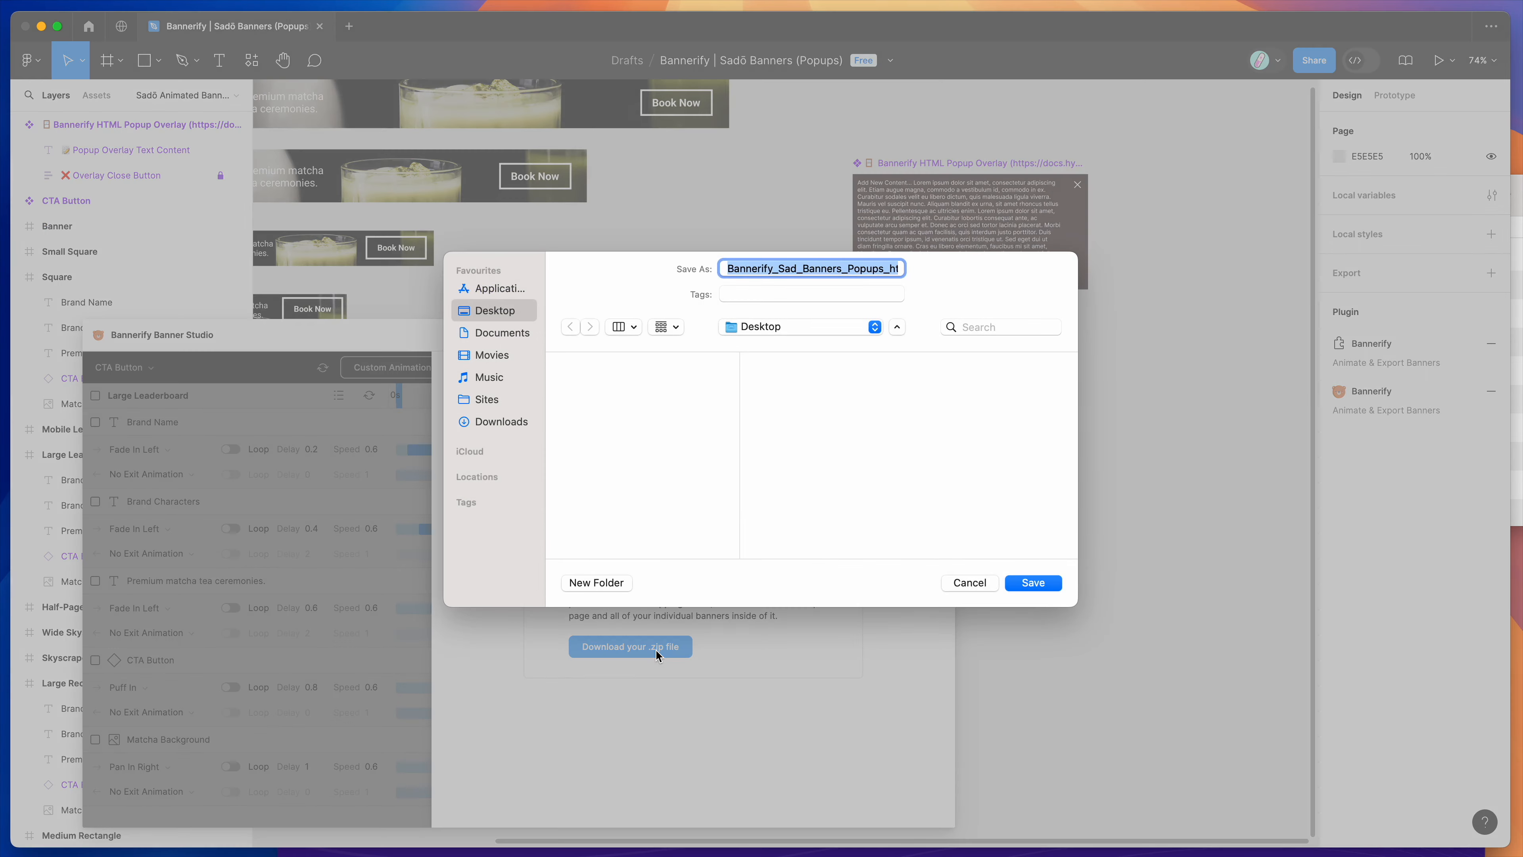
{"action": "left_click", "coordinate": [1032, 583]}
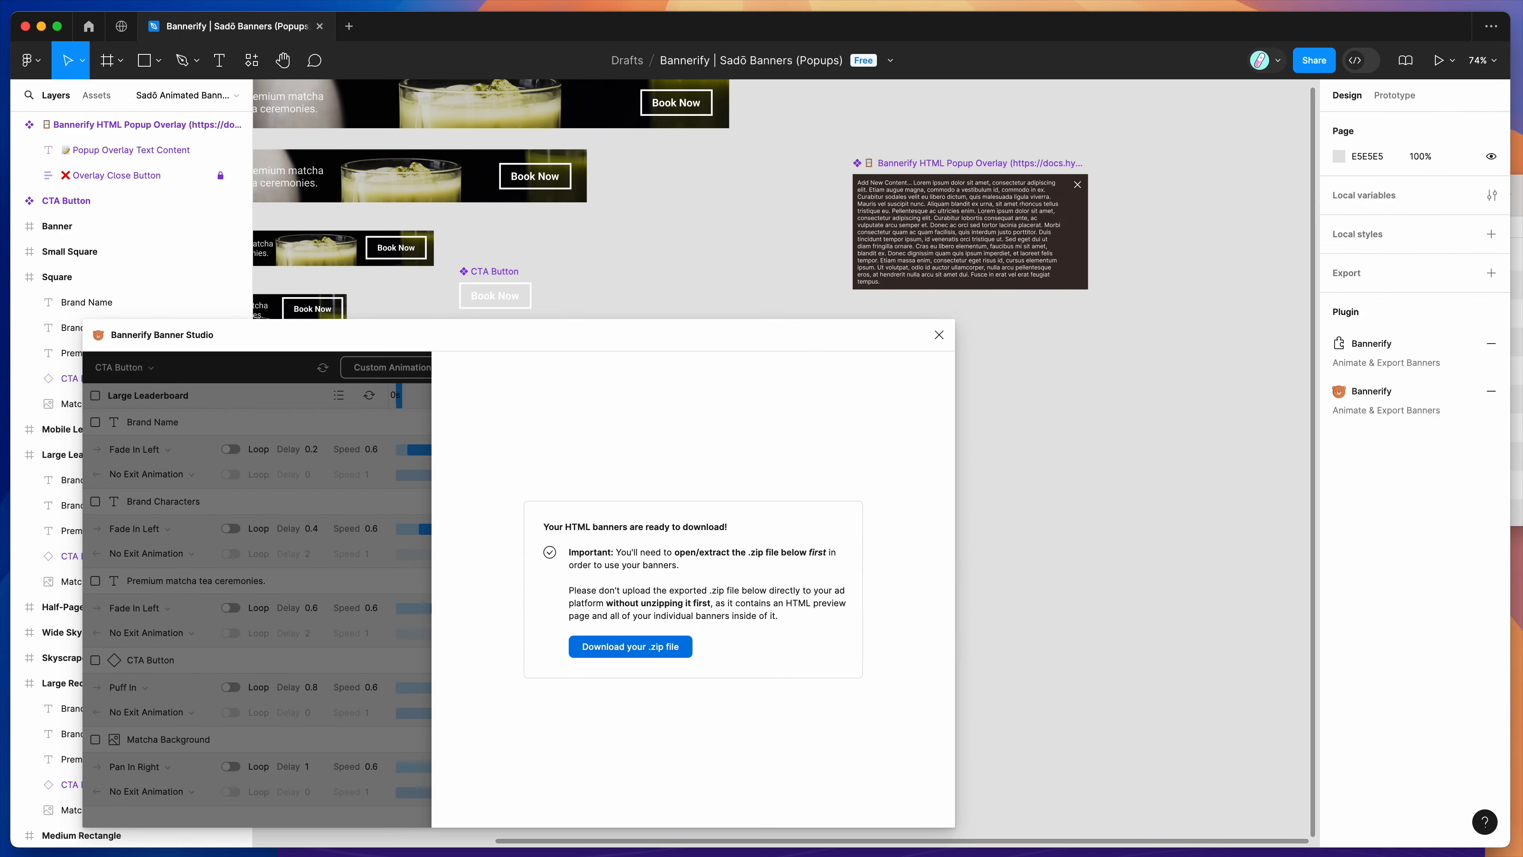
{"action": "double_click", "coordinate": [1149, 264]}
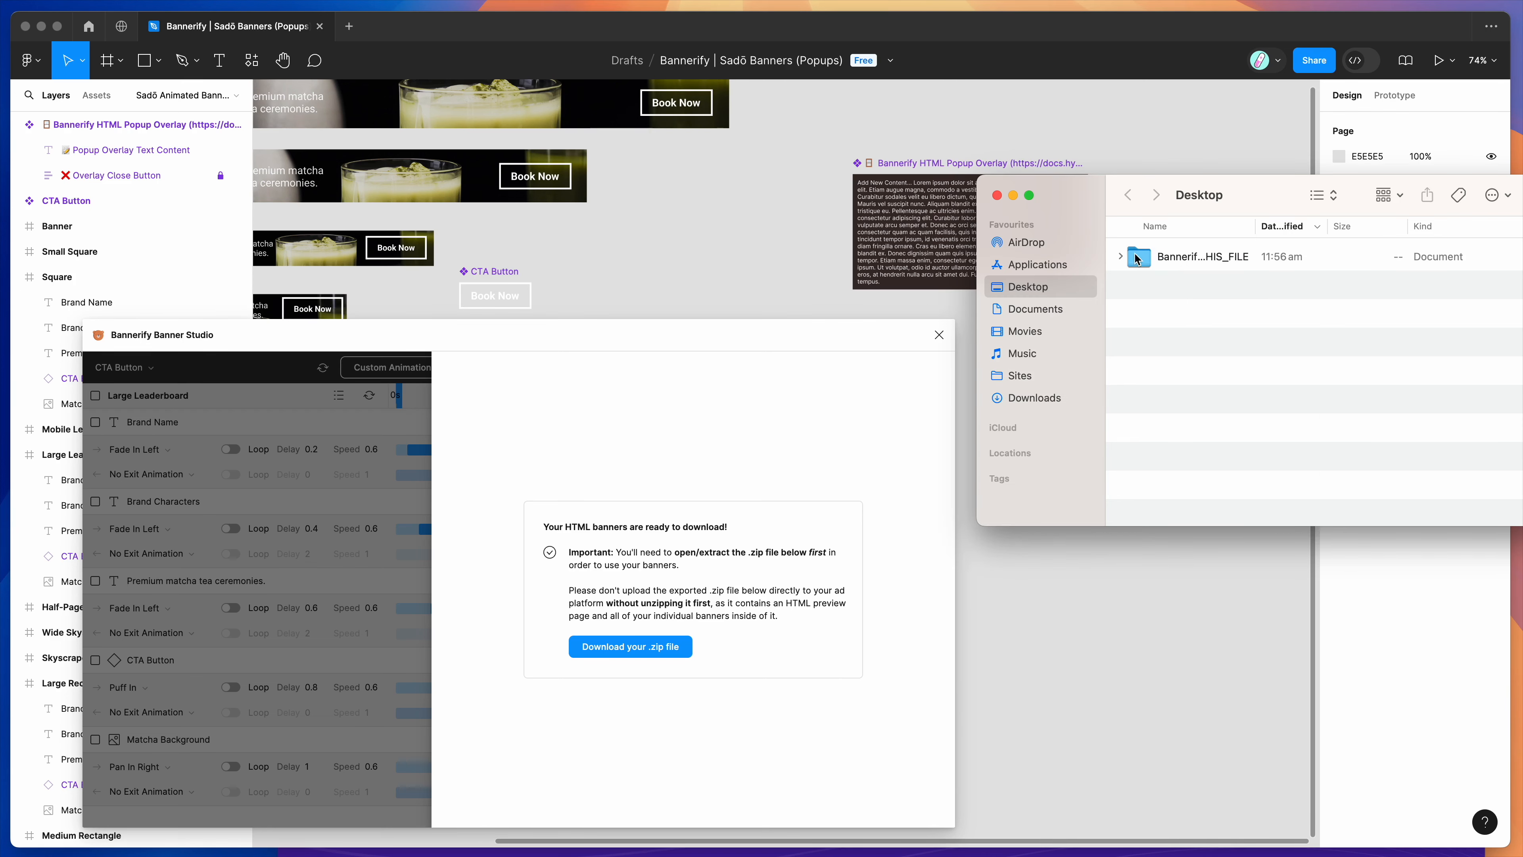
Examine the contents of the unzipped export folder, including the banners folder and the images inside 250x250_Square
{"action": "left_click", "coordinate": [1120, 256]}
{"action": "left_click", "coordinate": [1131, 314]}
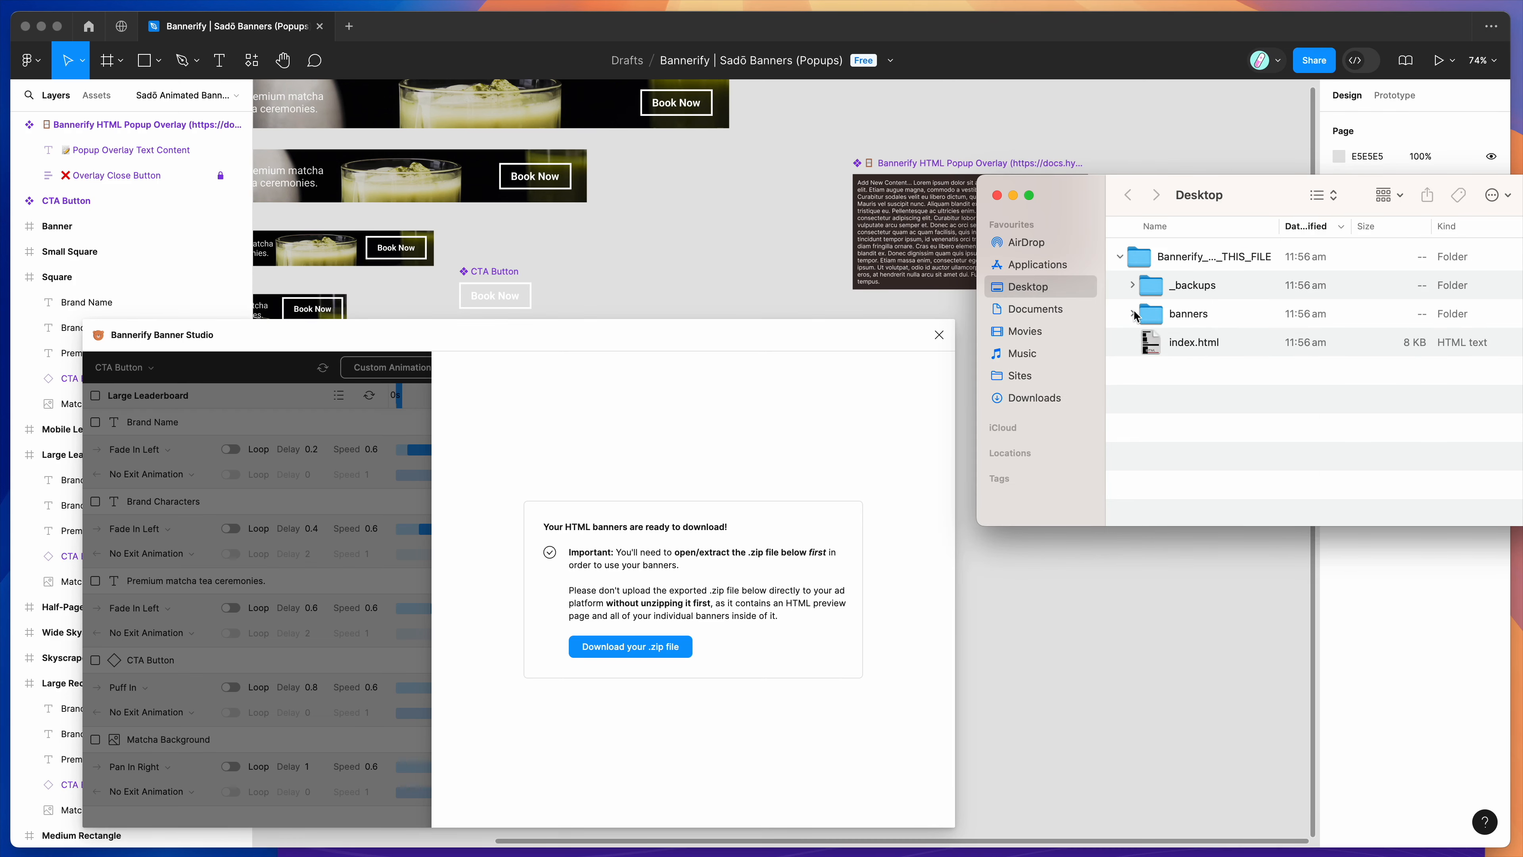
{"action": "scroll", "coordinate": [1148, 342], "scroll_direction": "down", "scroll_amount": 3}
{"action": "left_click", "coordinate": [1144, 360]}
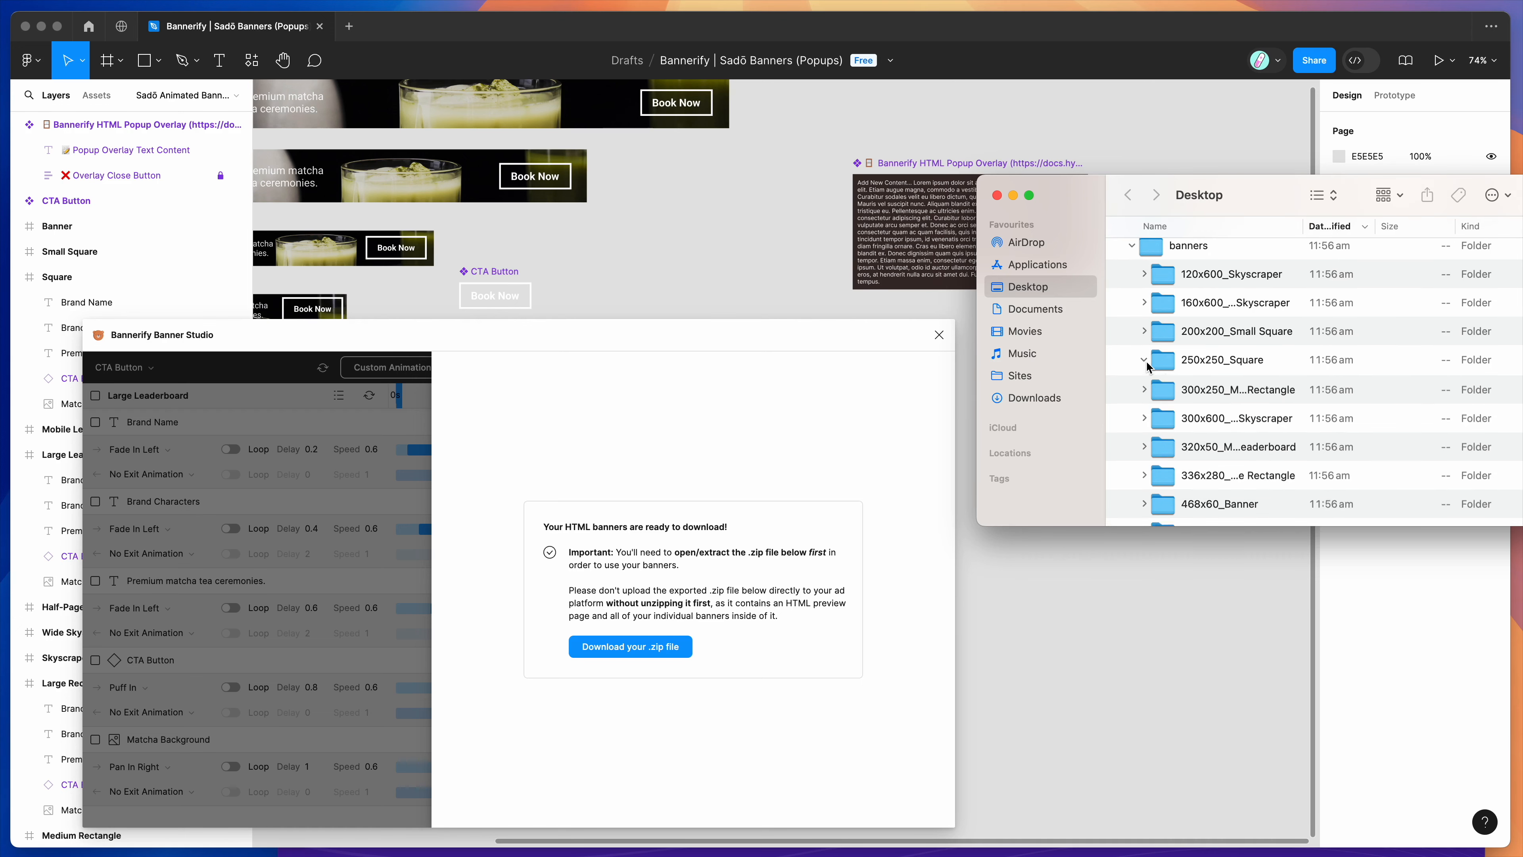
{"action": "left_click", "coordinate": [1156, 388]}
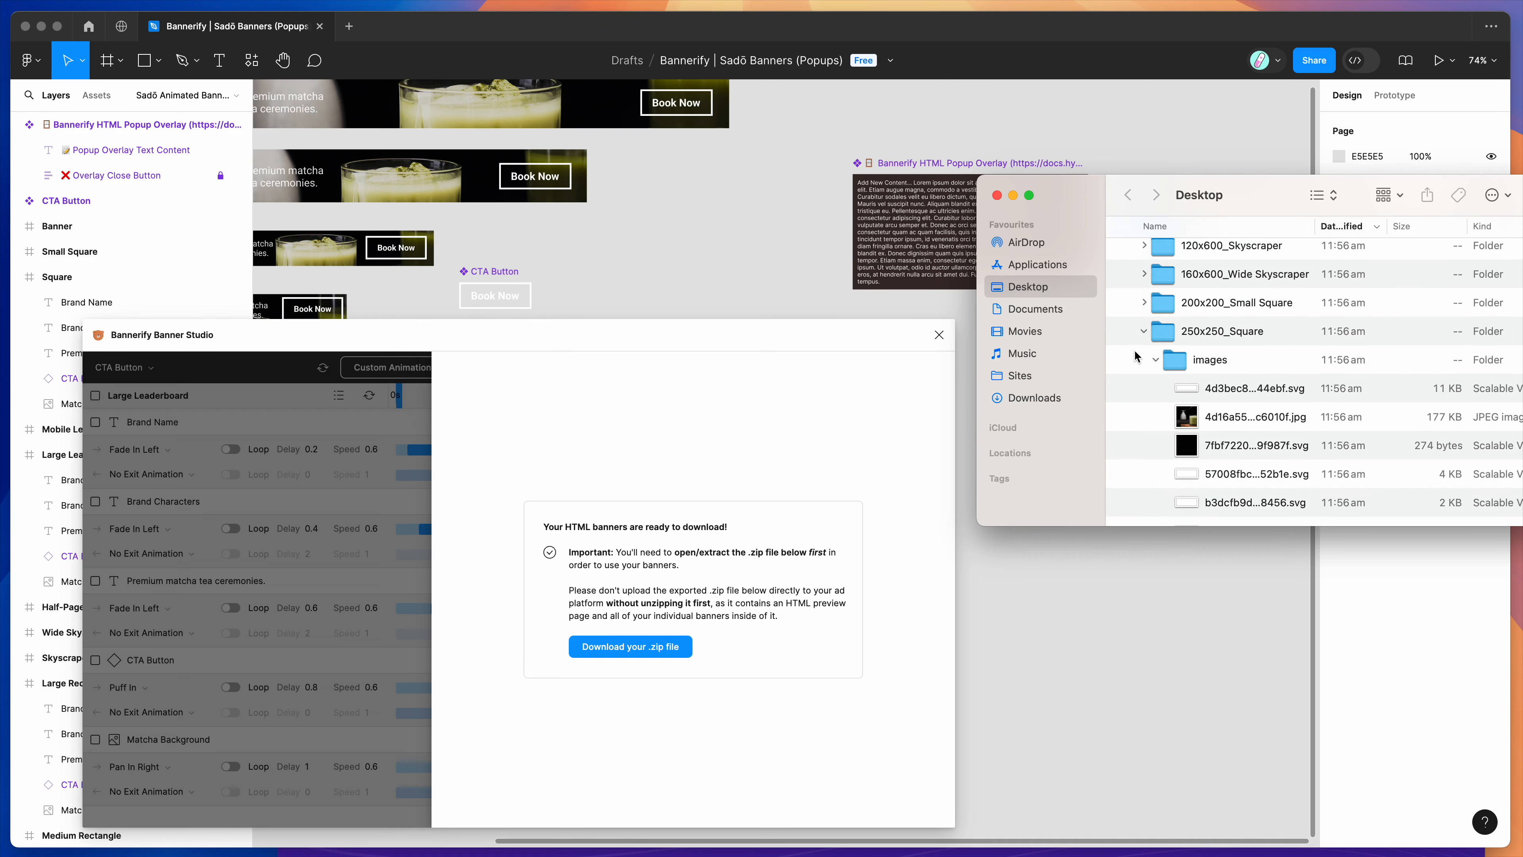
{"action": "left_click", "coordinate": [1143, 334]}
{"action": "scroll", "coordinate": [1139, 312], "scroll_direction": "up", "scroll_amount": 3}
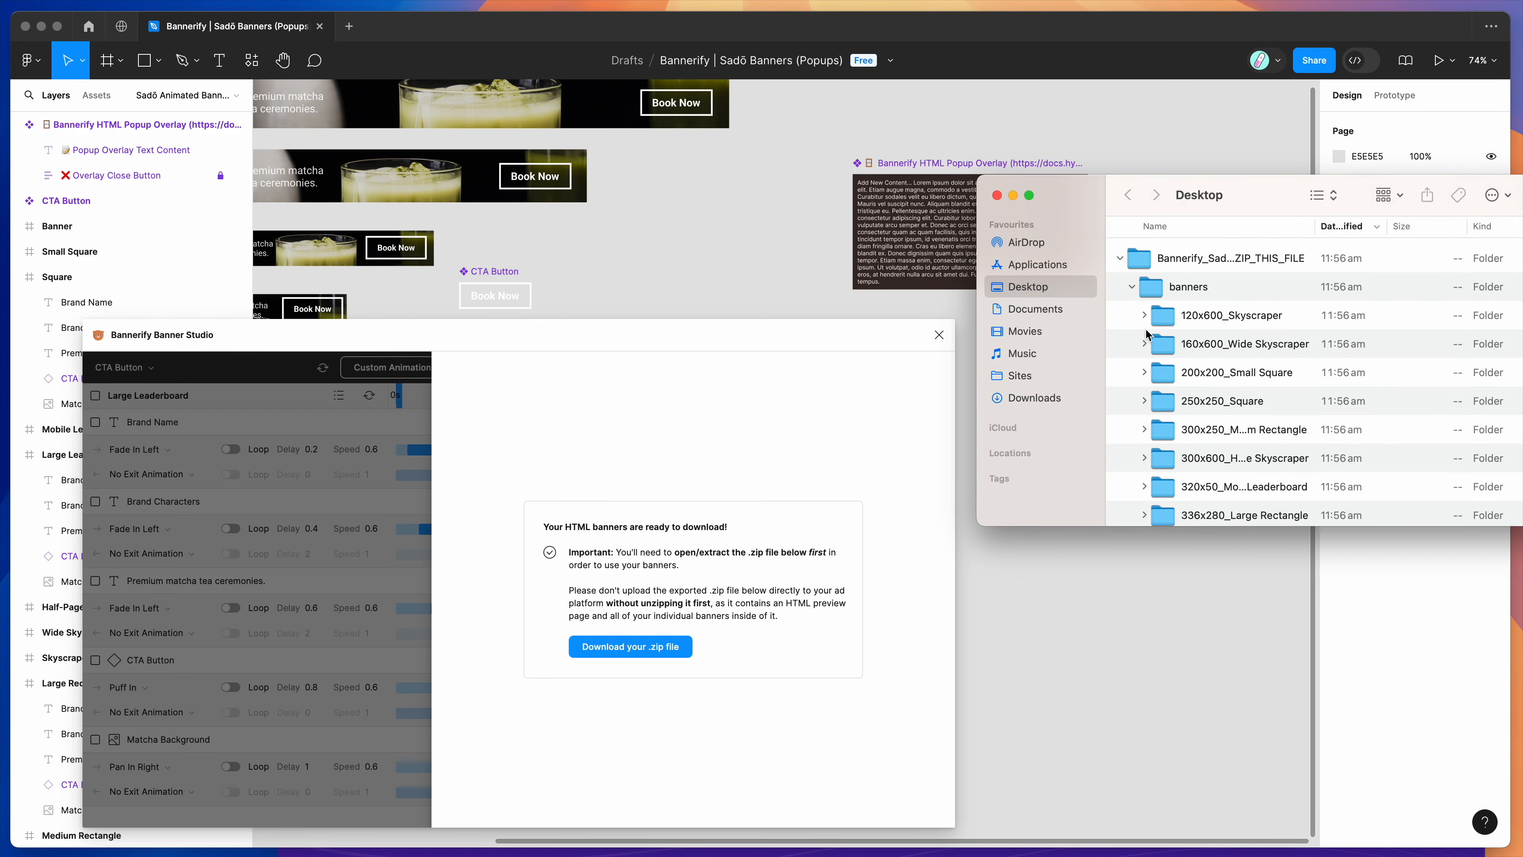
{"action": "left_click", "coordinate": [1132, 286]}
Open the exported index.html preview page in a private Brave browser window and widen the window
{"action": "left_click", "coordinate": [1184, 346]}
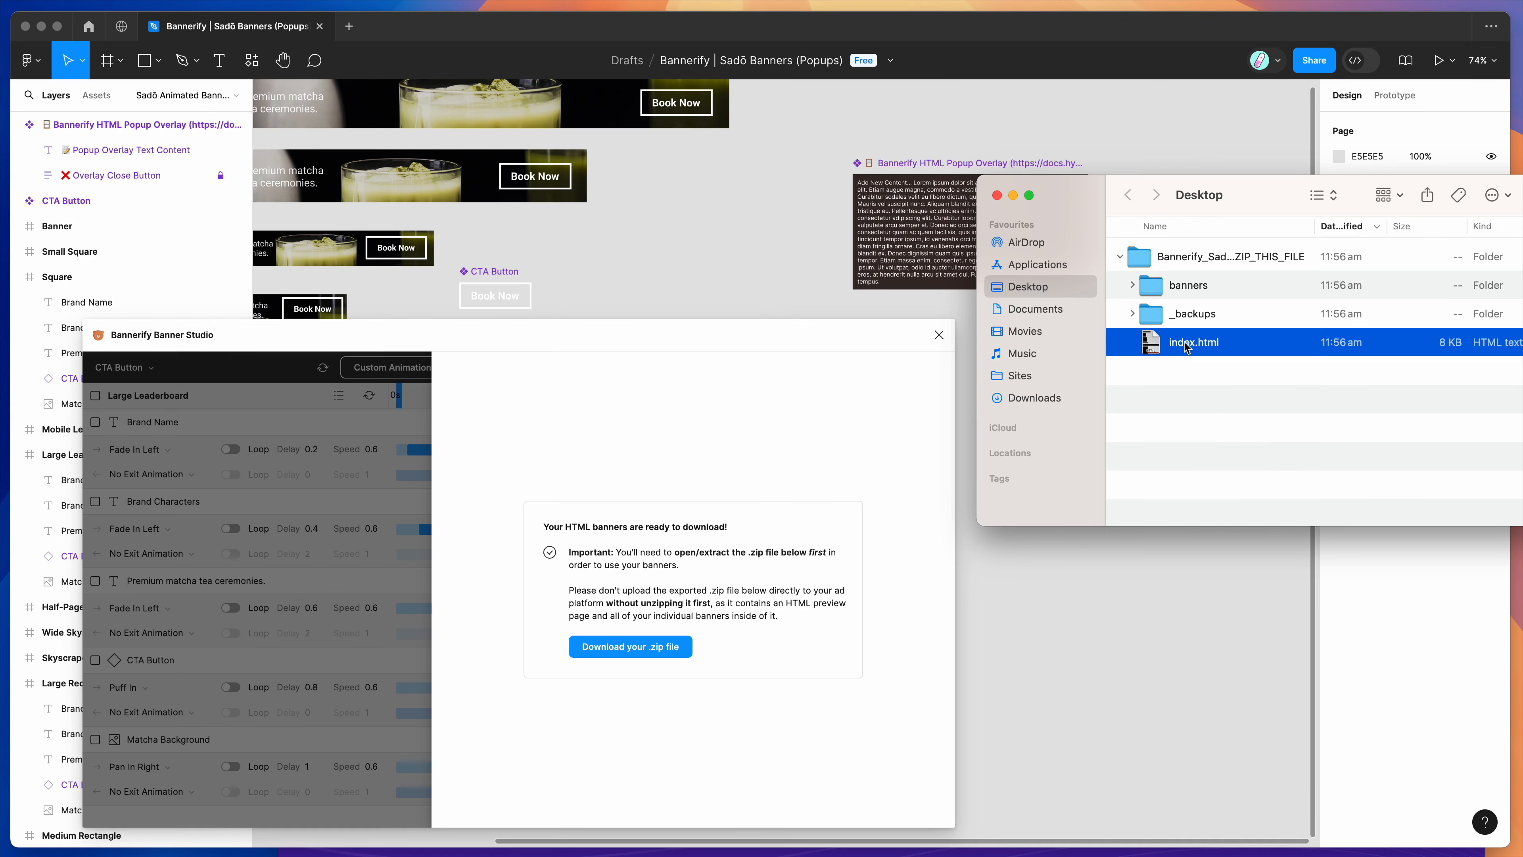
{"action": "left_click_drag", "start_coordinate": [1194, 213], "coordinate": [1465, 245]}
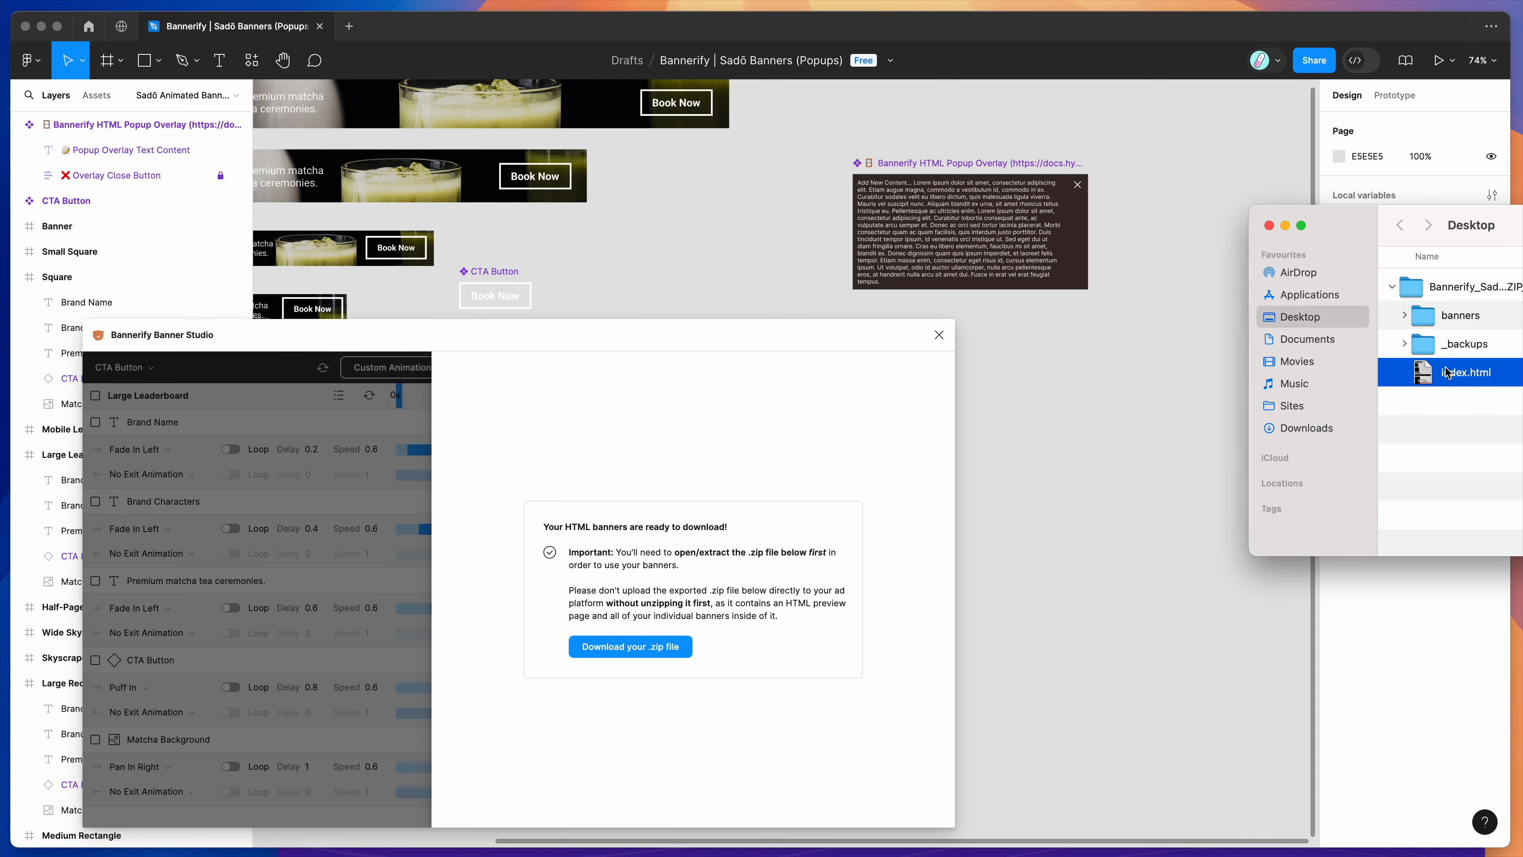
{"action": "key", "text": "super+Tab"}
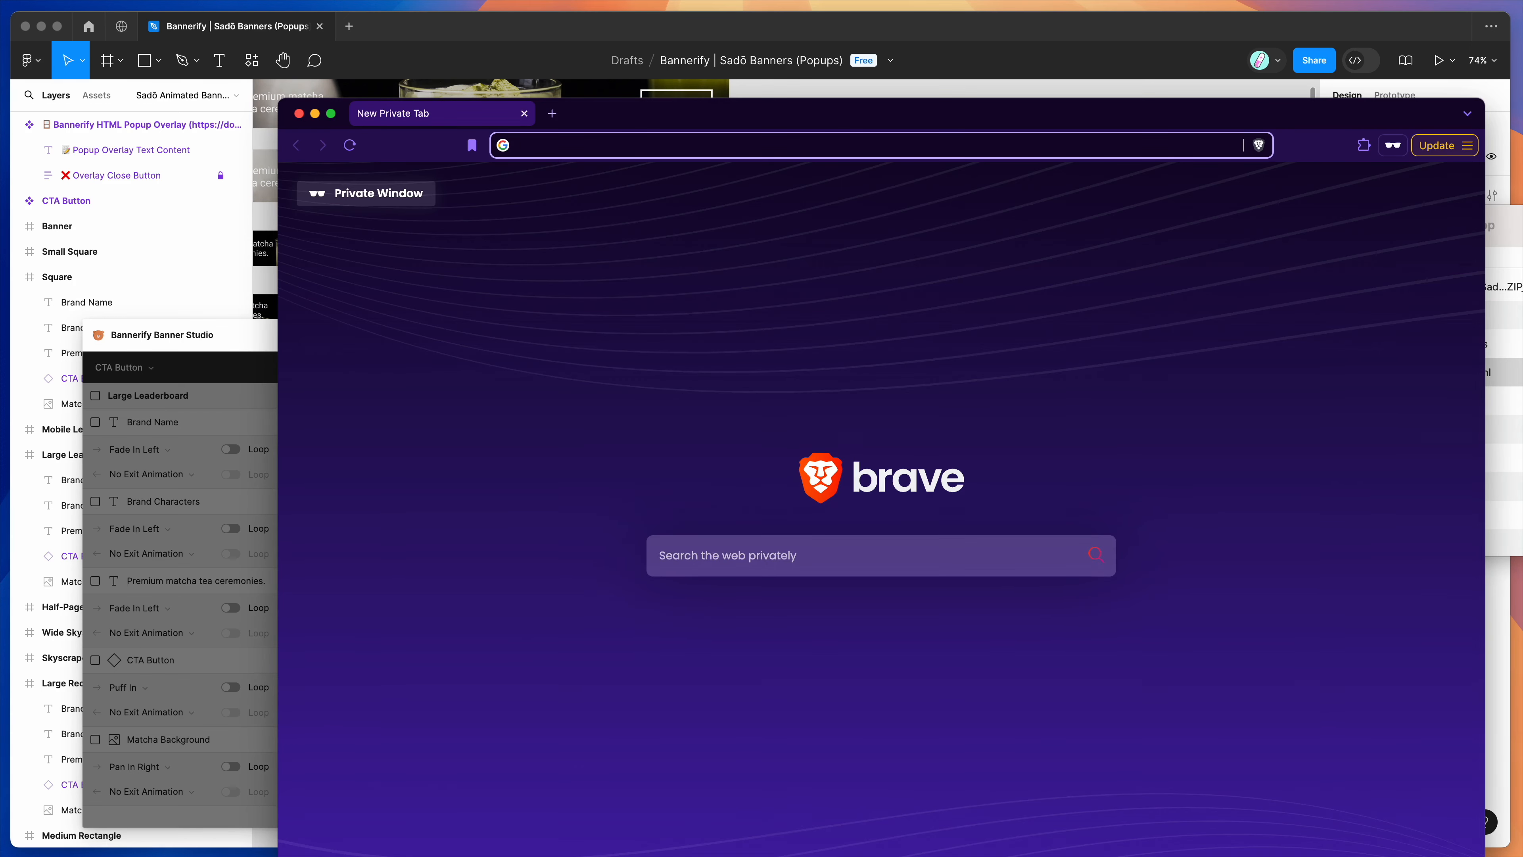
{"action": "left_click", "coordinate": [1497, 436]}
{"action": "left_click_drag", "start_coordinate": [1467, 372], "coordinate": [926, 325]}
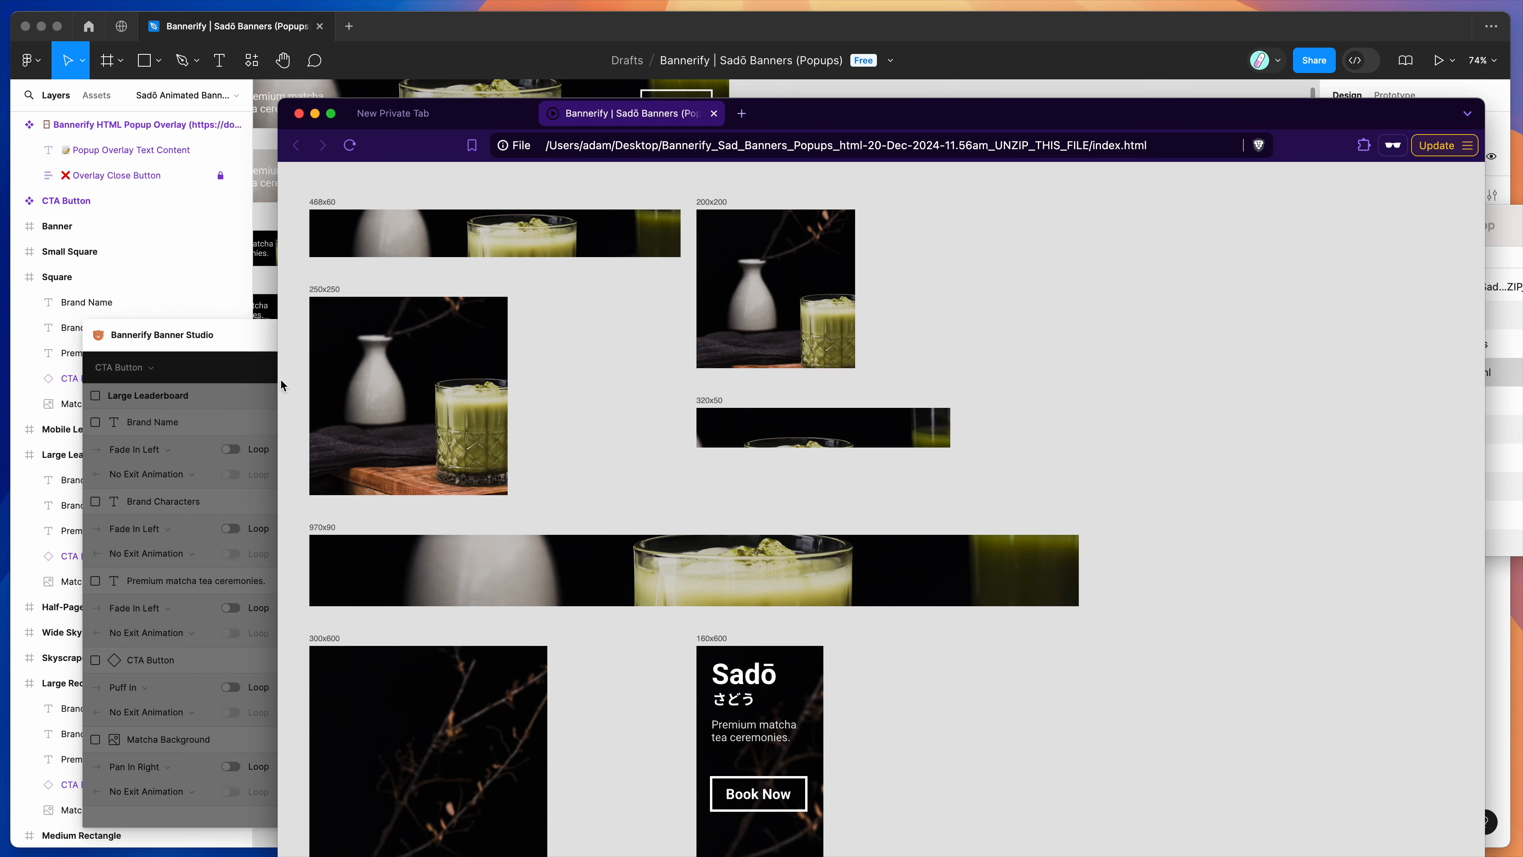
{"action": "left_click_drag", "start_coordinate": [279, 385], "coordinate": [167, 382]}
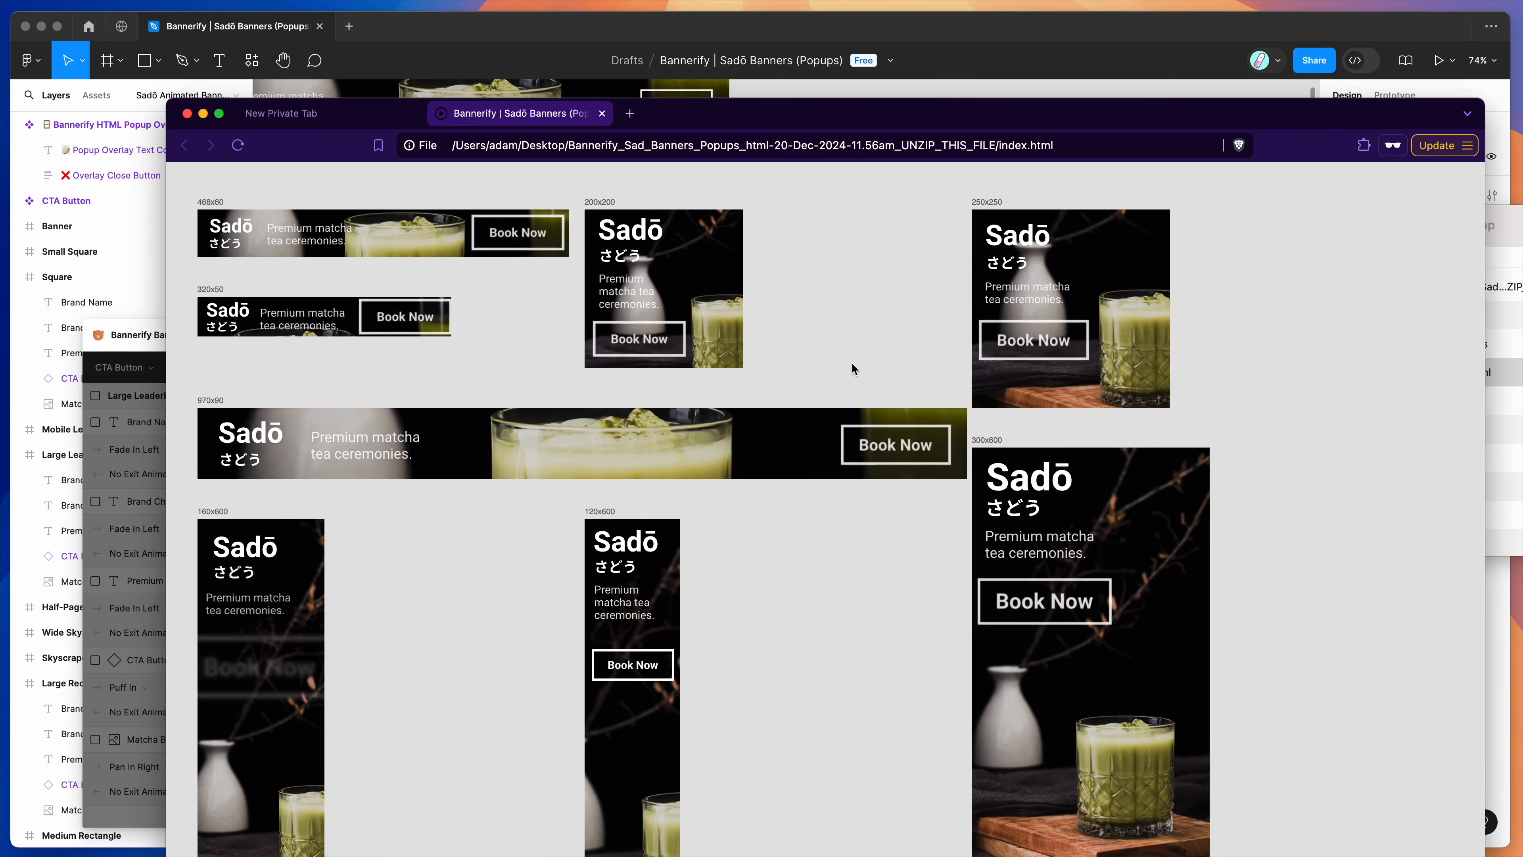
Test the popup overlay on the 200x200 banner by opening it from Book Now, scrolling and selecting its text
{"action": "left_click", "coordinate": [653, 339]}
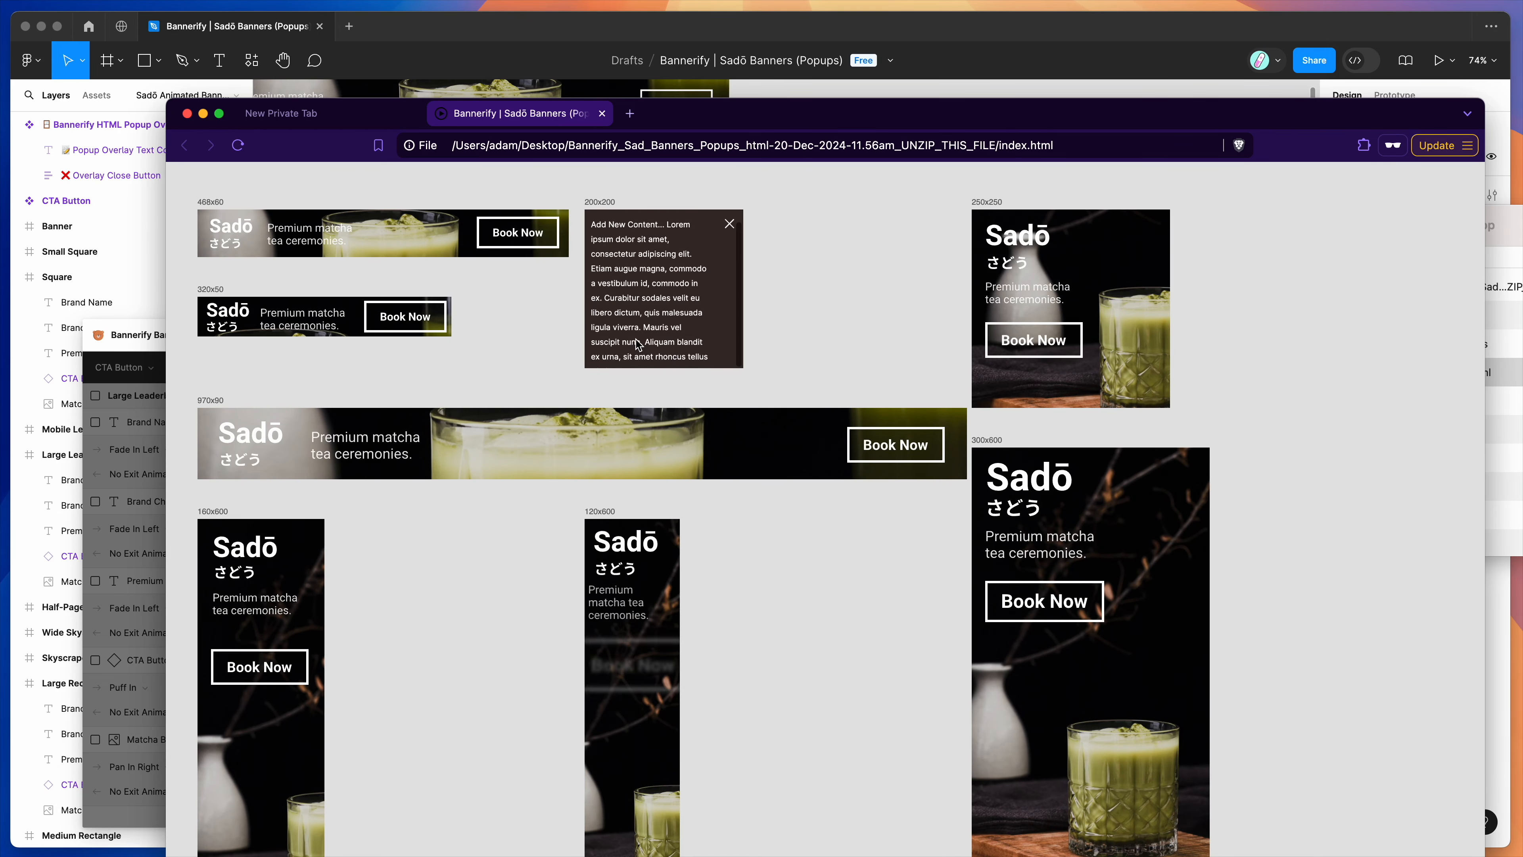
{"action": "scroll", "coordinate": [670, 252], "scroll_direction": "down", "scroll_amount": 5}
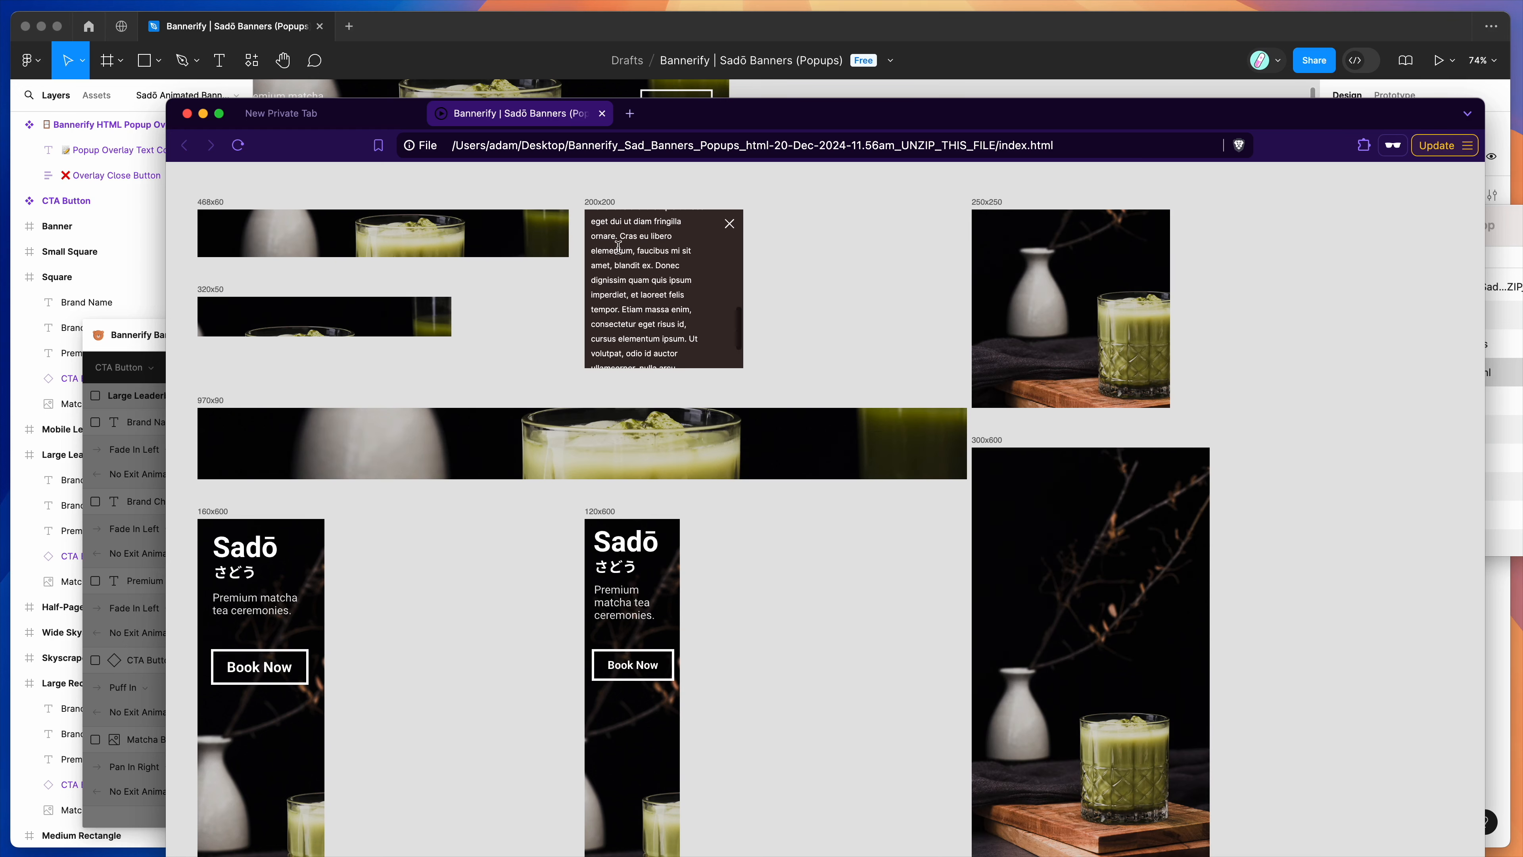
{"action": "left_click_drag", "start_coordinate": [616, 244], "coordinate": [675, 337]}
{"action": "left_click", "coordinate": [673, 336]}
{"action": "scroll", "coordinate": [672, 336], "scroll_direction": "up", "scroll_amount": 5}
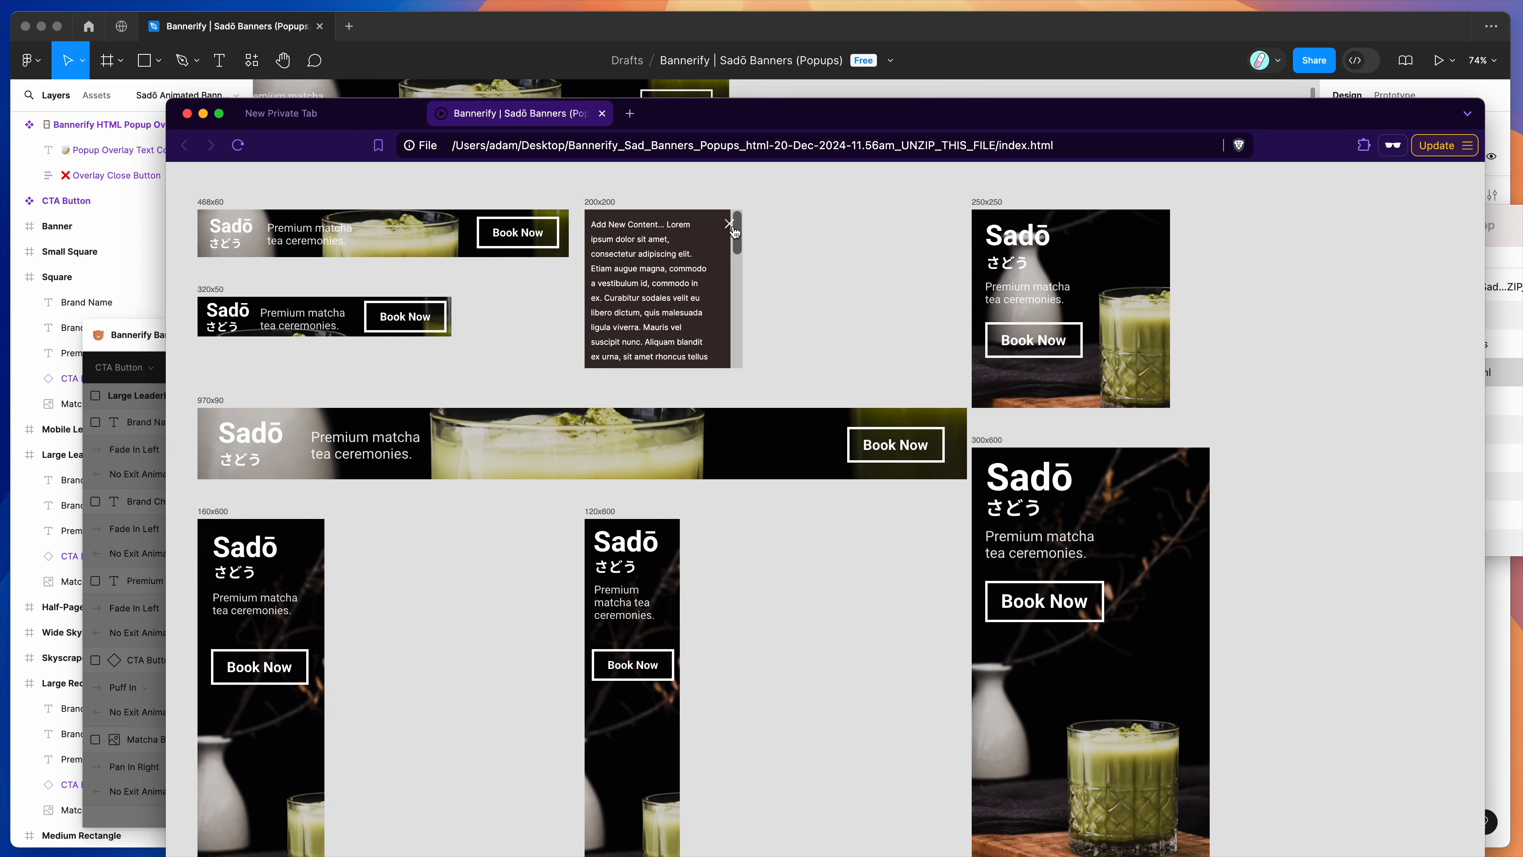
Test the popup overlays on the 468x60 and 320x50 banners, then close all open overlays, including the 200x200 one
{"action": "left_click", "coordinate": [510, 231]}
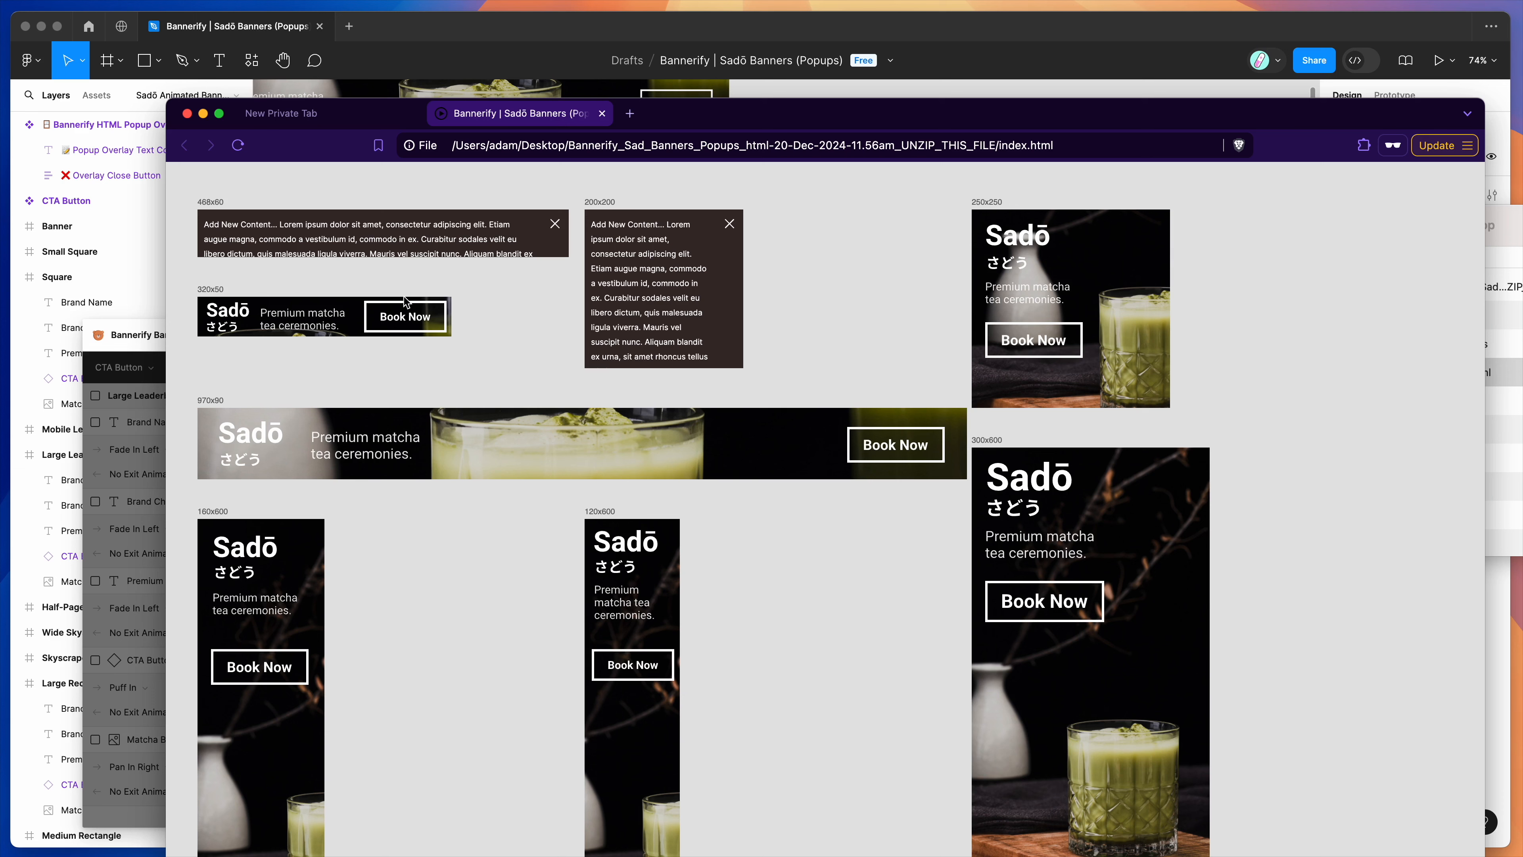
{"action": "left_click", "coordinate": [405, 316]}
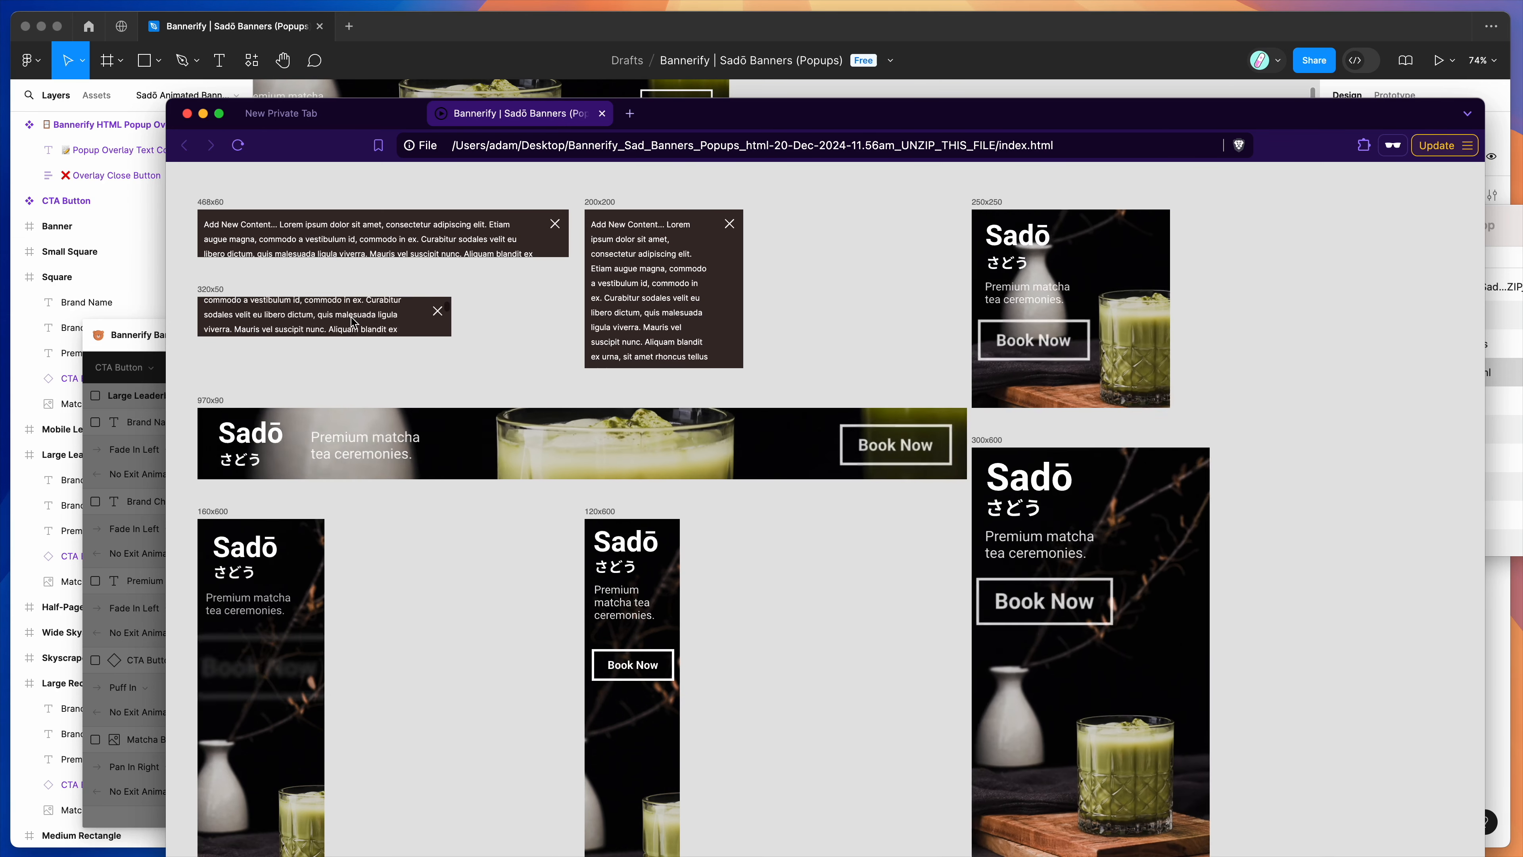
{"action": "mouse_move", "coordinate": [273, 325]}
{"action": "left_mouse_down"}
{"action": "mouse_move", "coordinate": [322, 324]}
{"action": "mouse_move", "coordinate": [278, 323]}
{"action": "left_mouse_up"}
{"action": "left_click", "coordinate": [323, 325]}
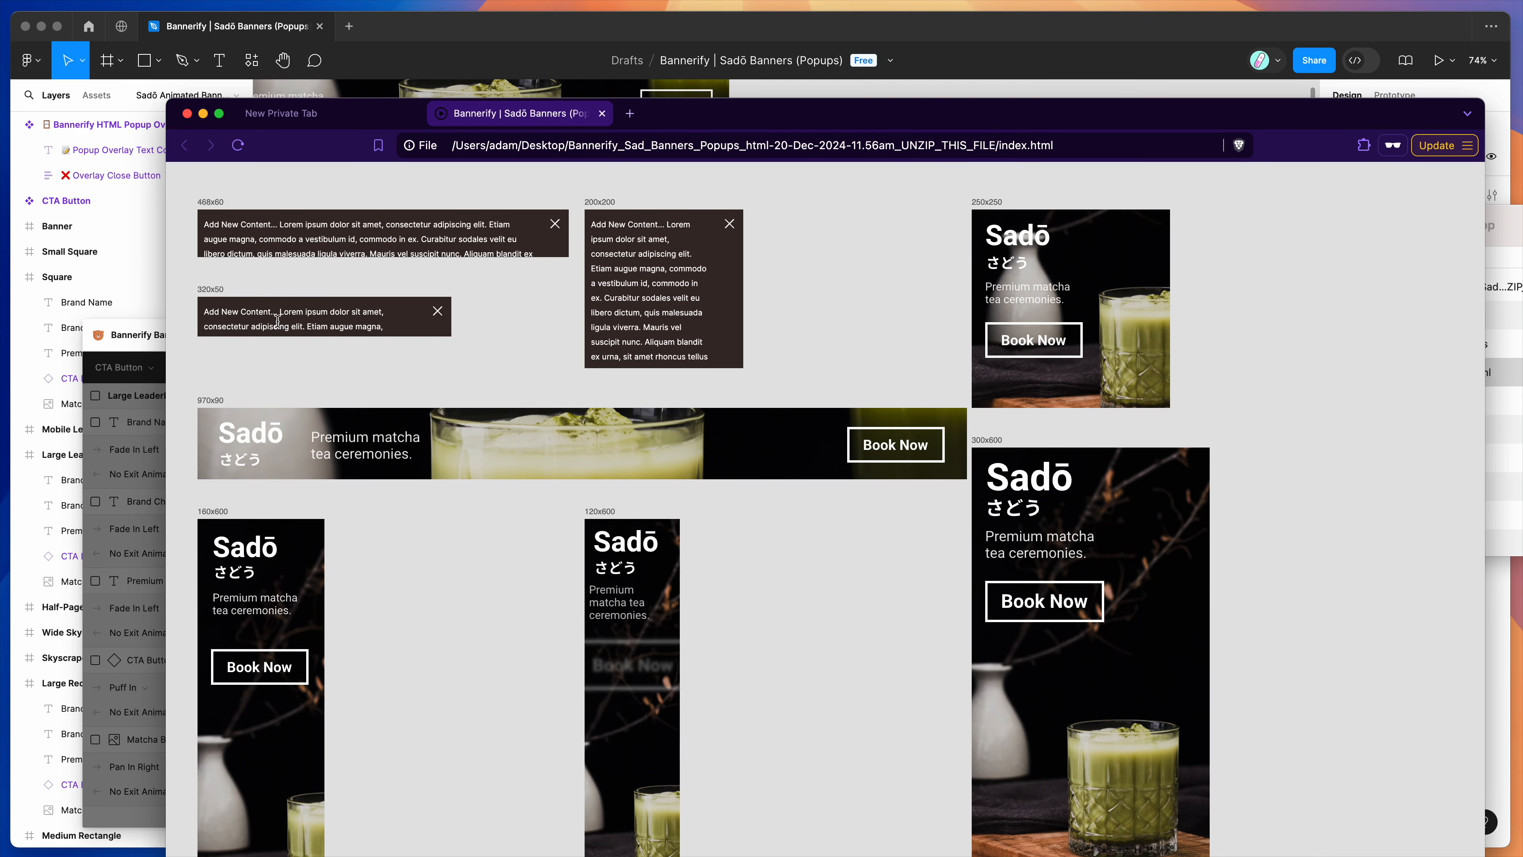
{"action": "left_click", "coordinate": [393, 324]}
{"action": "left_click", "coordinate": [437, 311]}
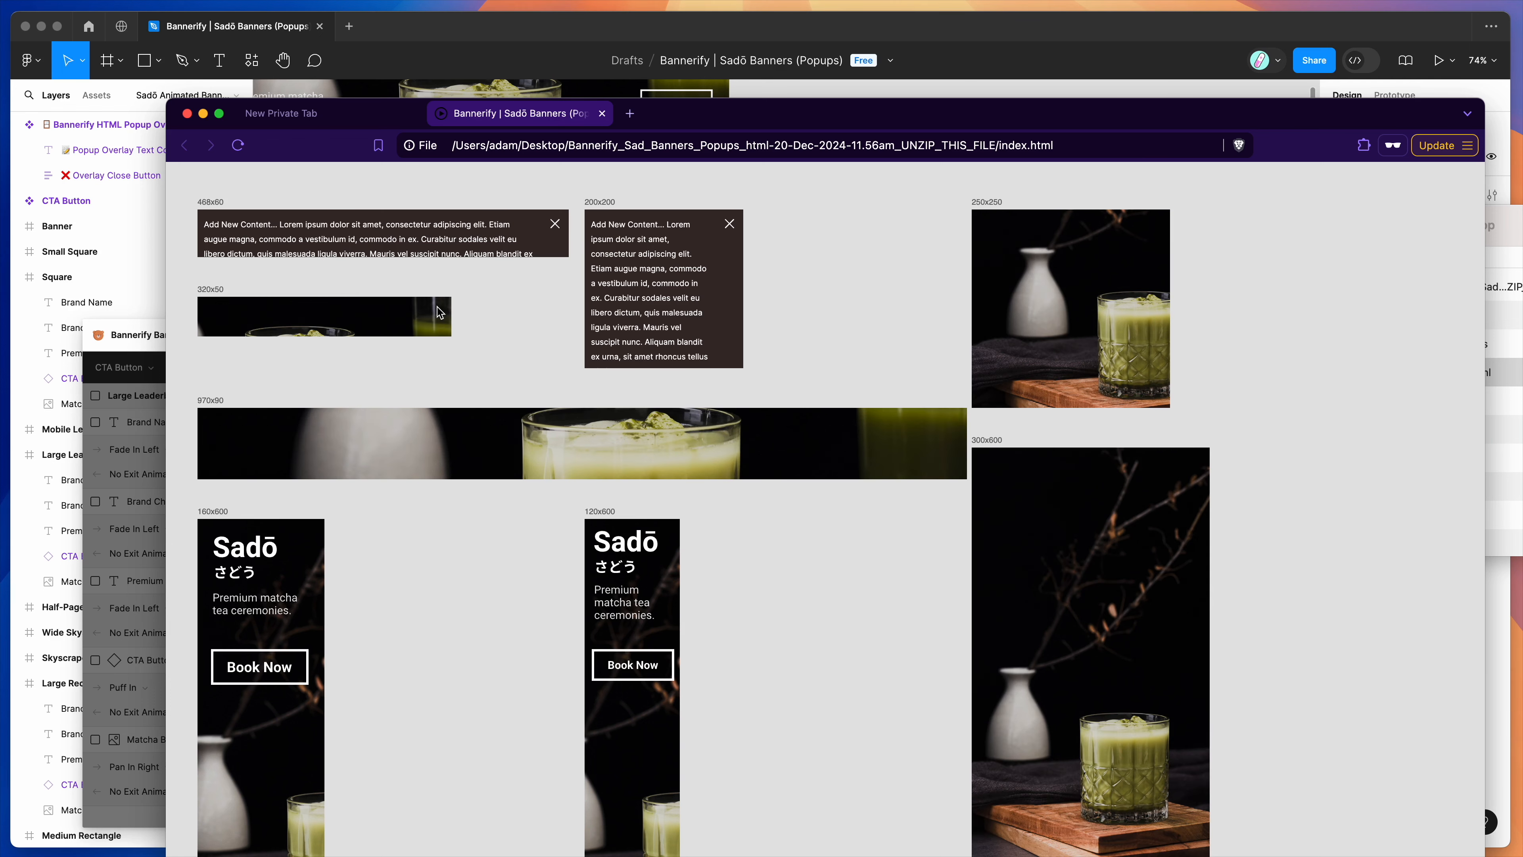
{"action": "left_click", "coordinate": [554, 225]}
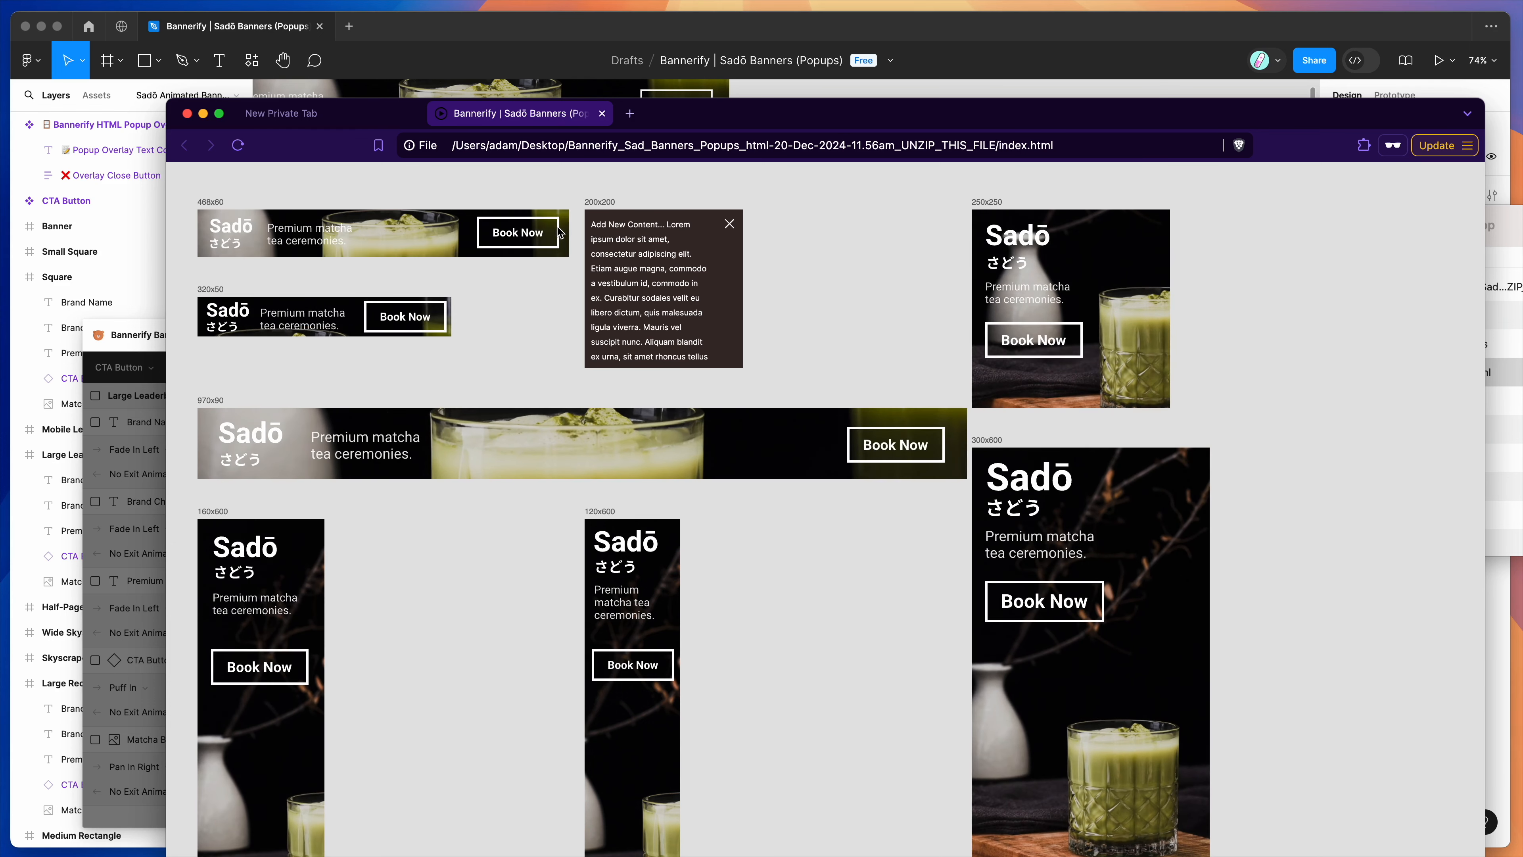
{"action": "left_click", "coordinate": [731, 225]}
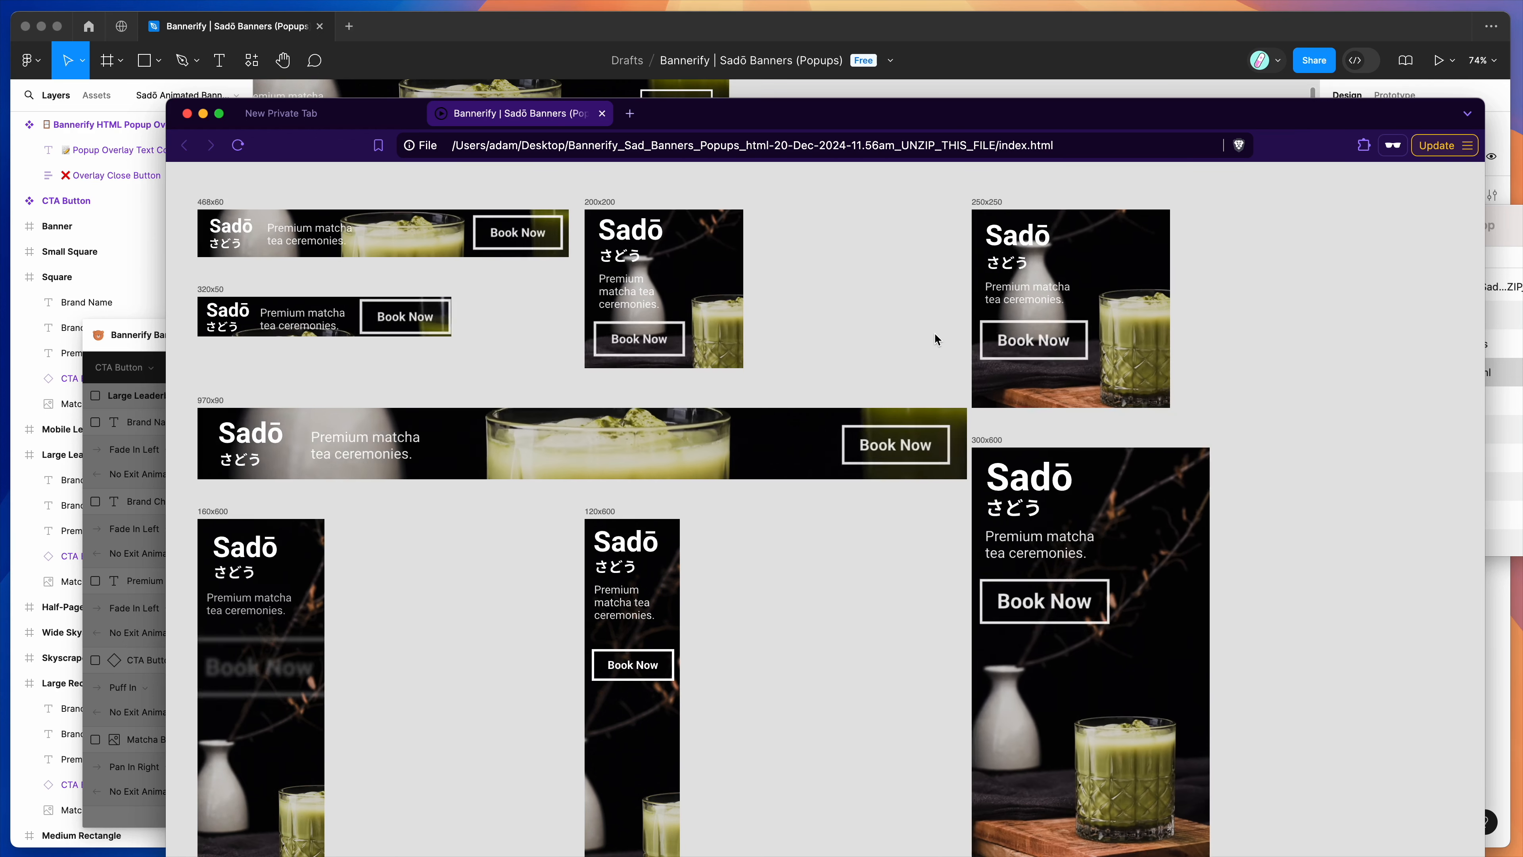
Test the popup overlay on the 250x250 banner by selecting and scrolling its disclaimer text, then close the overlay
{"action": "left_click", "coordinate": [1029, 339]}
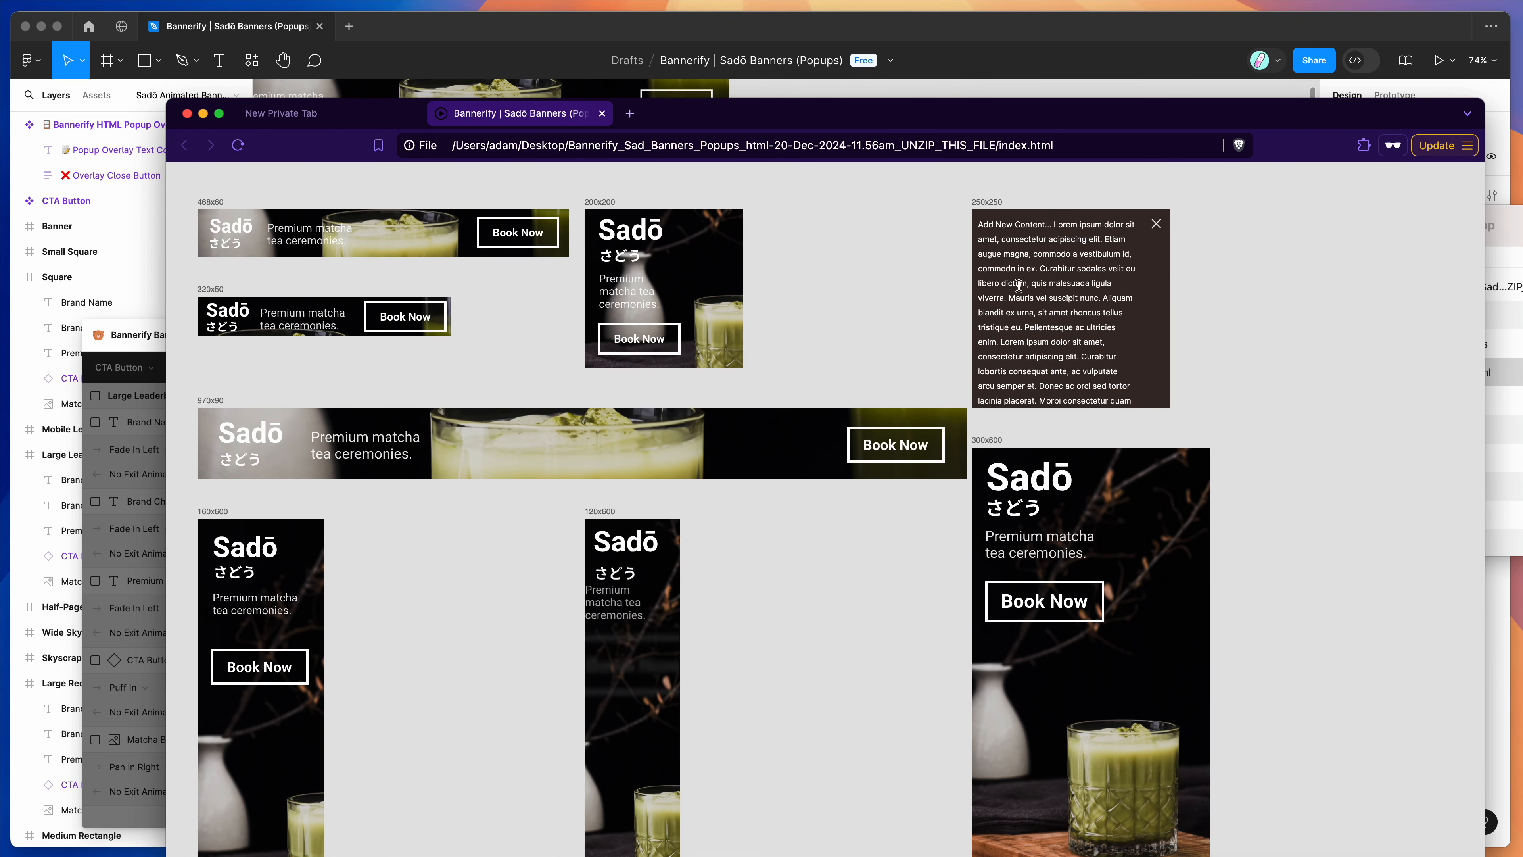
{"action": "left_click_drag", "start_coordinate": [983, 224], "coordinate": [1071, 342]}
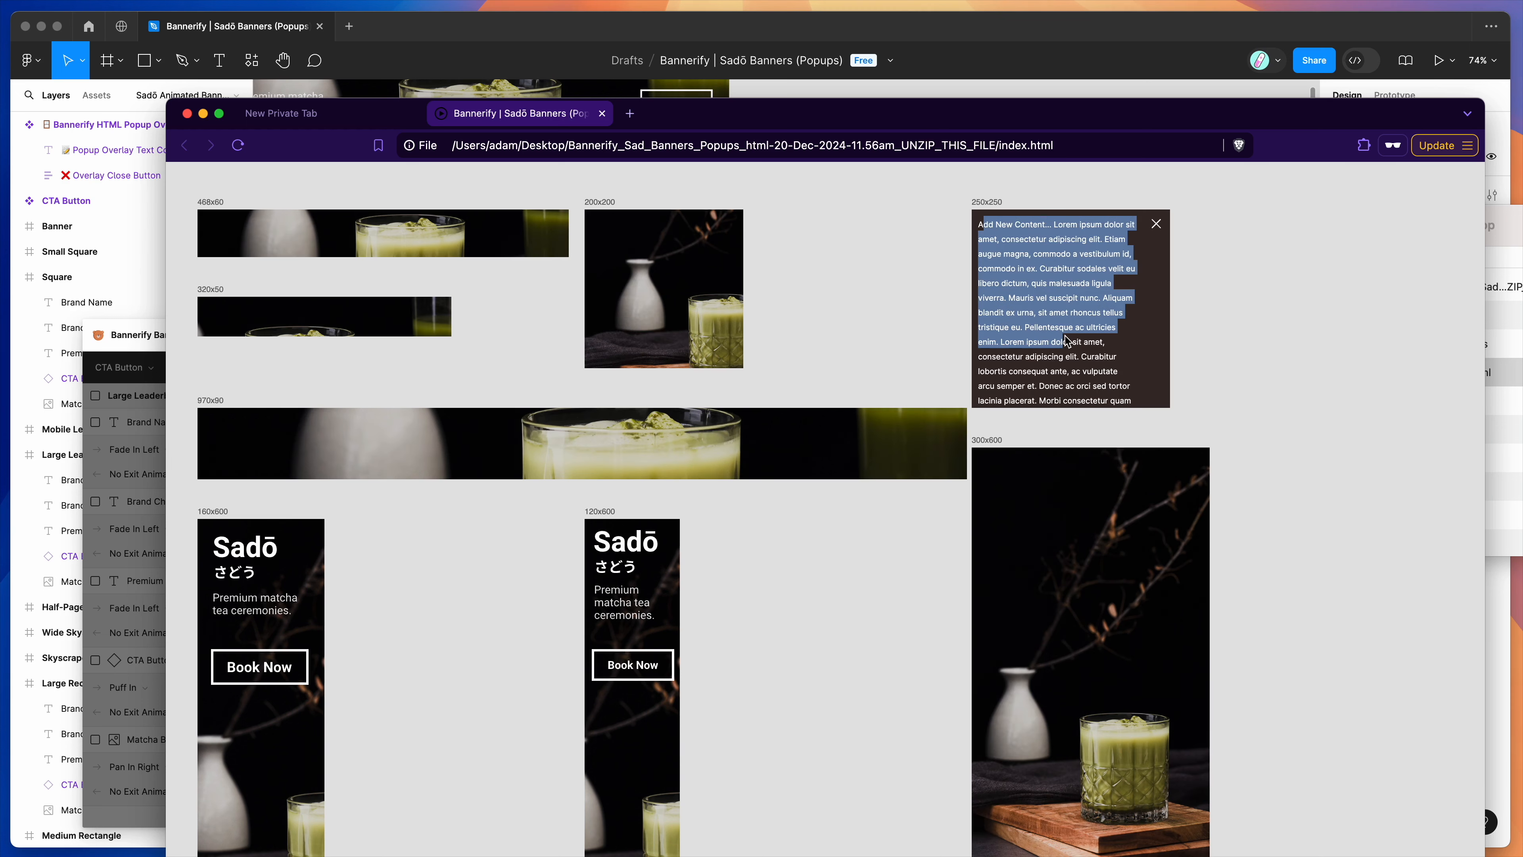
{"action": "left_click", "coordinate": [1070, 341]}
{"action": "scroll", "coordinate": [1069, 340], "scroll_direction": "down", "scroll_amount": 4}
{"action": "scroll", "coordinate": [1064, 335], "scroll_direction": "up", "scroll_amount": 3}
{"action": "scroll", "coordinate": [1065, 335], "scroll_direction": "up", "scroll_amount": 3}
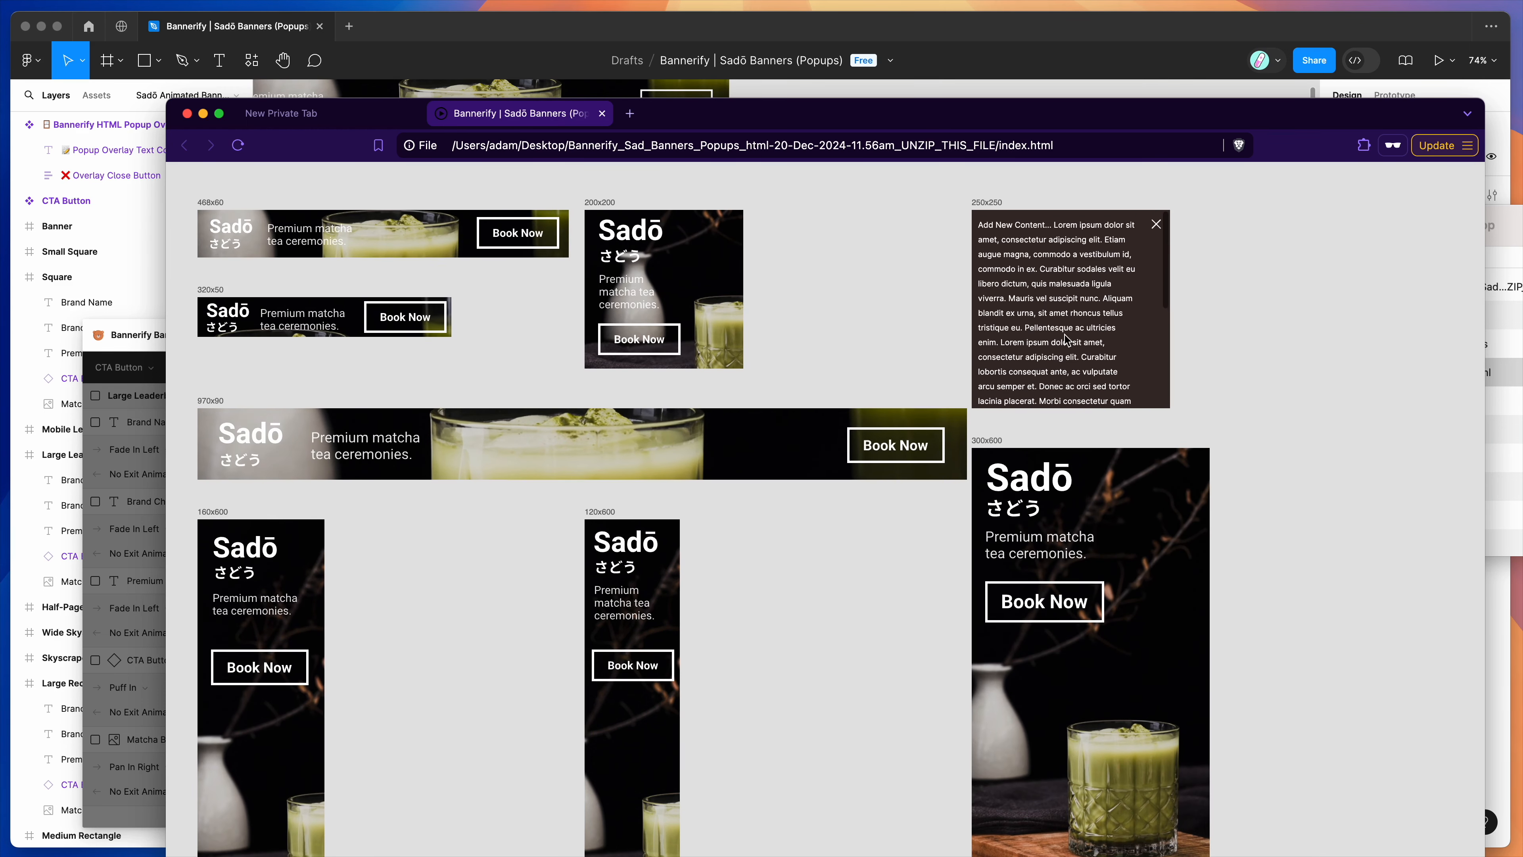
{"action": "left_click_drag", "start_coordinate": [1105, 342], "coordinate": [1040, 296]}
{"action": "left_click", "coordinate": [1040, 297]}
{"action": "scroll", "coordinate": [1040, 296], "scroll_direction": "down", "scroll_amount": 5}
{"action": "scroll", "coordinate": [1040, 296], "scroll_direction": "up", "scroll_amount": 6}
{"action": "scroll", "coordinate": [1040, 295], "scroll_direction": "down", "scroll_amount": 2}
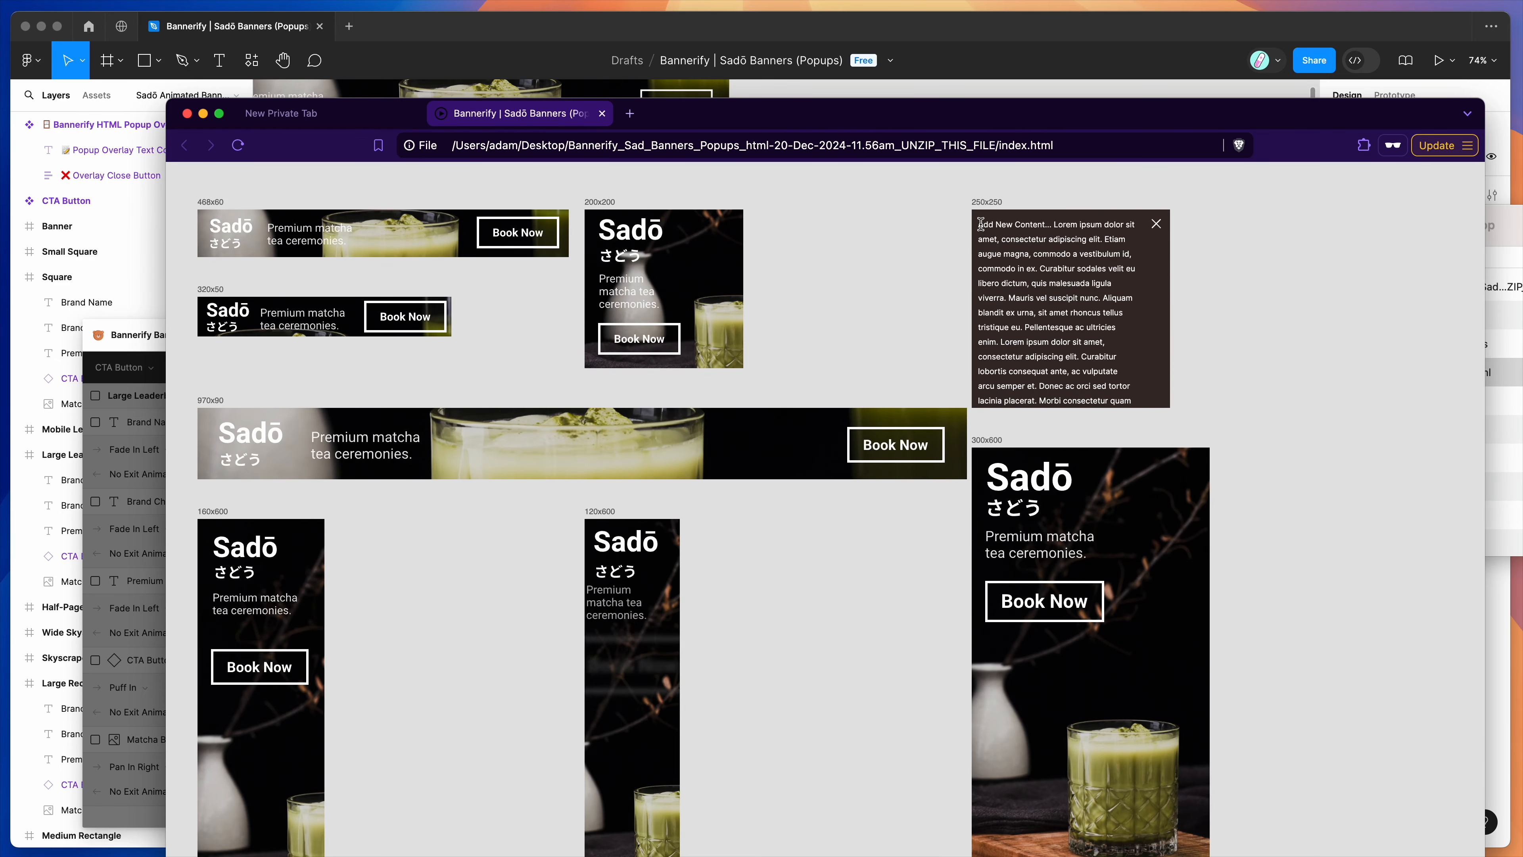
{"action": "left_click", "coordinate": [1156, 225]}
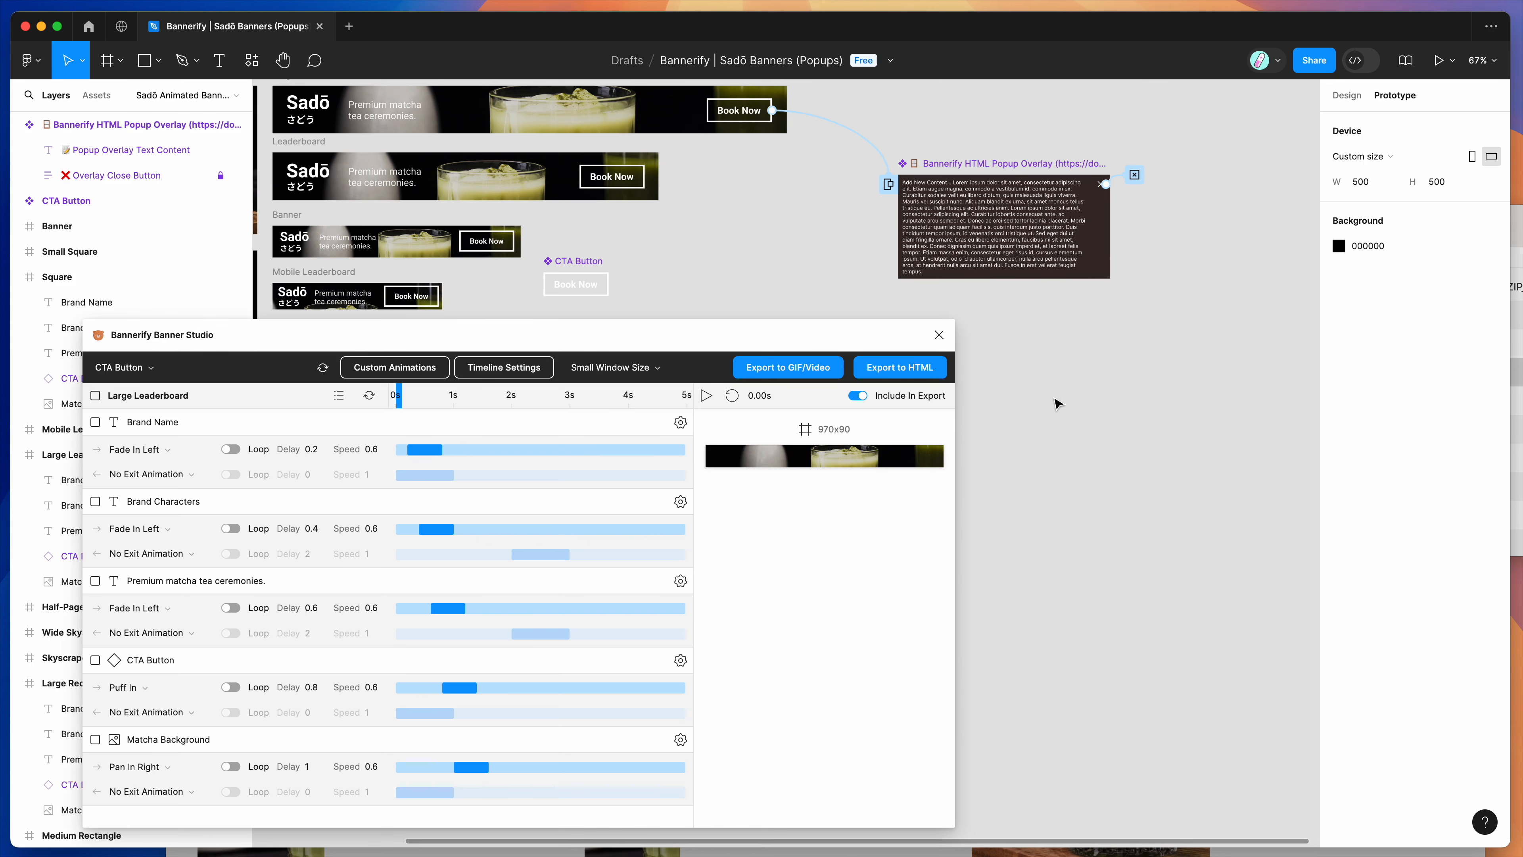
Back in Figma, batch-select all CTA Button layers in Bannerify and set the popup overlay transition to Dissolve
{"action": "scroll", "coordinate": [1058, 402], "scroll_direction": "up", "scroll_amount": 1}
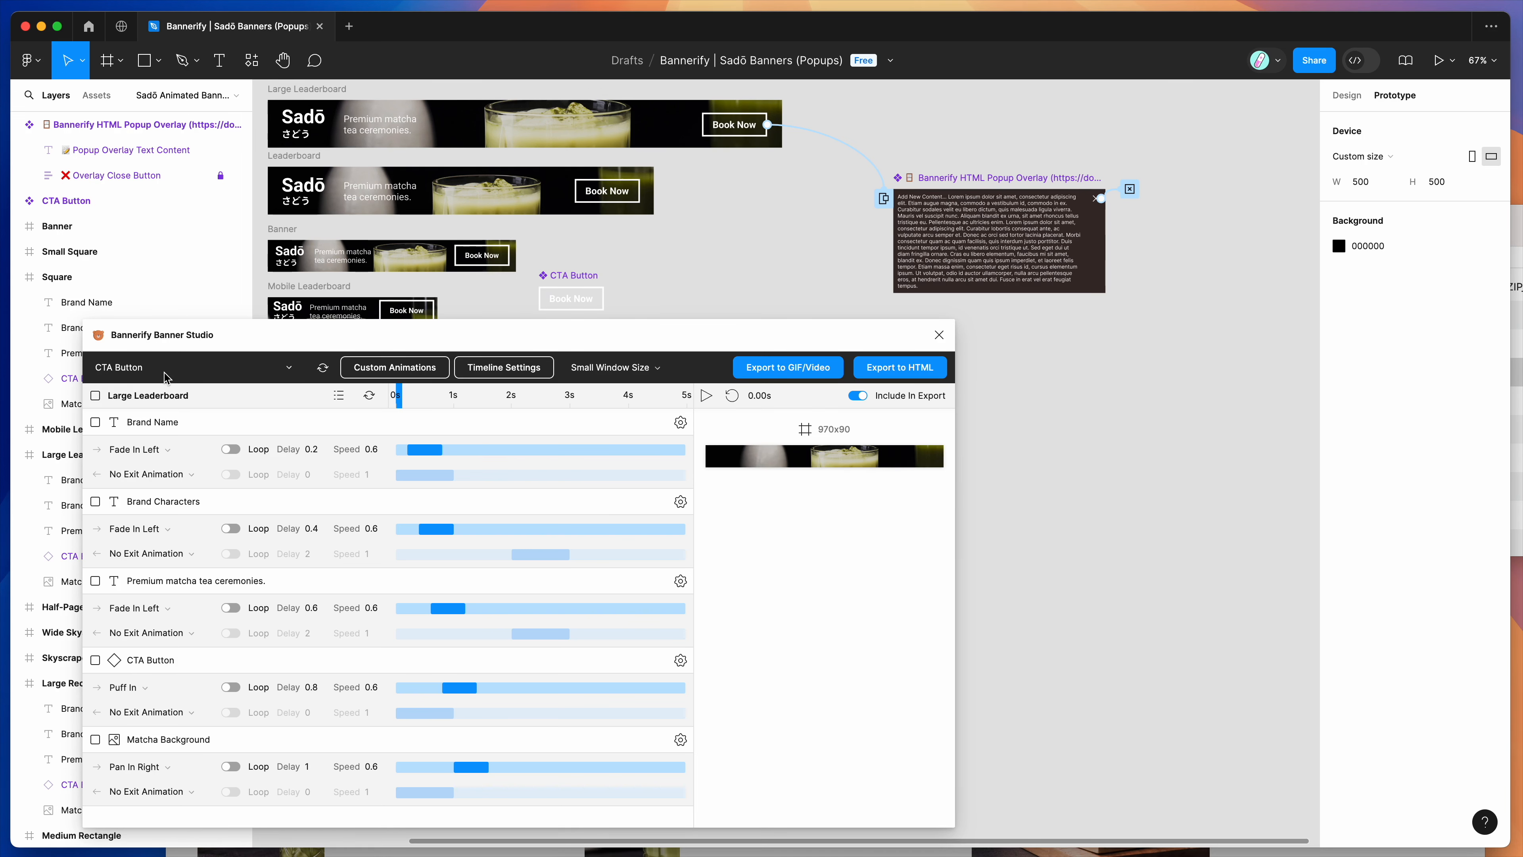
{"action": "left_click", "coordinate": [155, 376]}
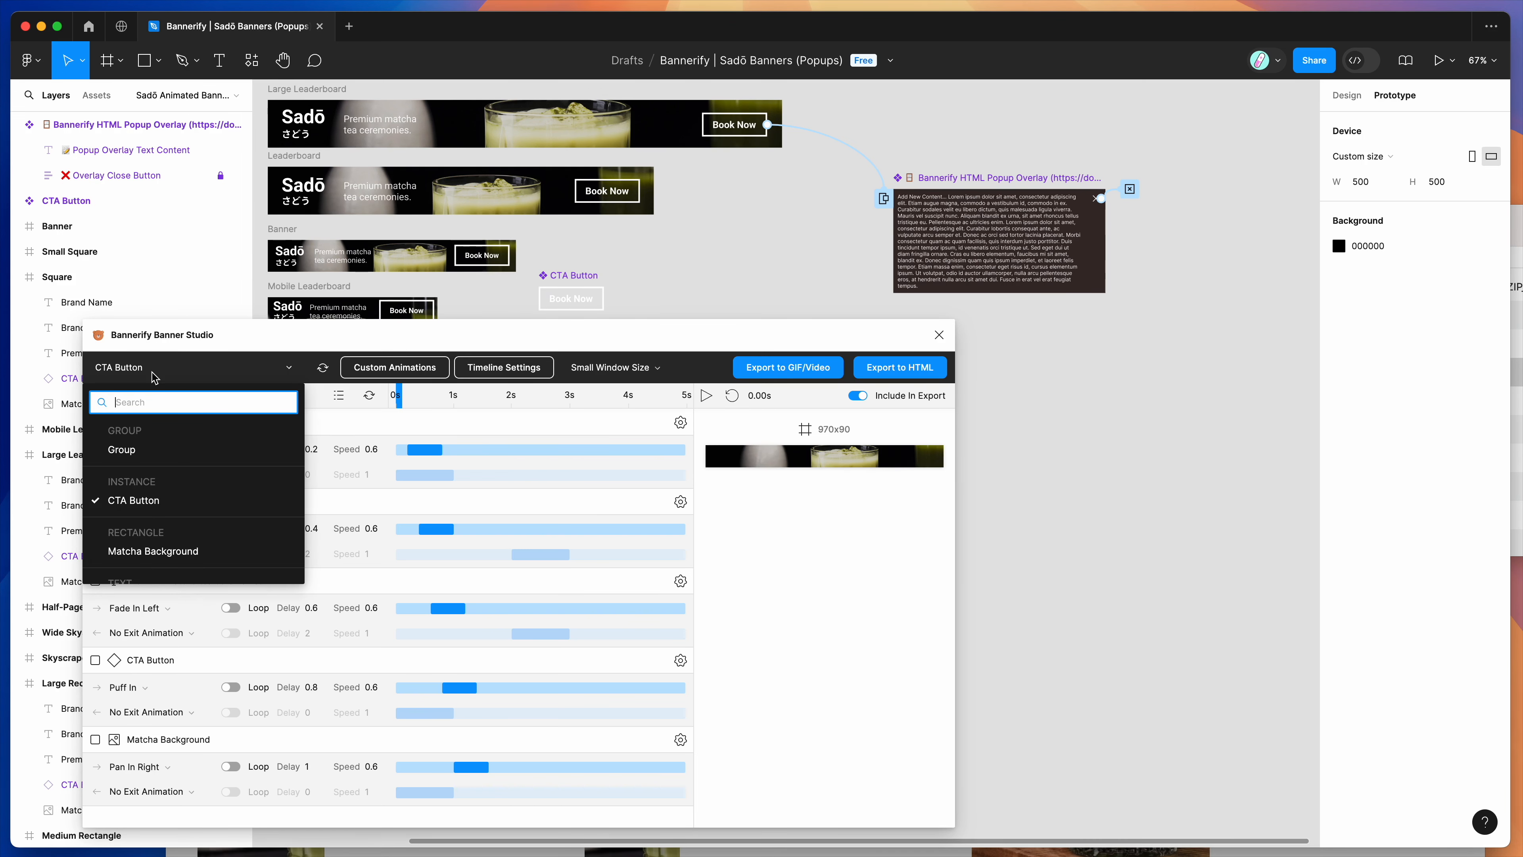
{"action": "left_click", "coordinate": [132, 504]}
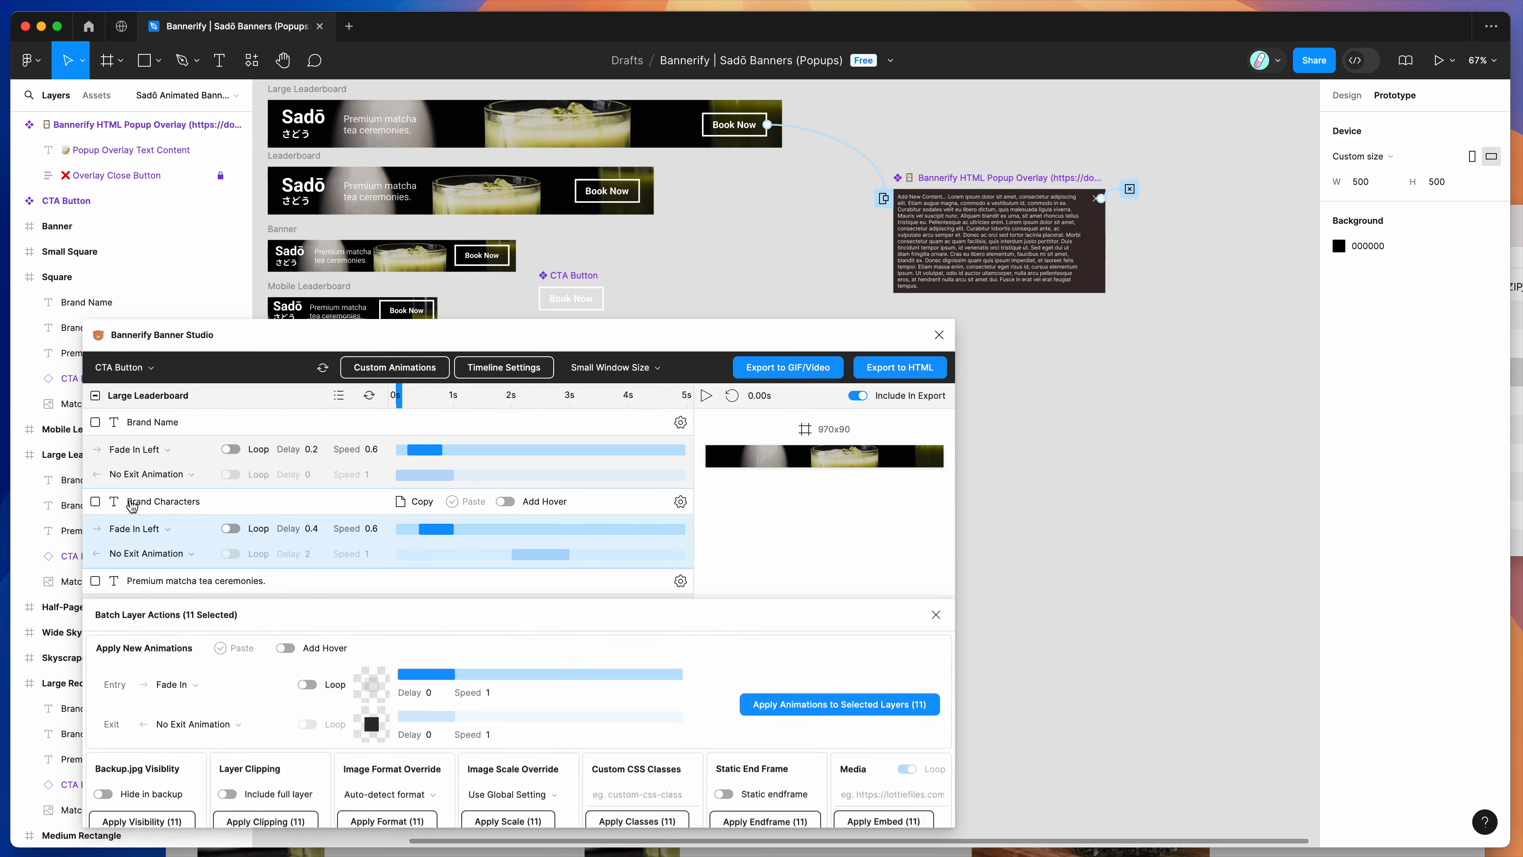
{"action": "left_click", "coordinate": [183, 809]}
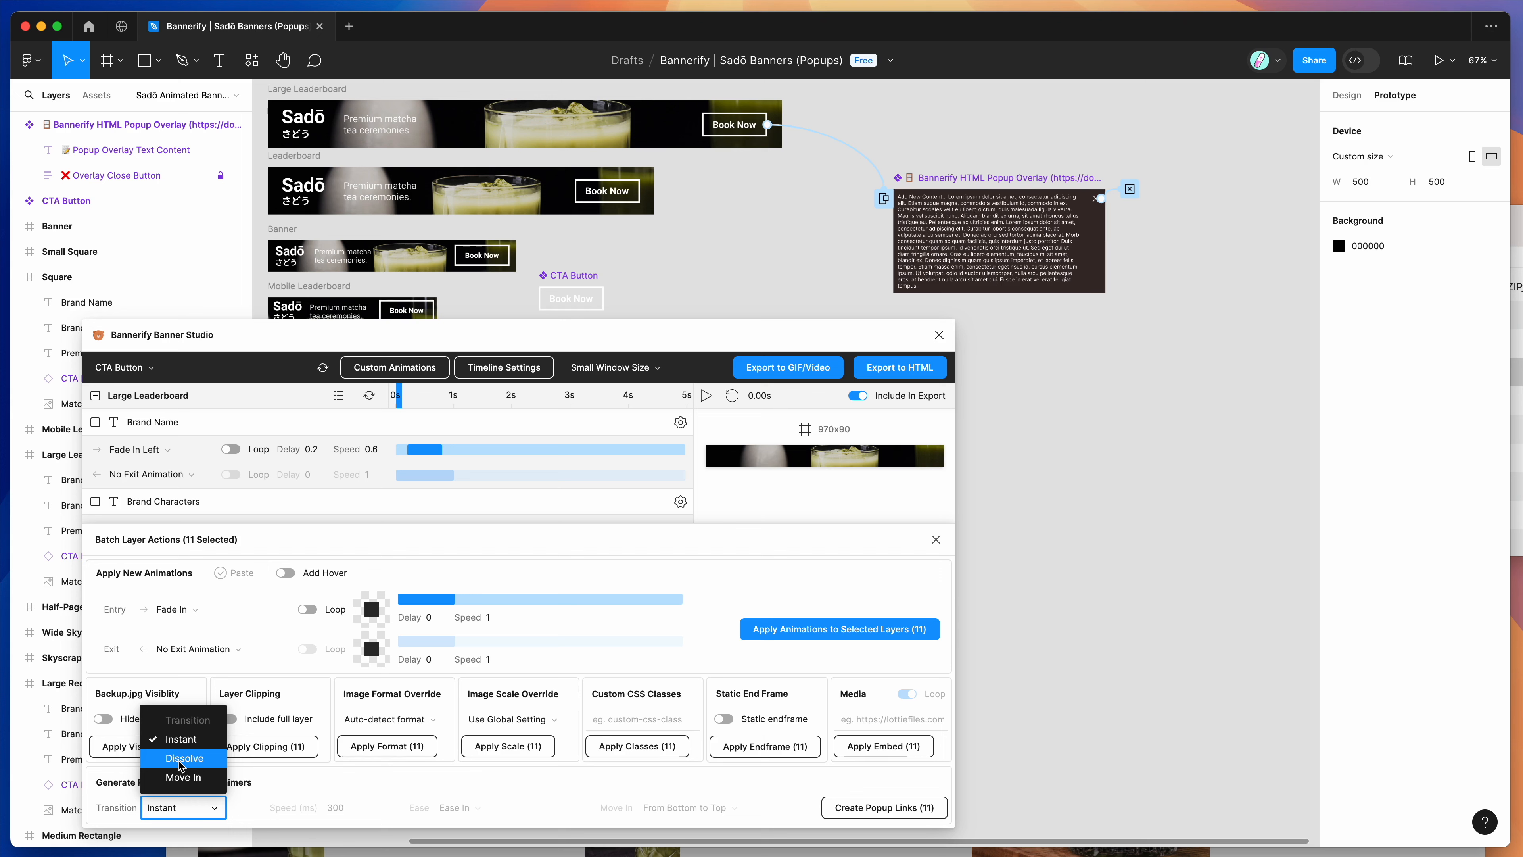
{"action": "left_click", "coordinate": [190, 759]}
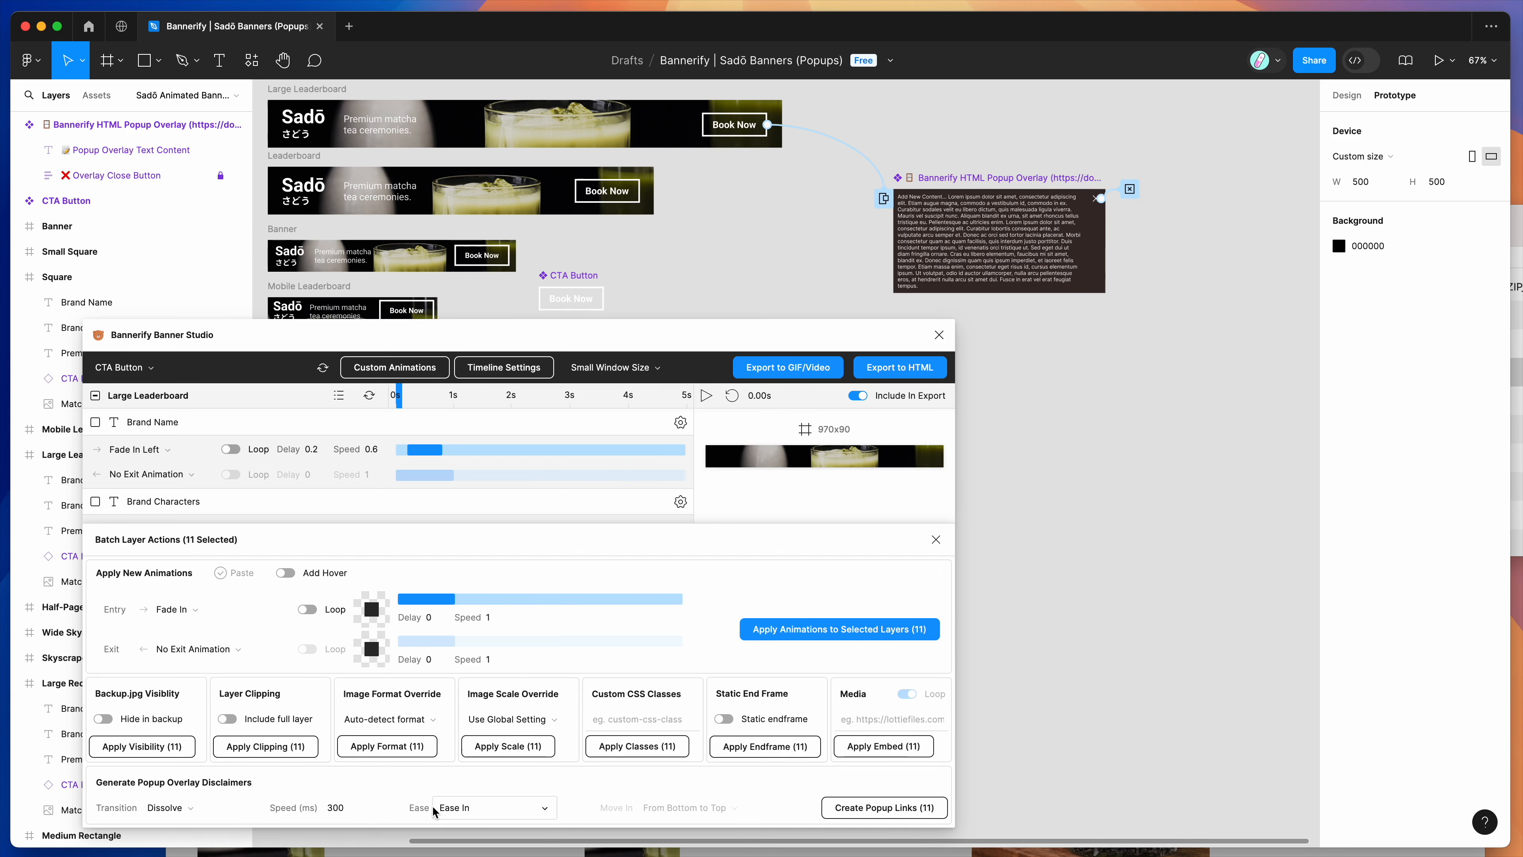
Set the popup transition's ease to Ease In & Out and create the popup links for the selected CTA buttons
{"action": "left_click", "coordinate": [459, 807]}
{"action": "left_click", "coordinate": [511, 758]}
{"action": "left_click", "coordinate": [174, 806]}
{"action": "left_click", "coordinate": [655, 803]}
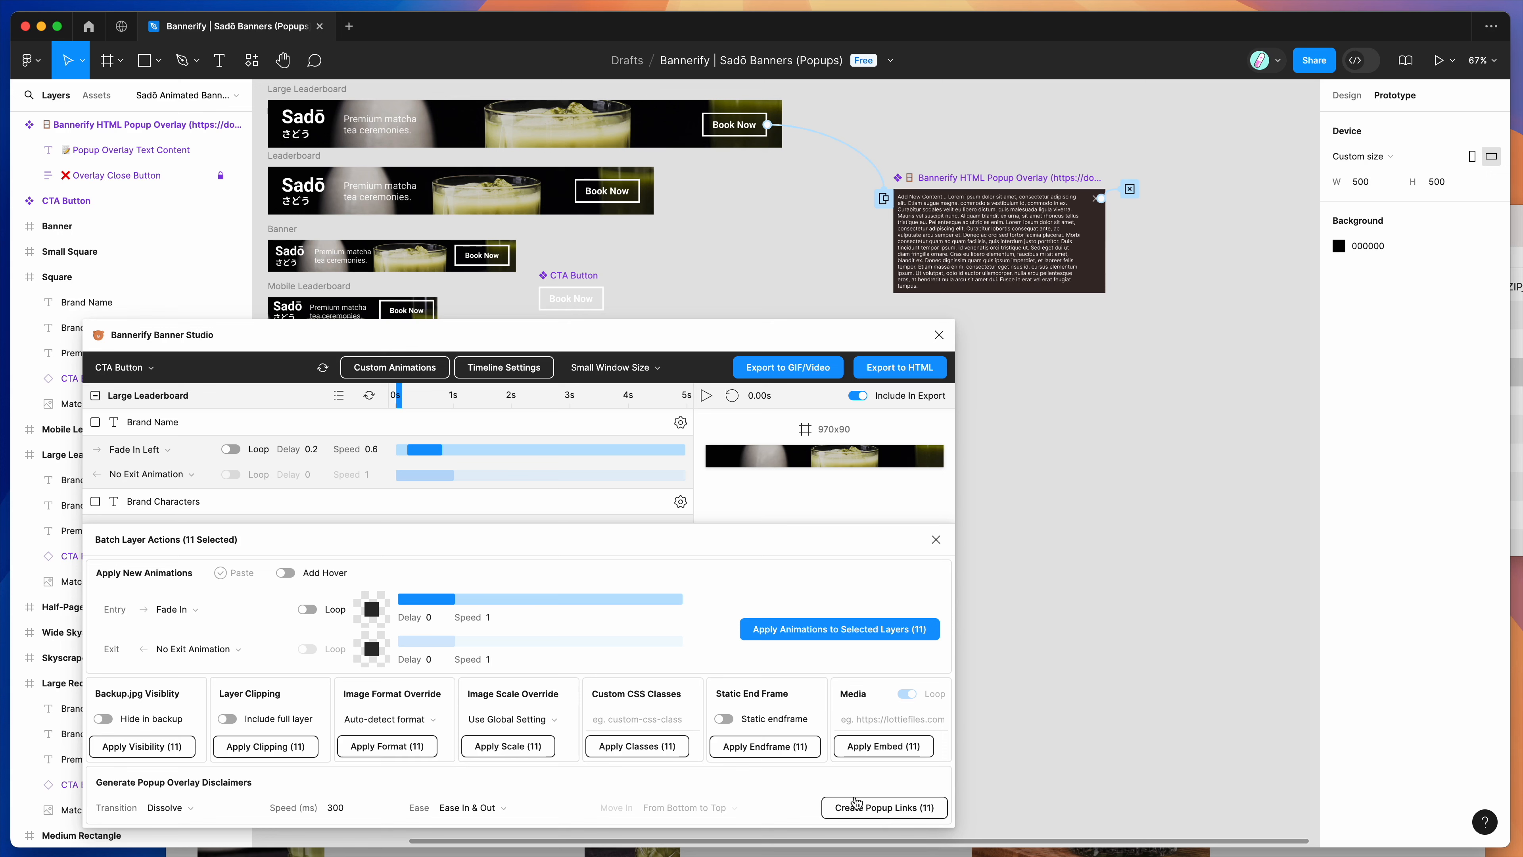
{"action": "left_click", "coordinate": [871, 809]}
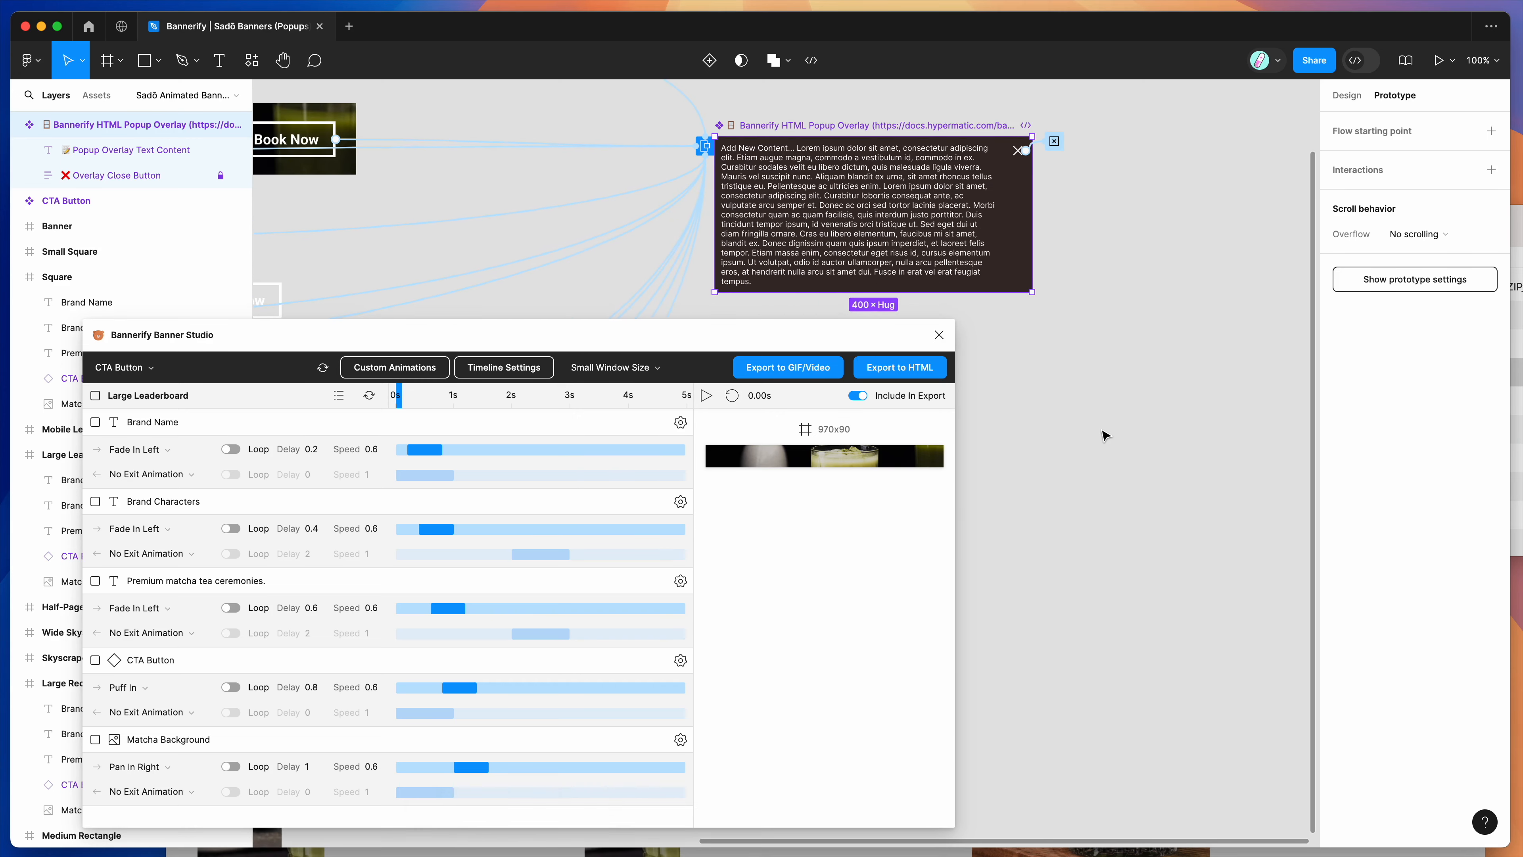
{"action": "scroll", "coordinate": [881, 134], "scroll_direction": "down", "scroll_amount": 3}
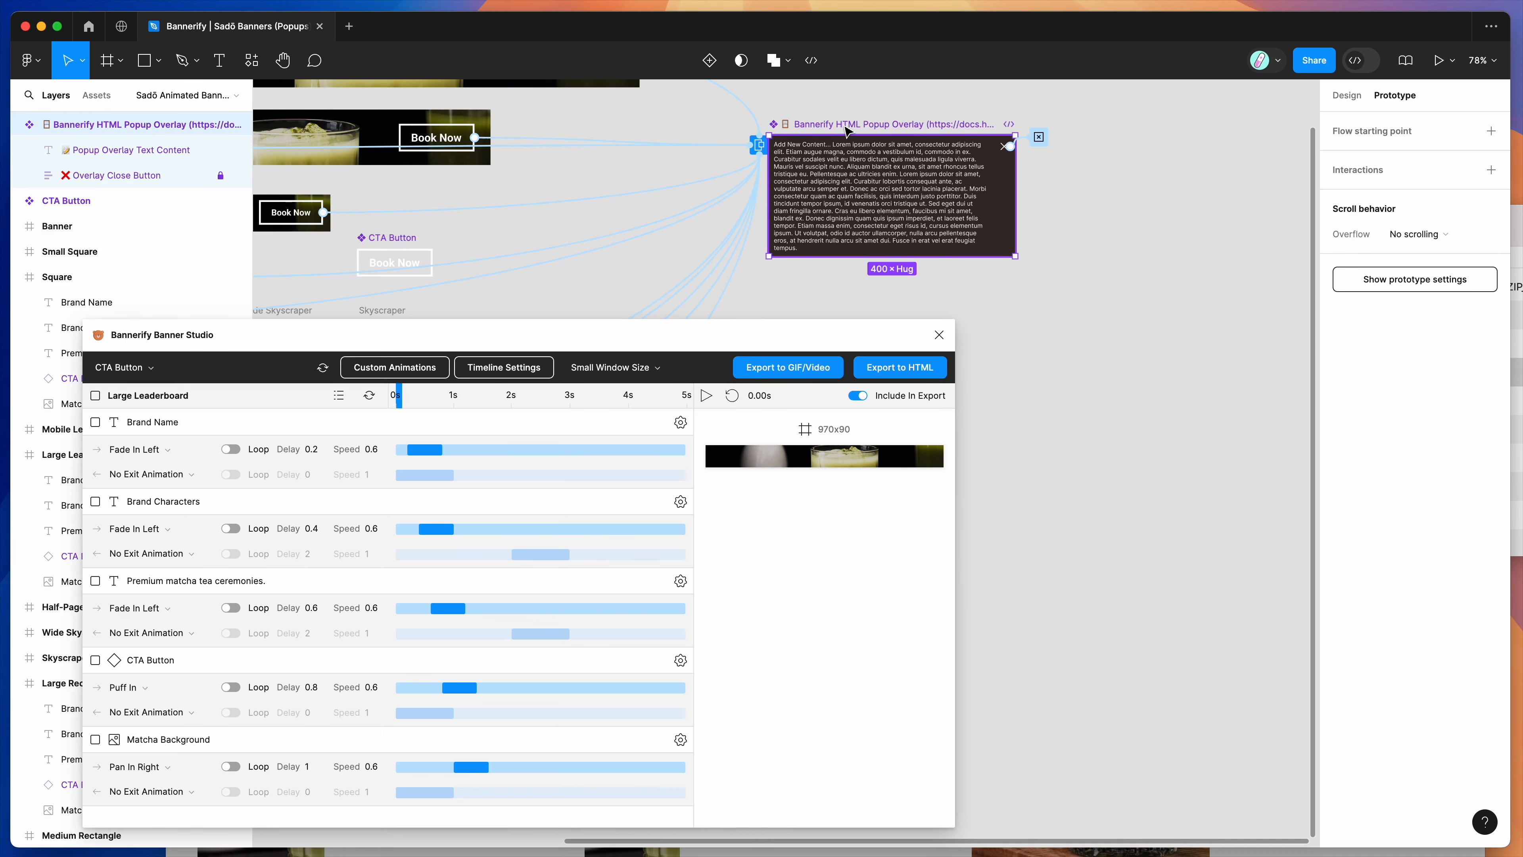
Open the click interaction details of the Large Leaderboard banner's CTA Button to inspect its link to the popup overlay
{"action": "scroll", "coordinate": [846, 129], "scroll_direction": "down", "scroll_amount": 4}
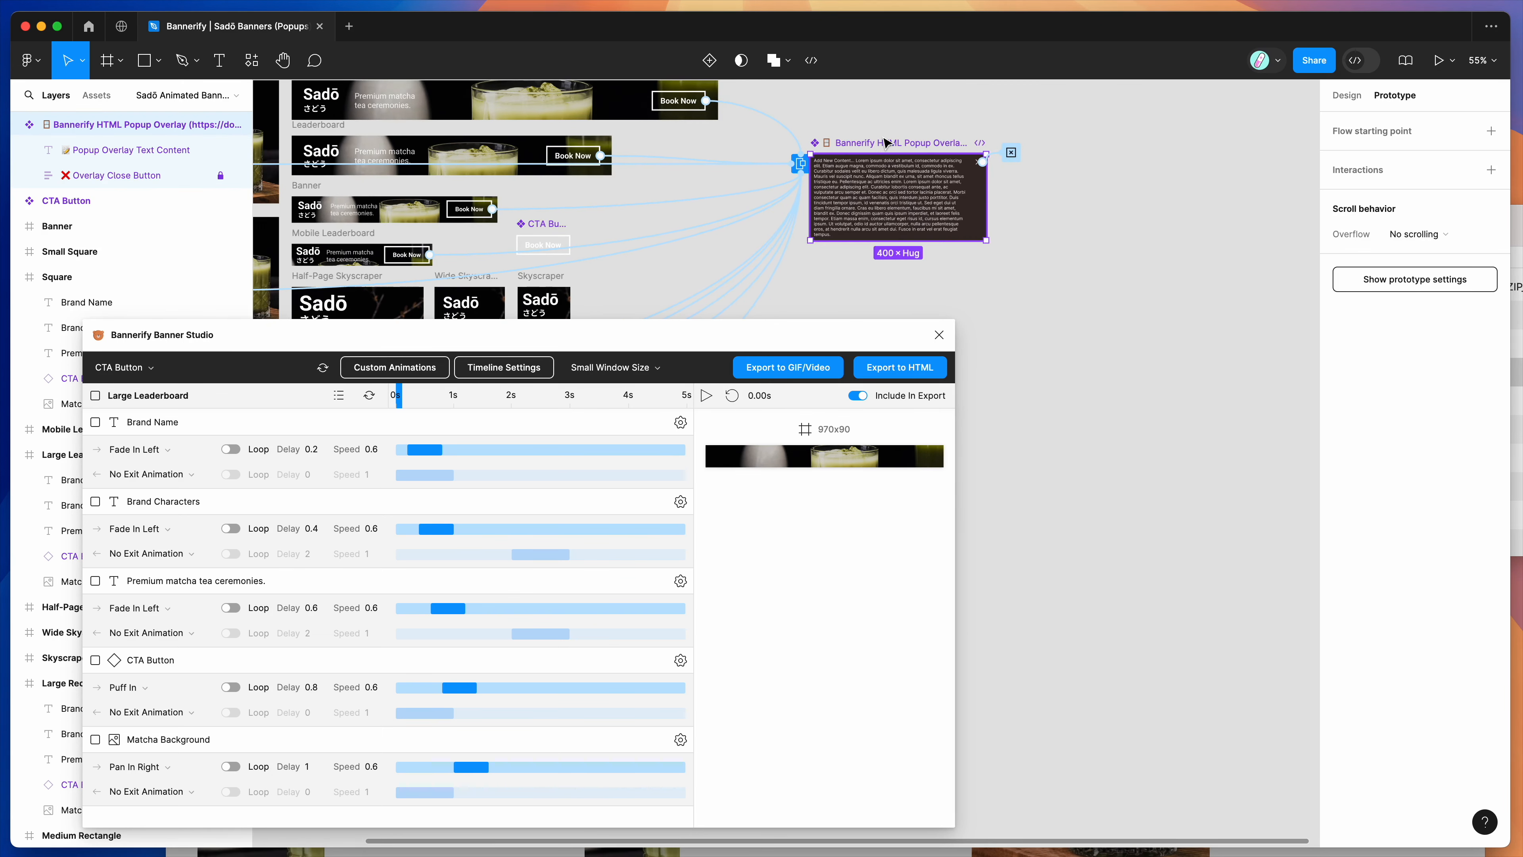
{"action": "scroll", "coordinate": [886, 142], "scroll_direction": "up", "scroll_amount": 3}
{"action": "scroll", "coordinate": [839, 168], "scroll_direction": "down", "scroll_amount": 2}
{"action": "scroll", "coordinate": [796, 189], "scroll_direction": "up", "scroll_amount": 2}
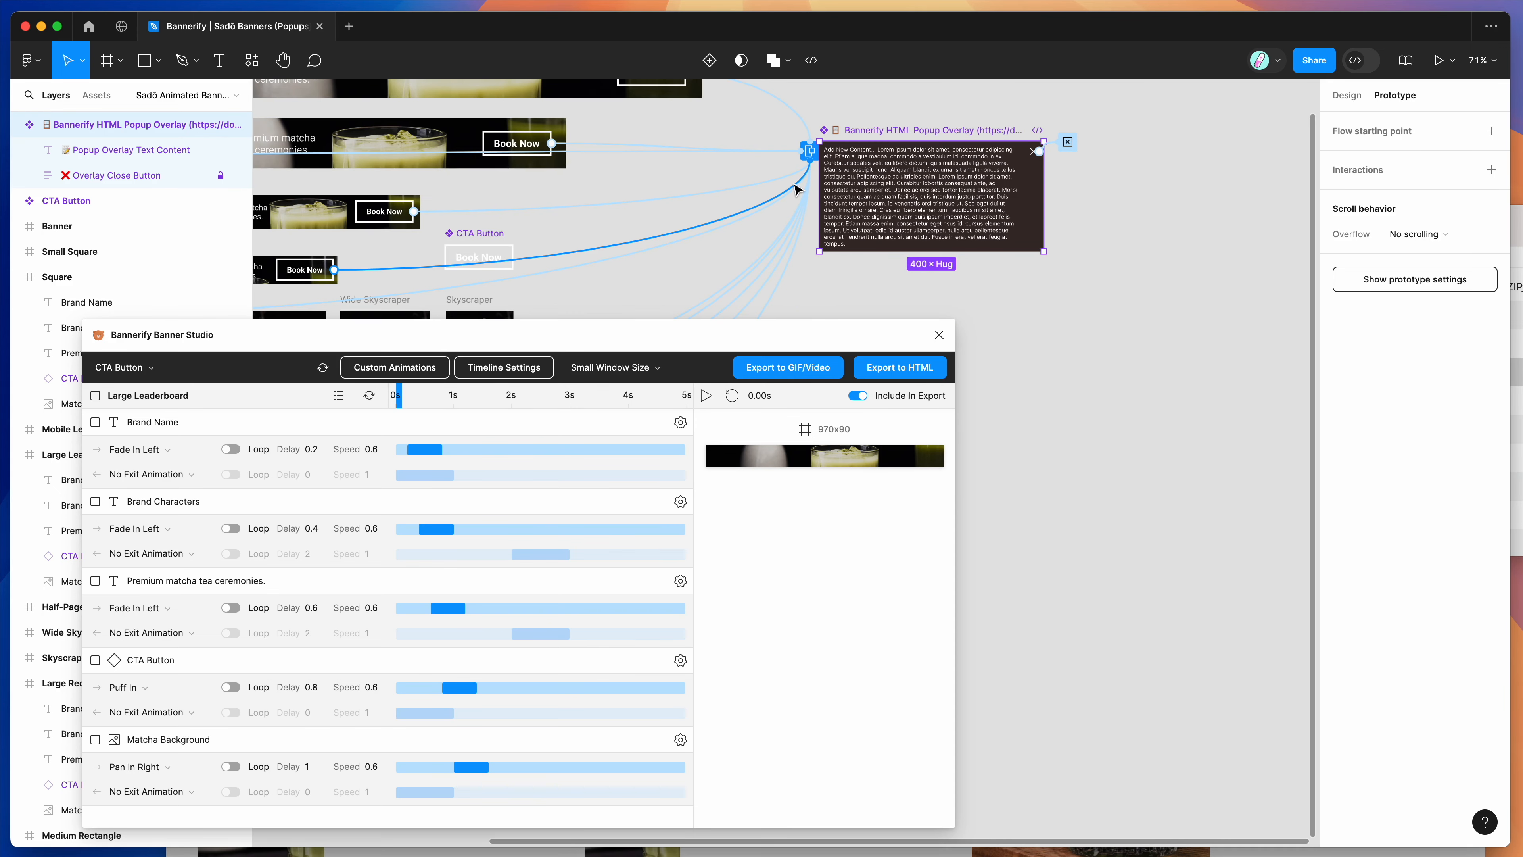
{"action": "scroll", "coordinate": [795, 189], "scroll_direction": "down", "scroll_amount": 2}
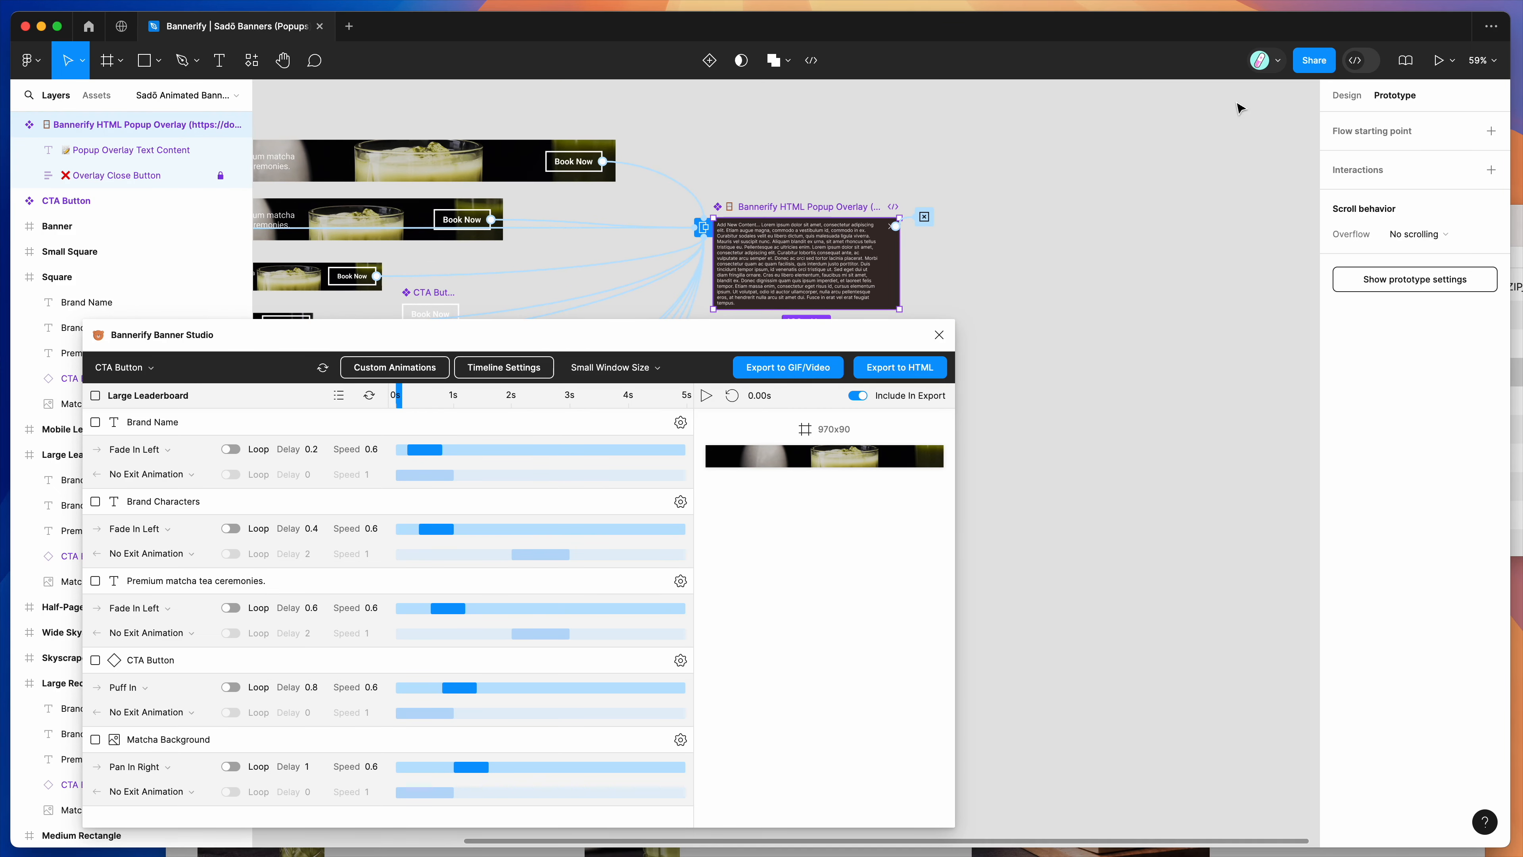
{"action": "left_click", "coordinate": [574, 161]}
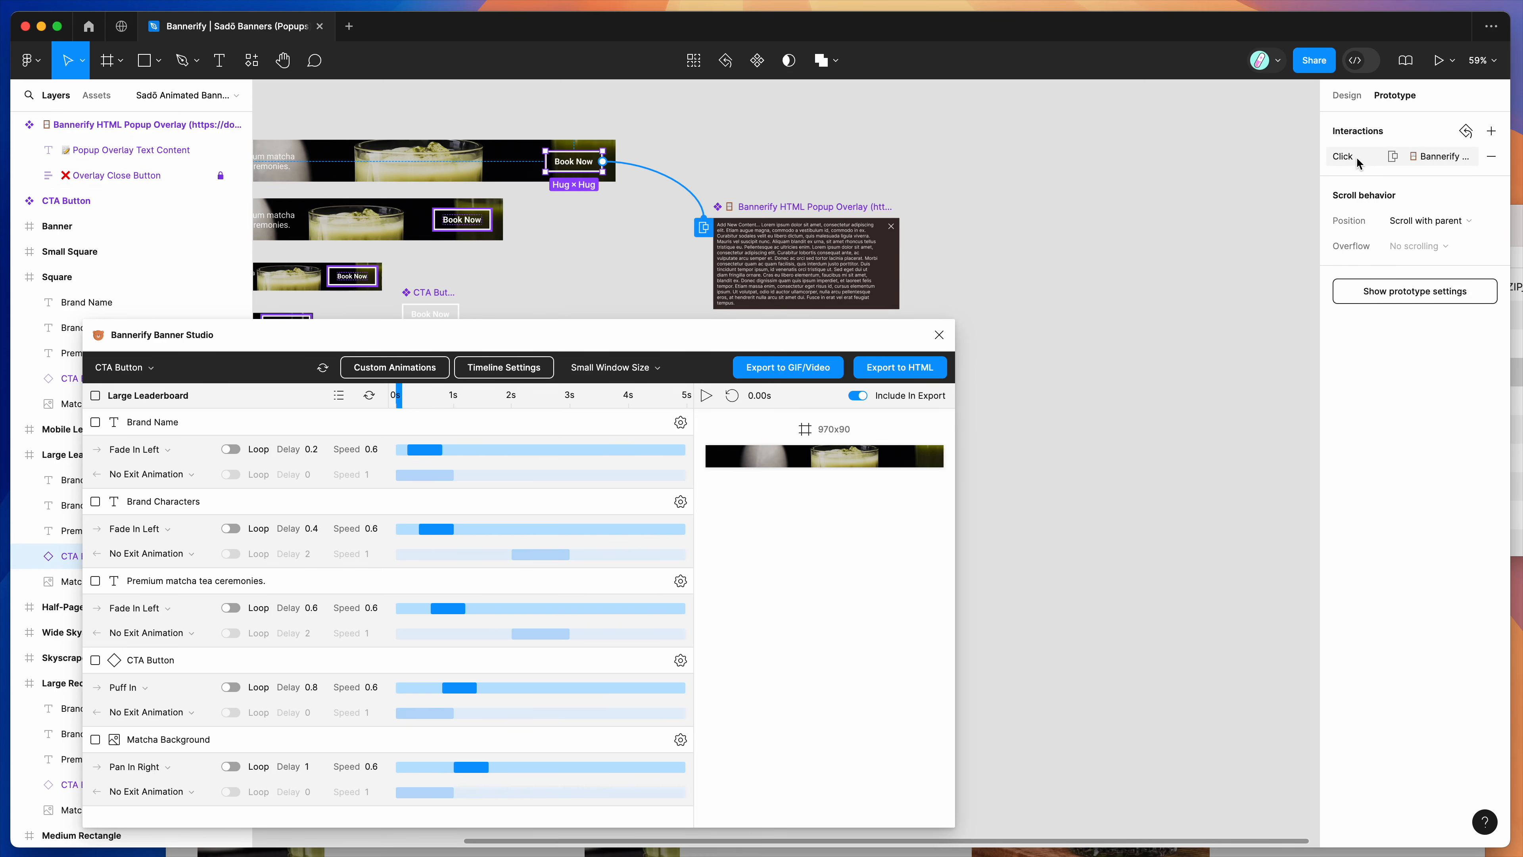
{"action": "left_click", "coordinate": [1357, 156]}
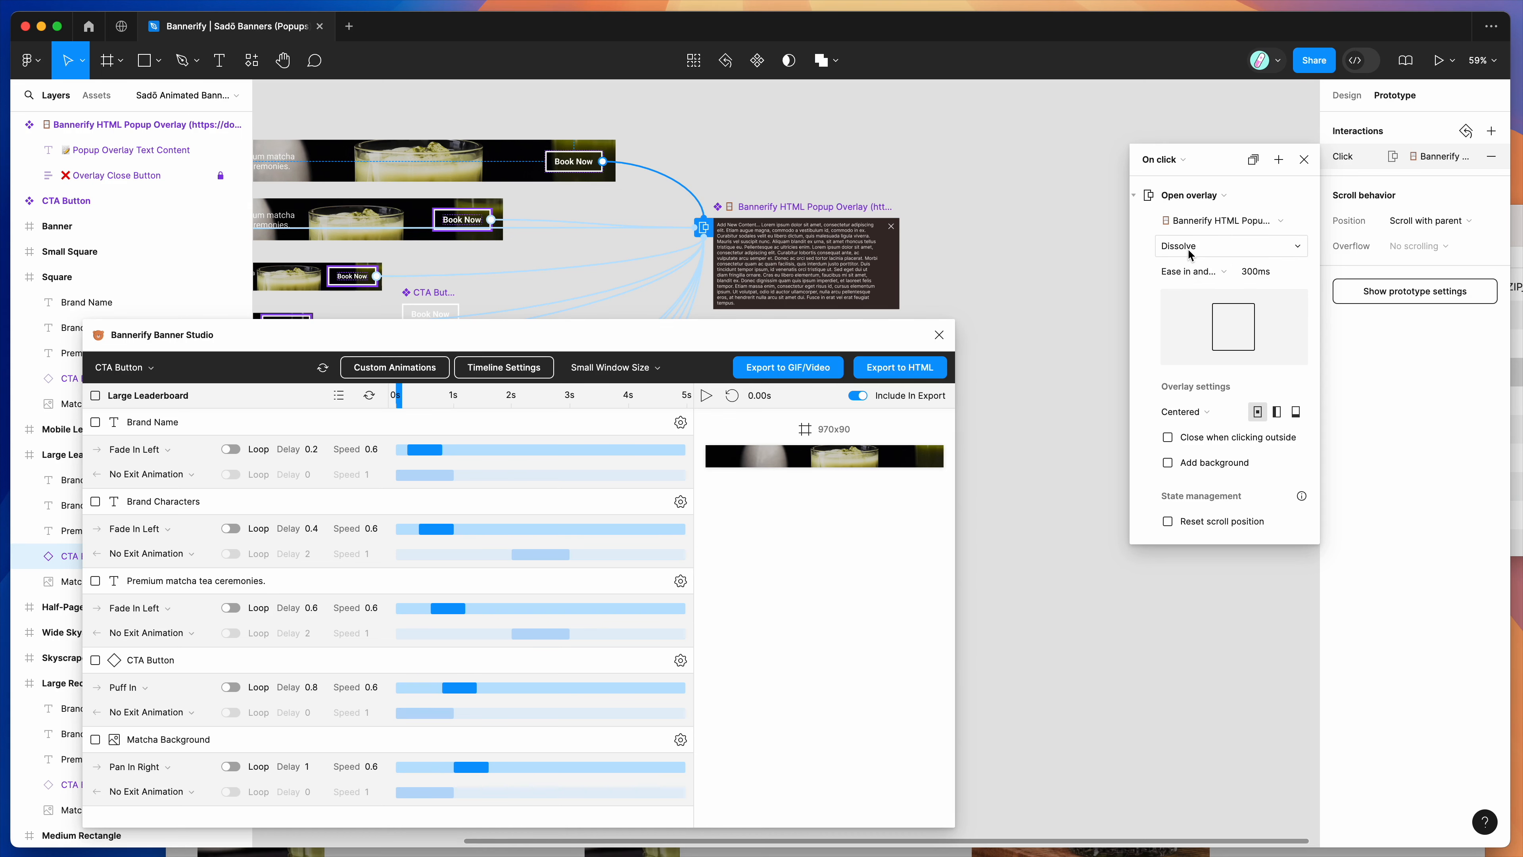
Review the transition and easing options of the CTA Button's overlay interaction, leaving Dissolve and Ease in and out selected
{"action": "left_click", "coordinate": [1190, 246]}
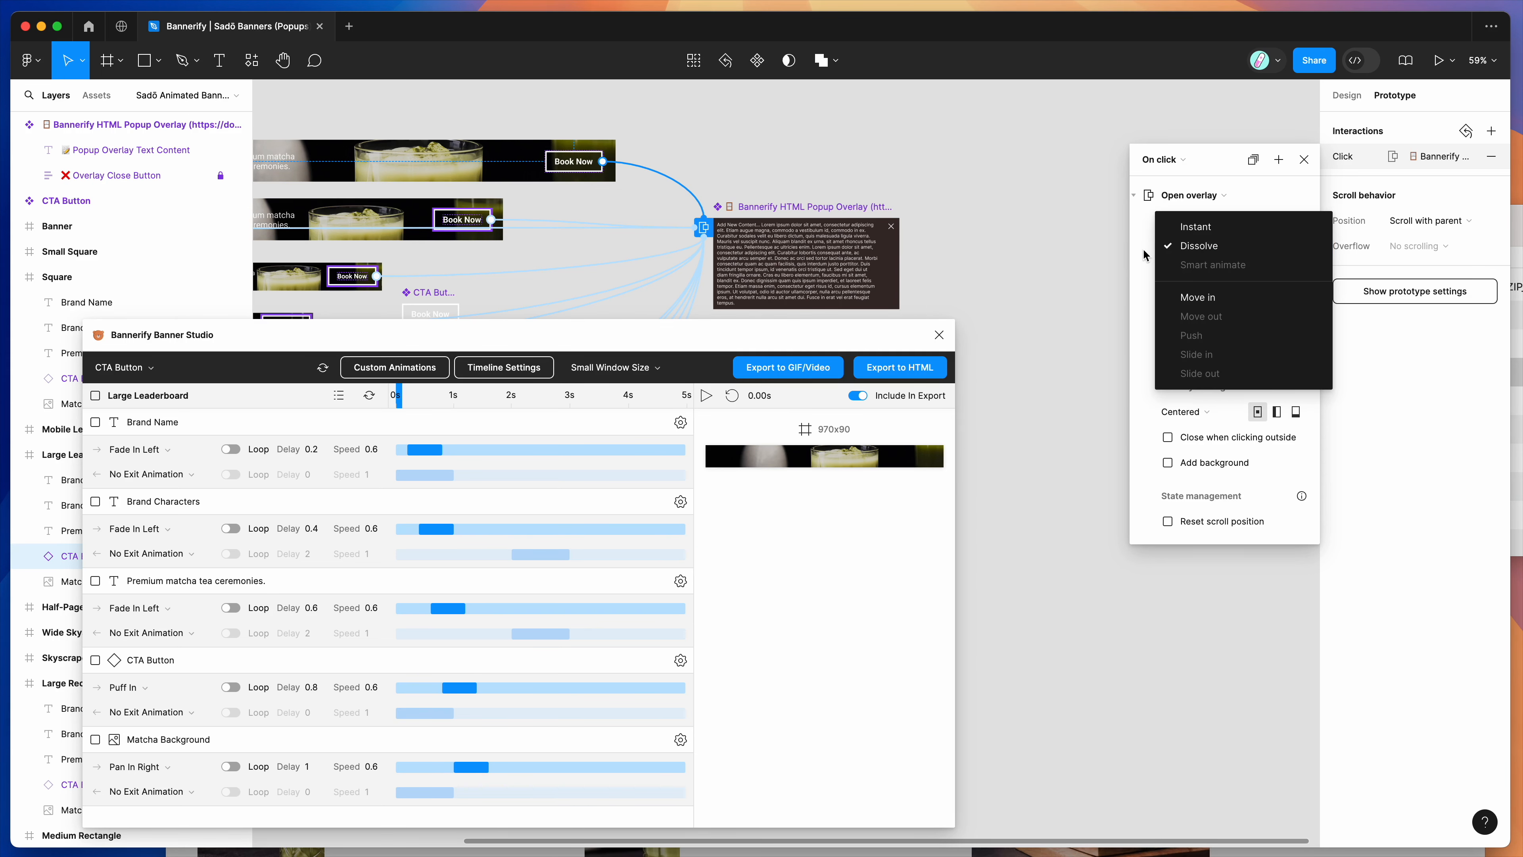
{"action": "left_click", "coordinate": [1144, 255]}
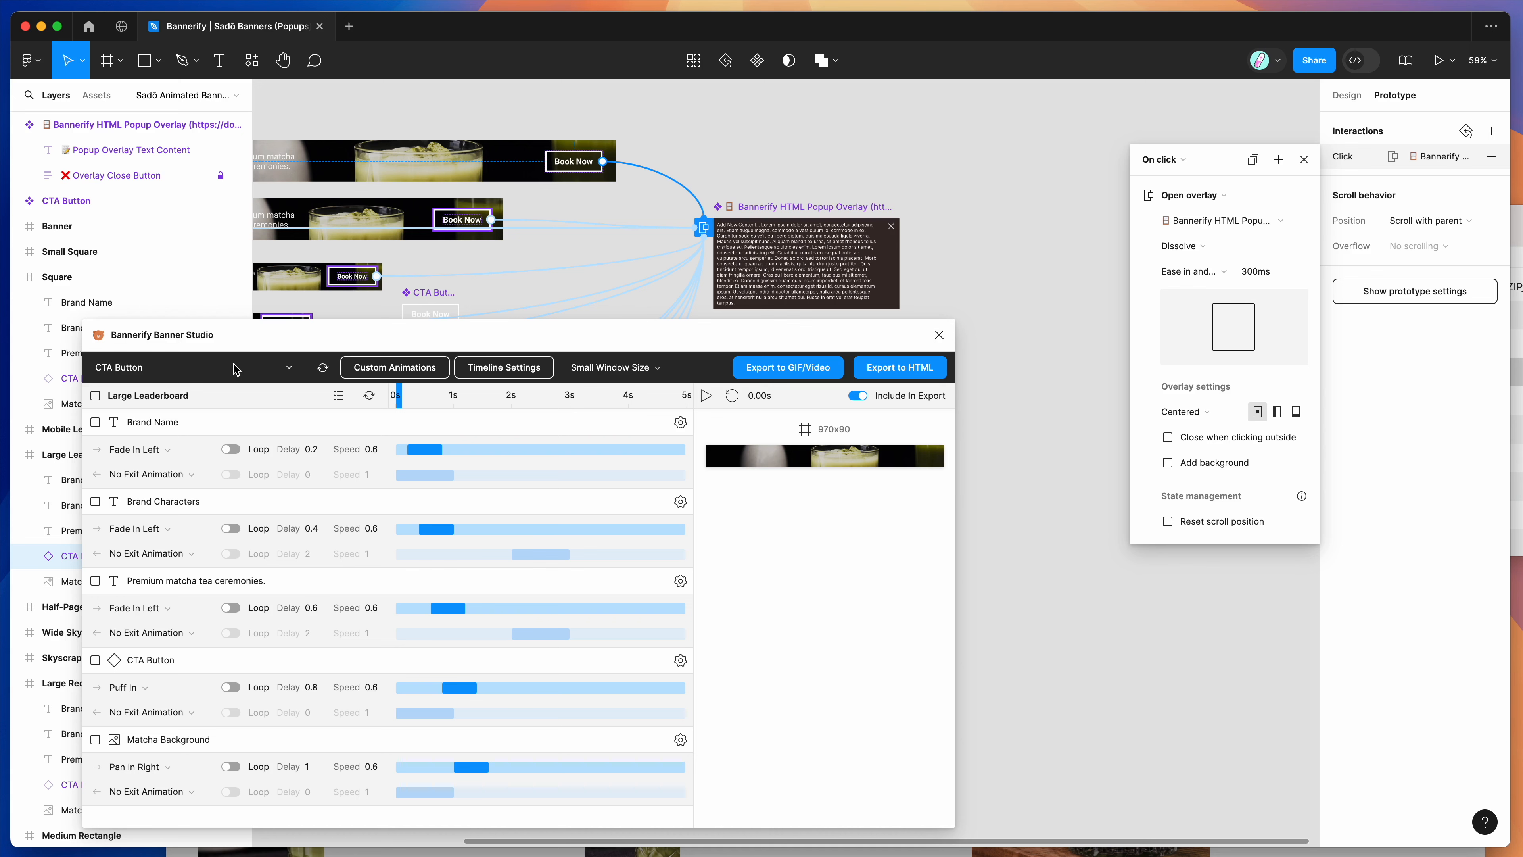
{"action": "left_click", "coordinate": [1190, 275]}
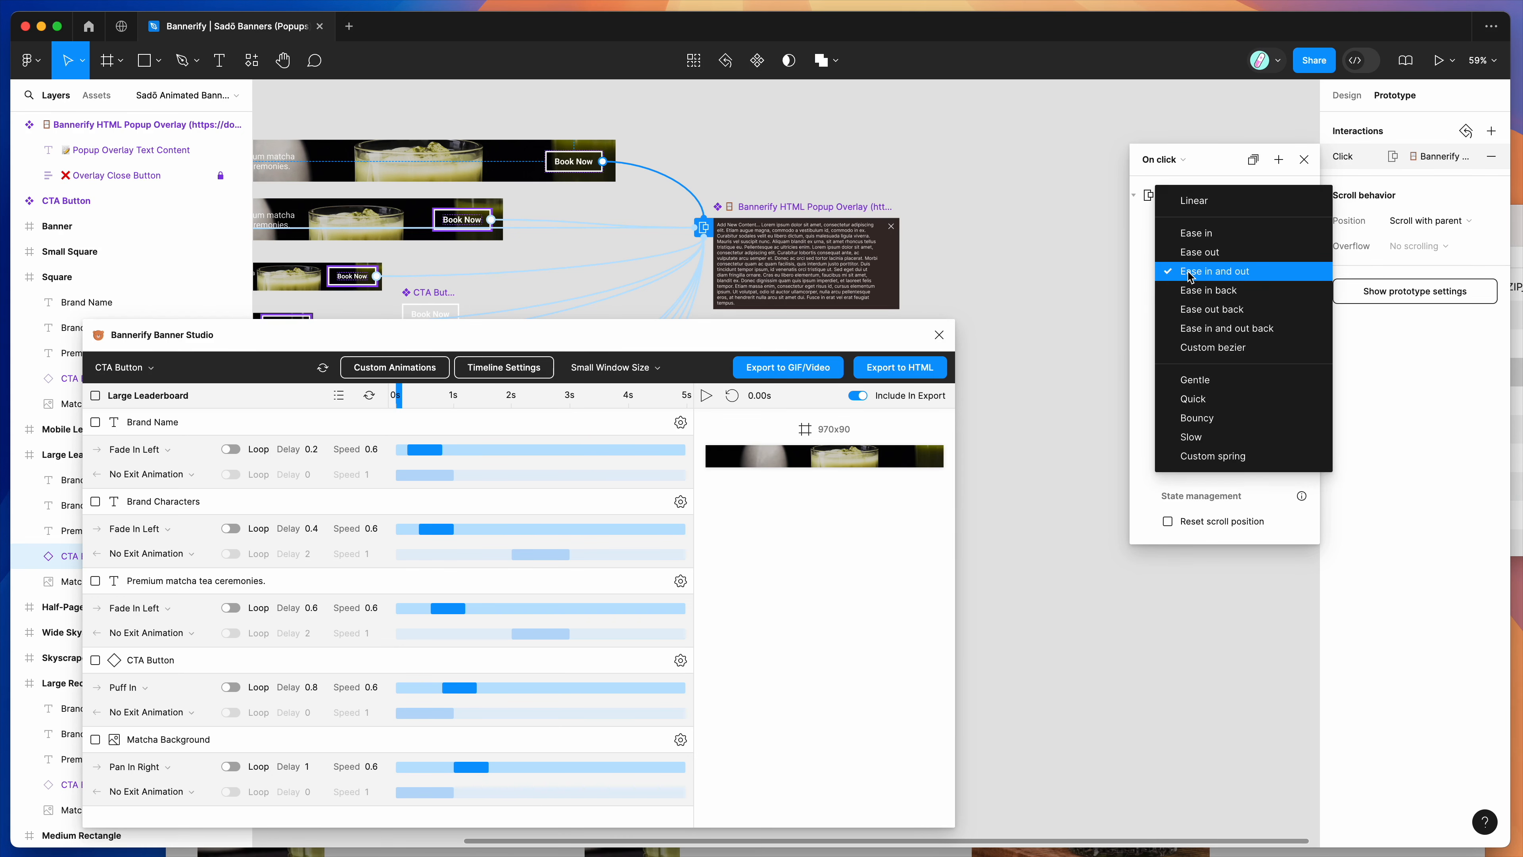
{"action": "left_click", "coordinate": [1144, 280]}
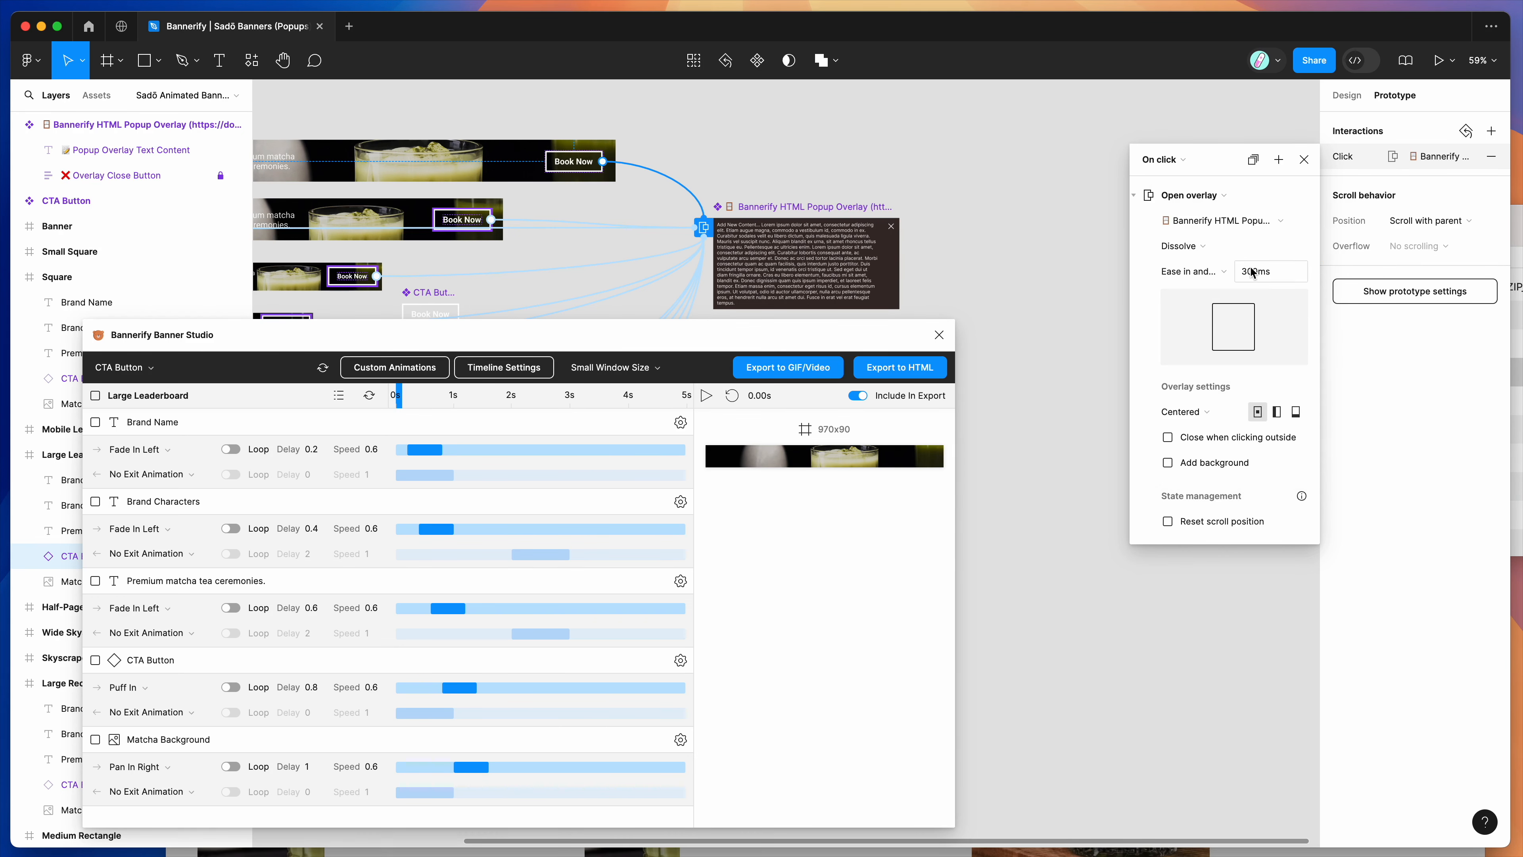
Export the 11 banners to HTML from Bannerify and save the .zip file to the Desktop
{"action": "left_click", "coordinate": [892, 370]}
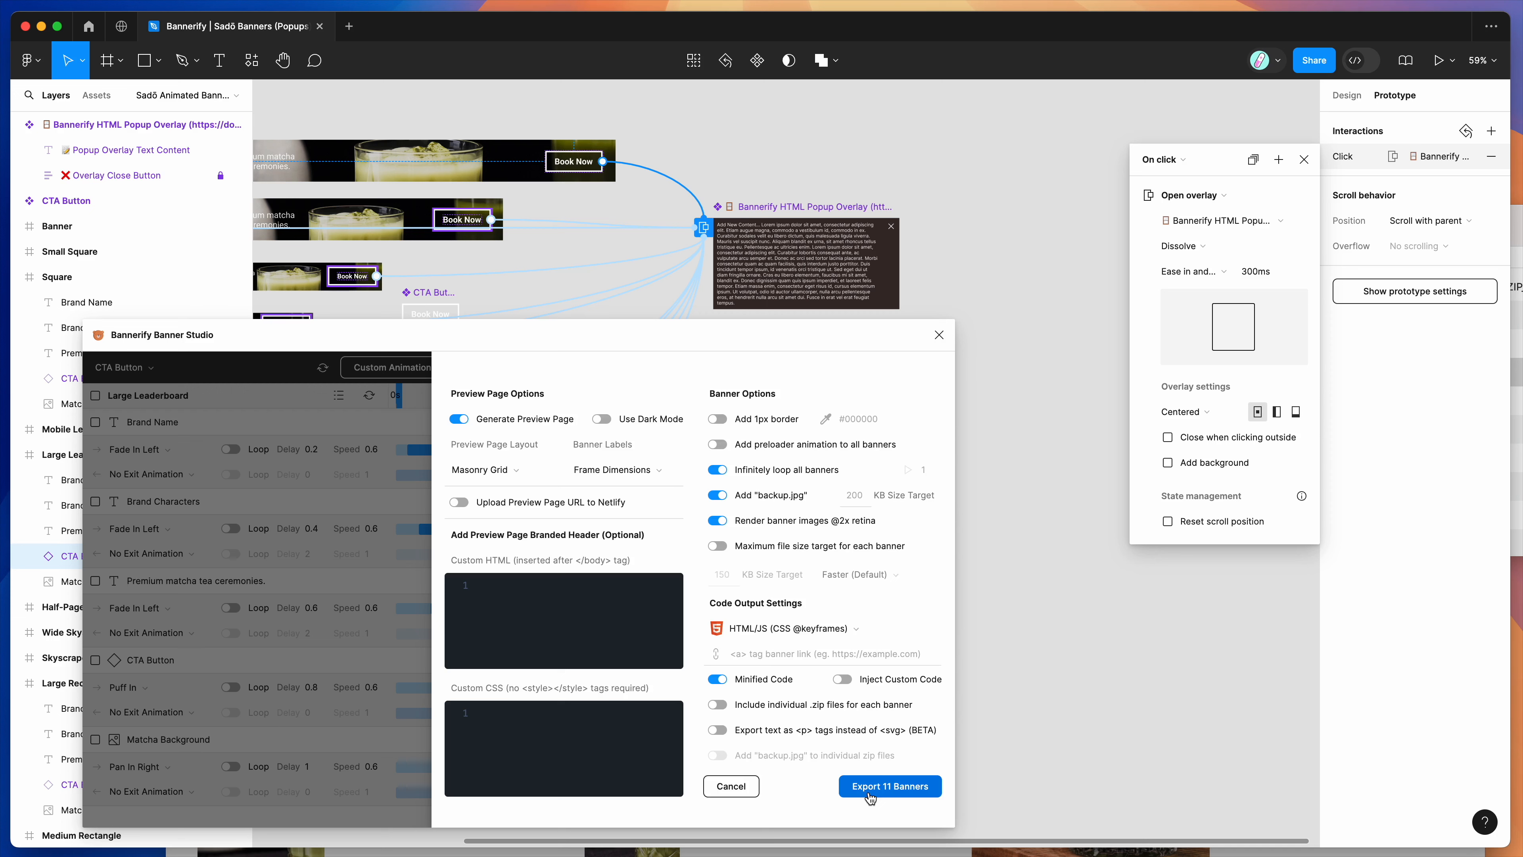
{"action": "left_click", "coordinate": [869, 795]}
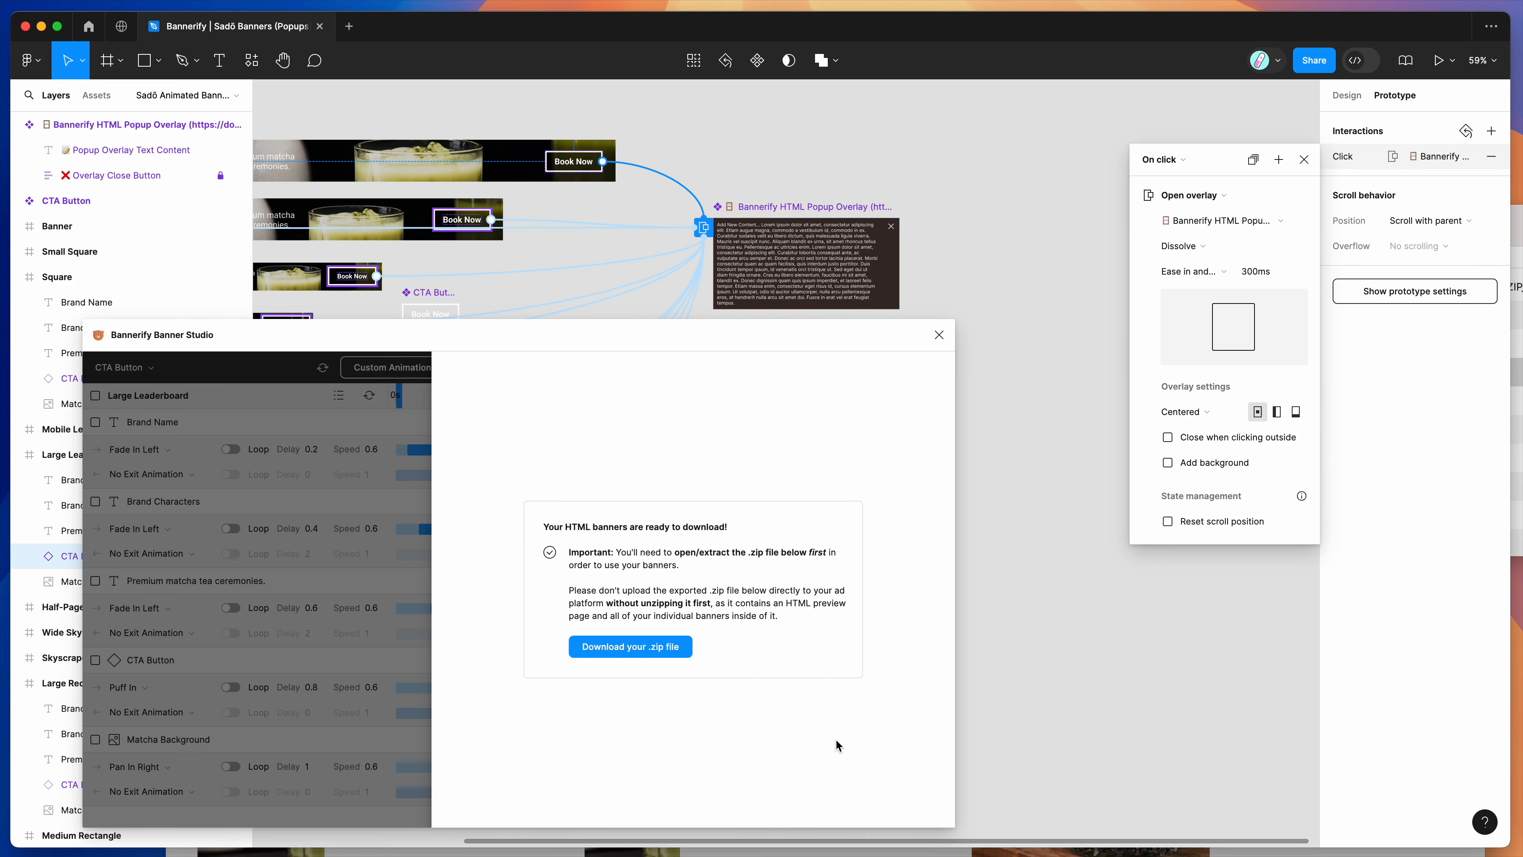
{"action": "left_click", "coordinate": [584, 648]}
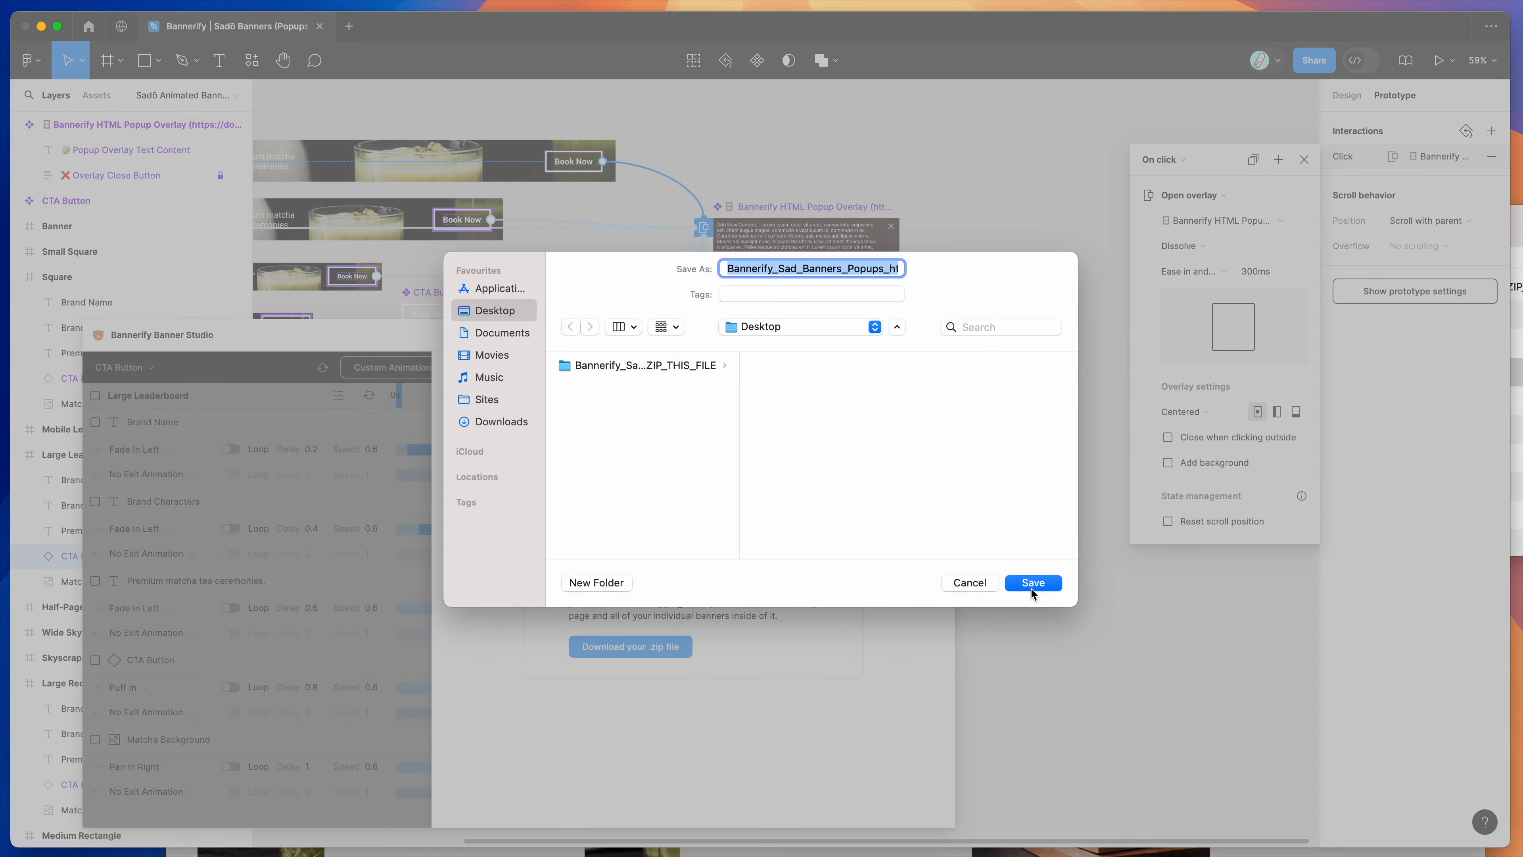
{"action": "left_click", "coordinate": [1032, 570]}
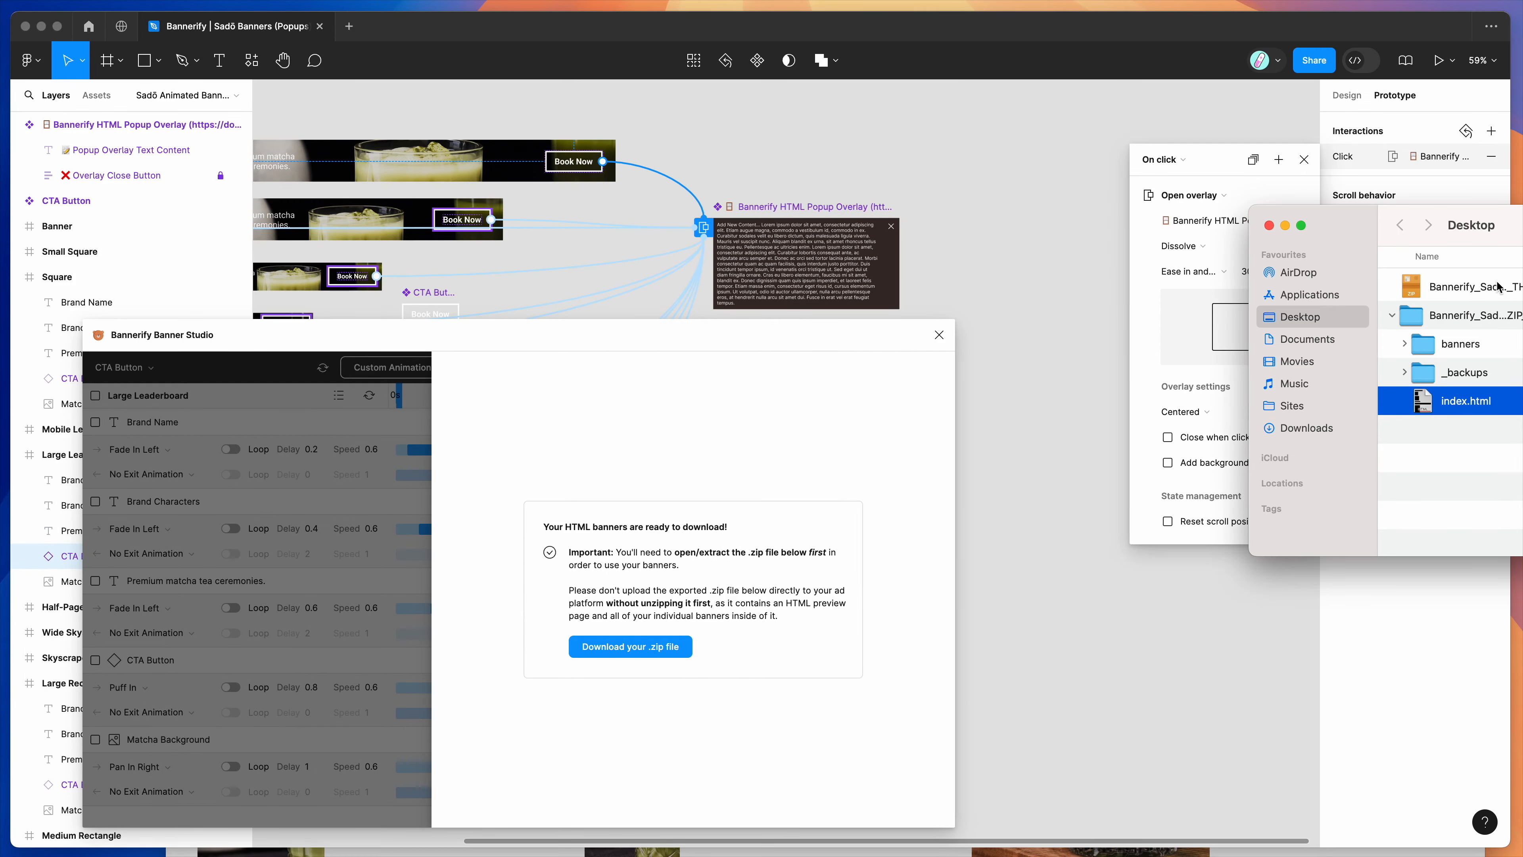
Unzip the new banner export on the Desktop and open its index.html preview in the browser
{"action": "double_click", "coordinate": [1444, 282]}
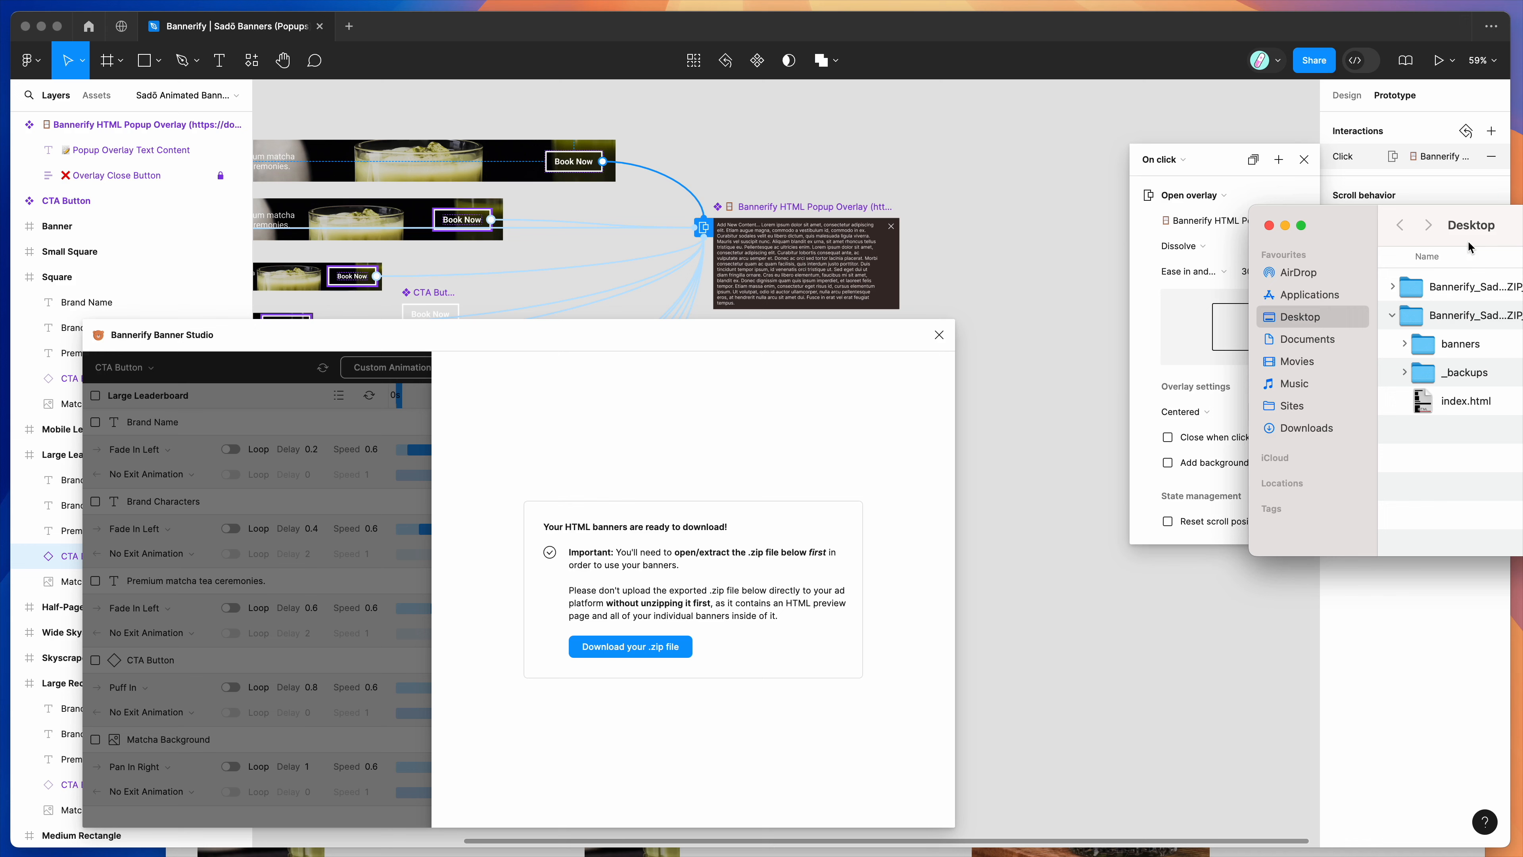
{"action": "left_click", "coordinate": [1393, 286]}
{"action": "left_click", "coordinate": [1442, 373]}
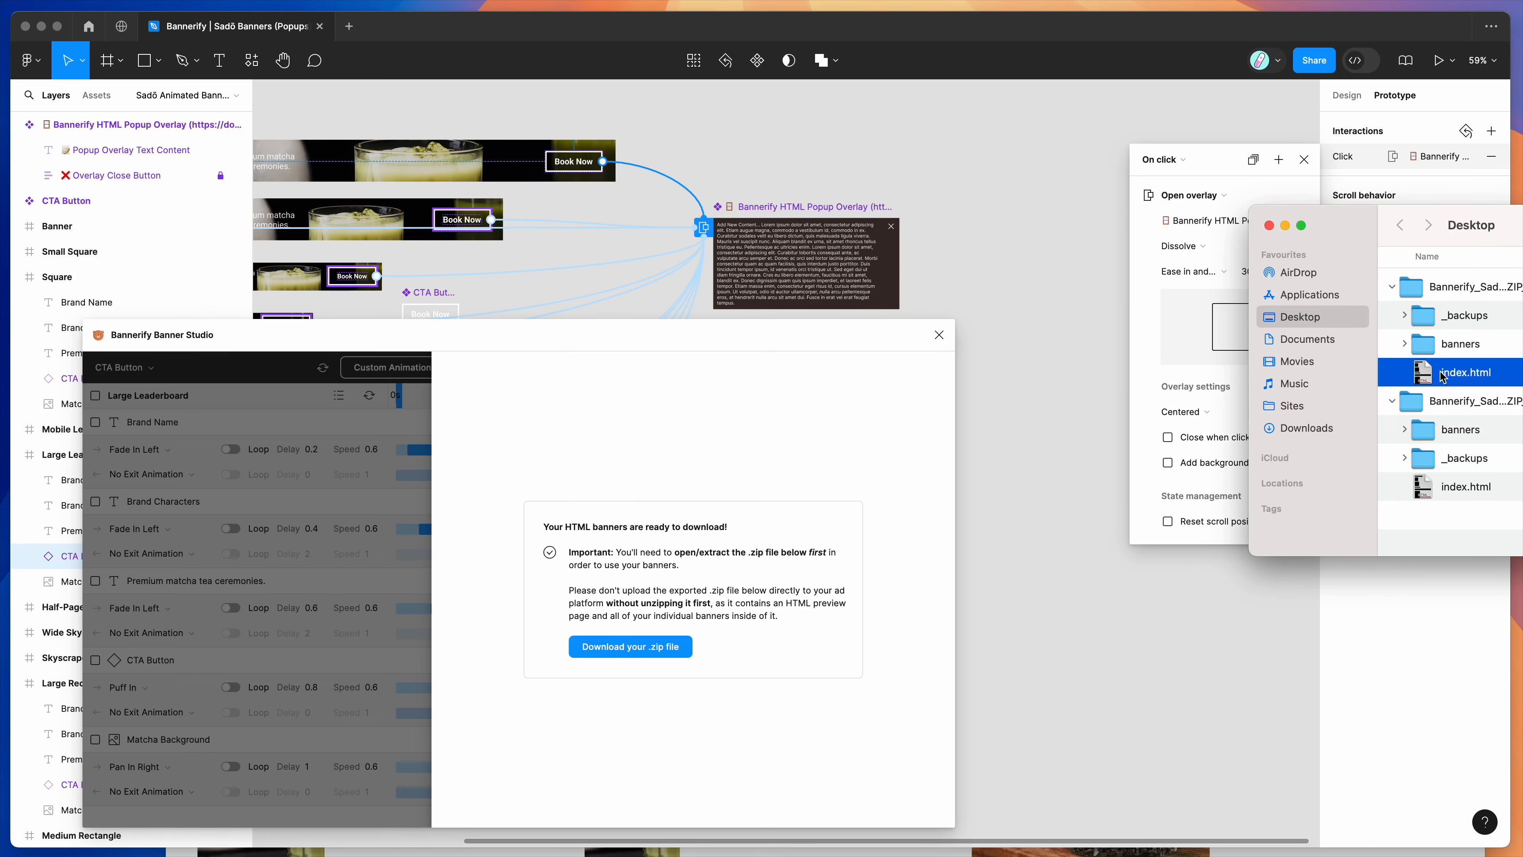
{"action": "double_click", "coordinate": [1464, 373]}
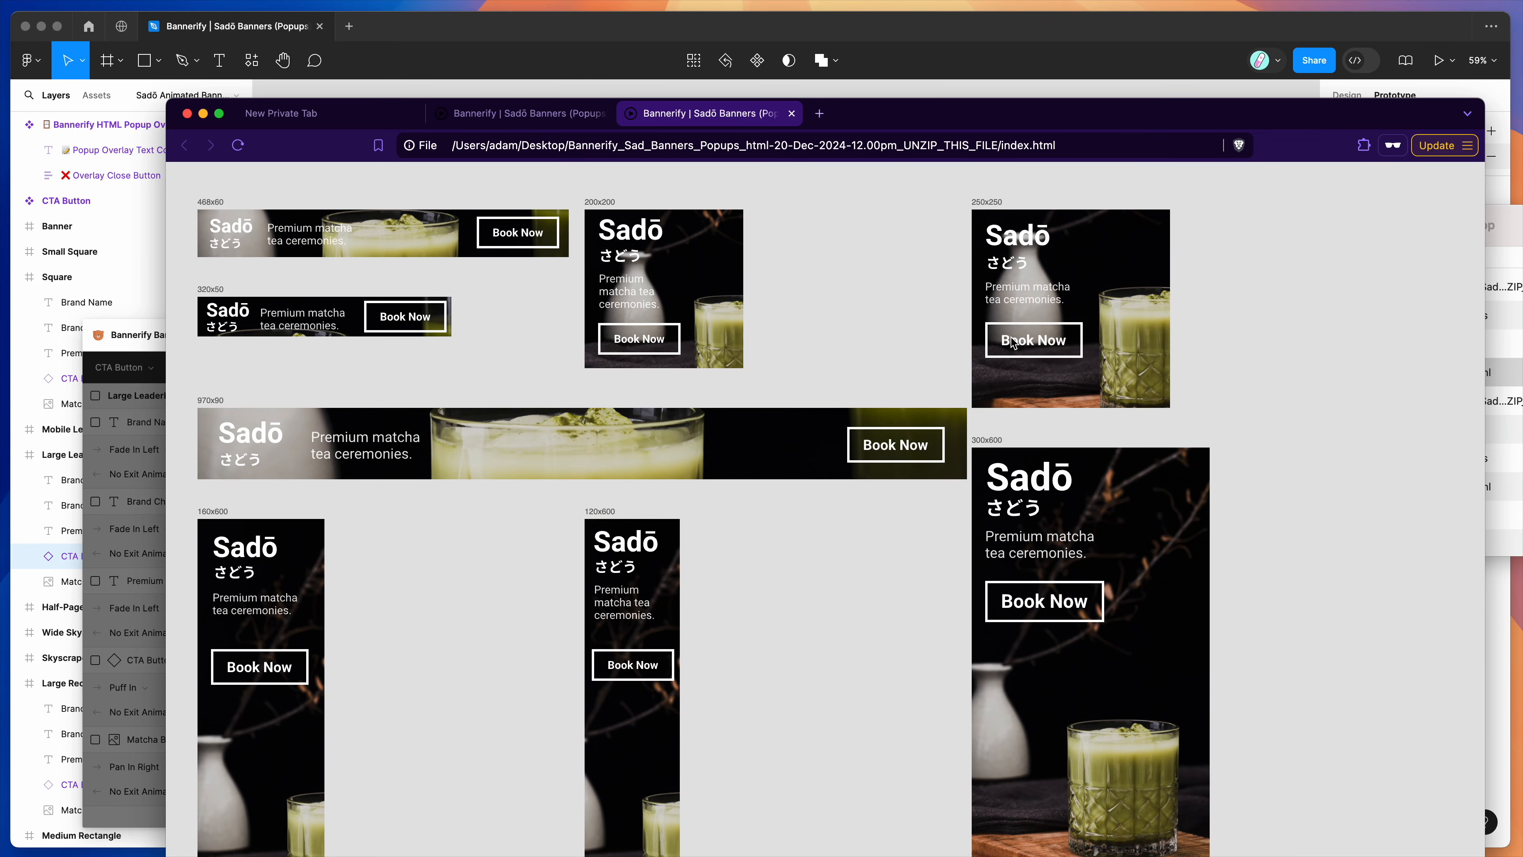
Test the Dissolve popup overlays by opening them on the 250x250, 200x200, 320x50, 468x60 and 970x90 banners
{"action": "left_click", "coordinate": [1024, 341]}
{"action": "left_click", "coordinate": [645, 362]}
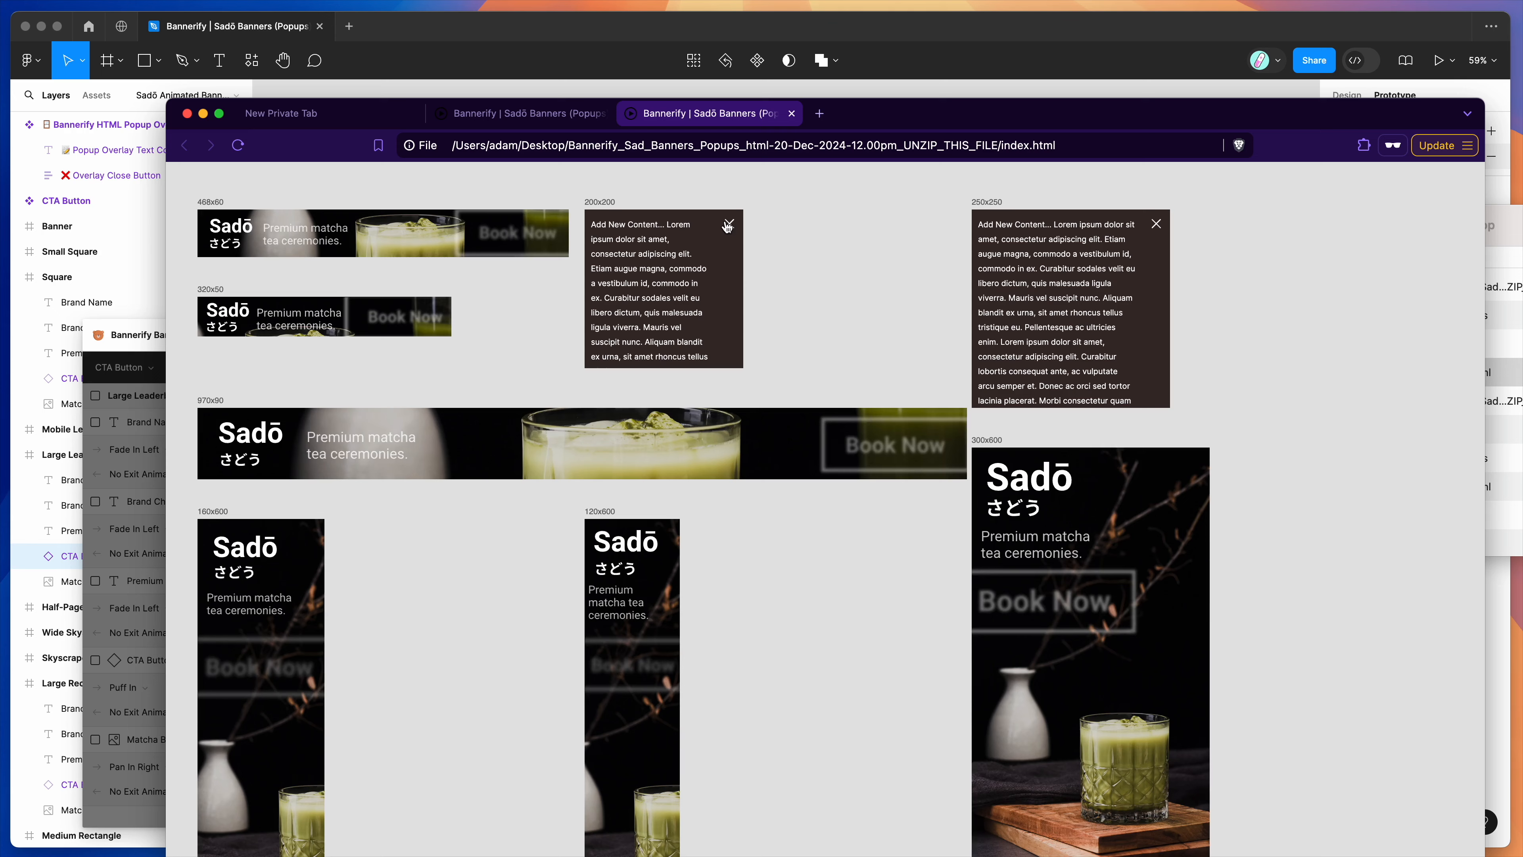
{"action": "left_click", "coordinate": [403, 315]}
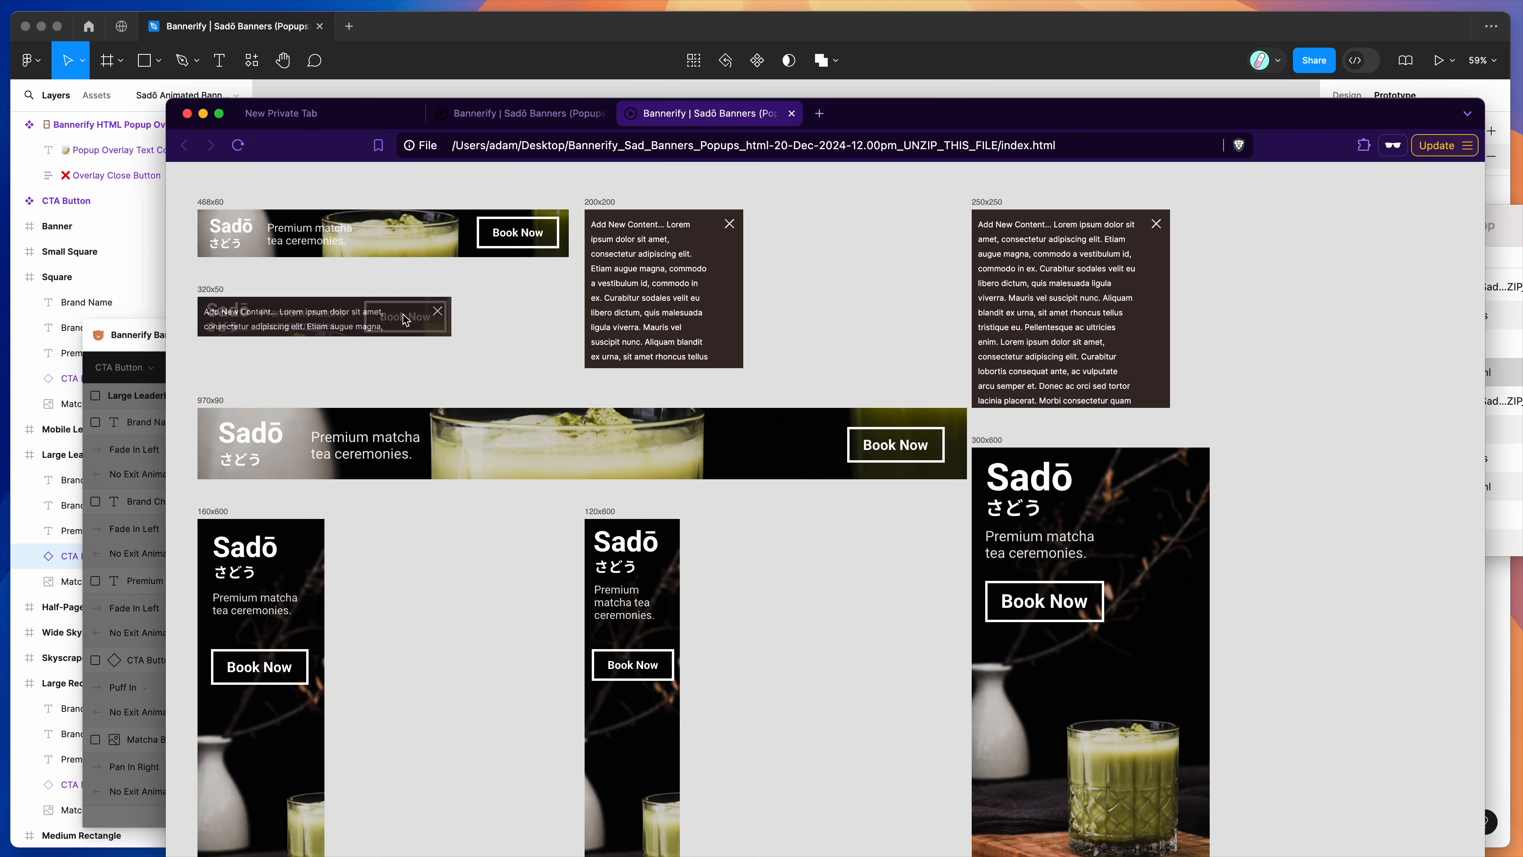
{"action": "left_click", "coordinate": [528, 237]}
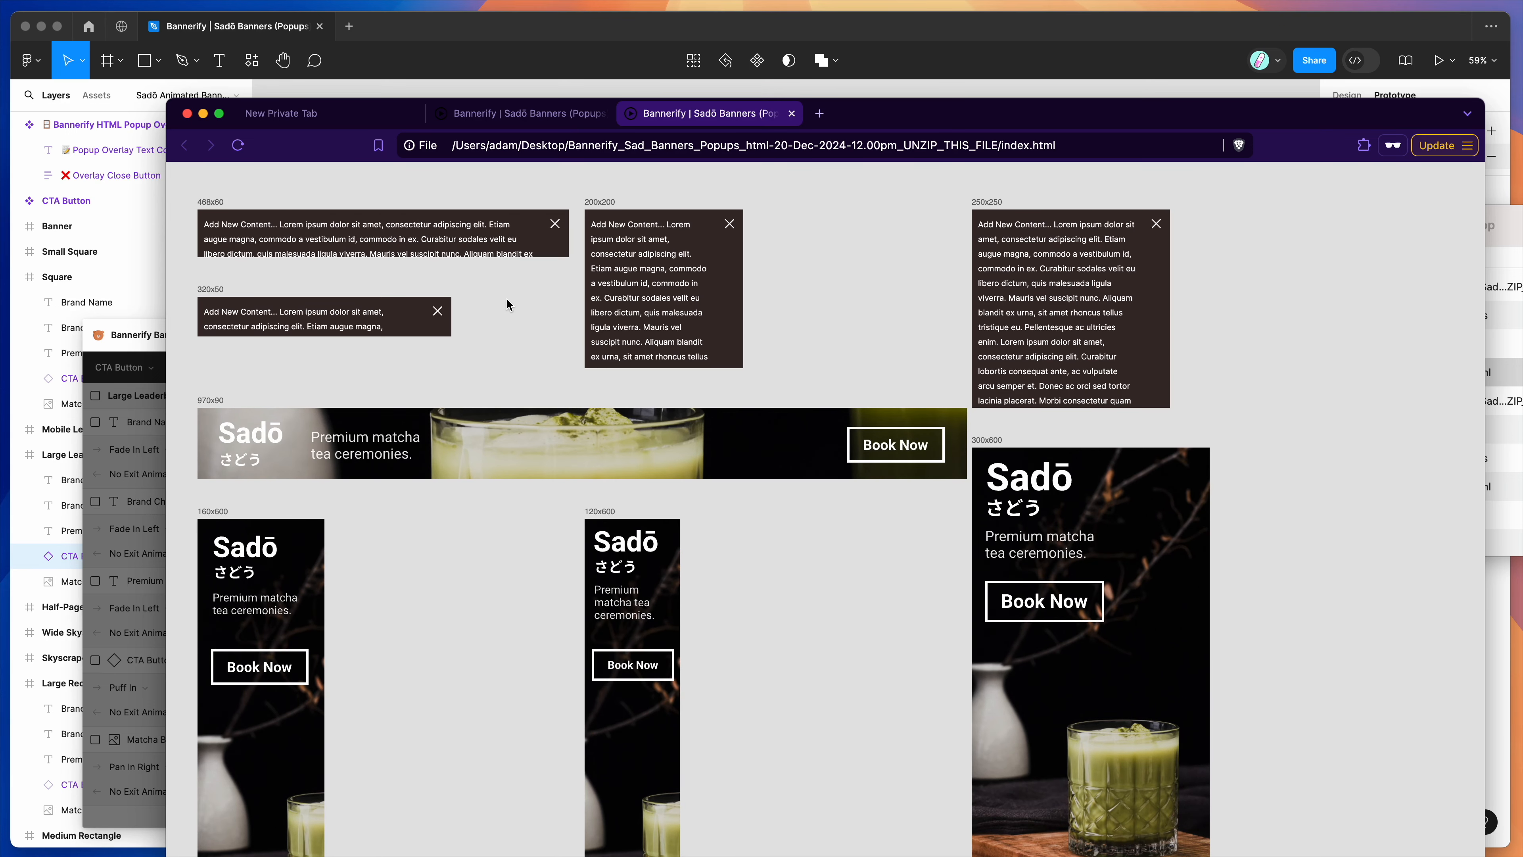
{"action": "left_click", "coordinate": [881, 454]}
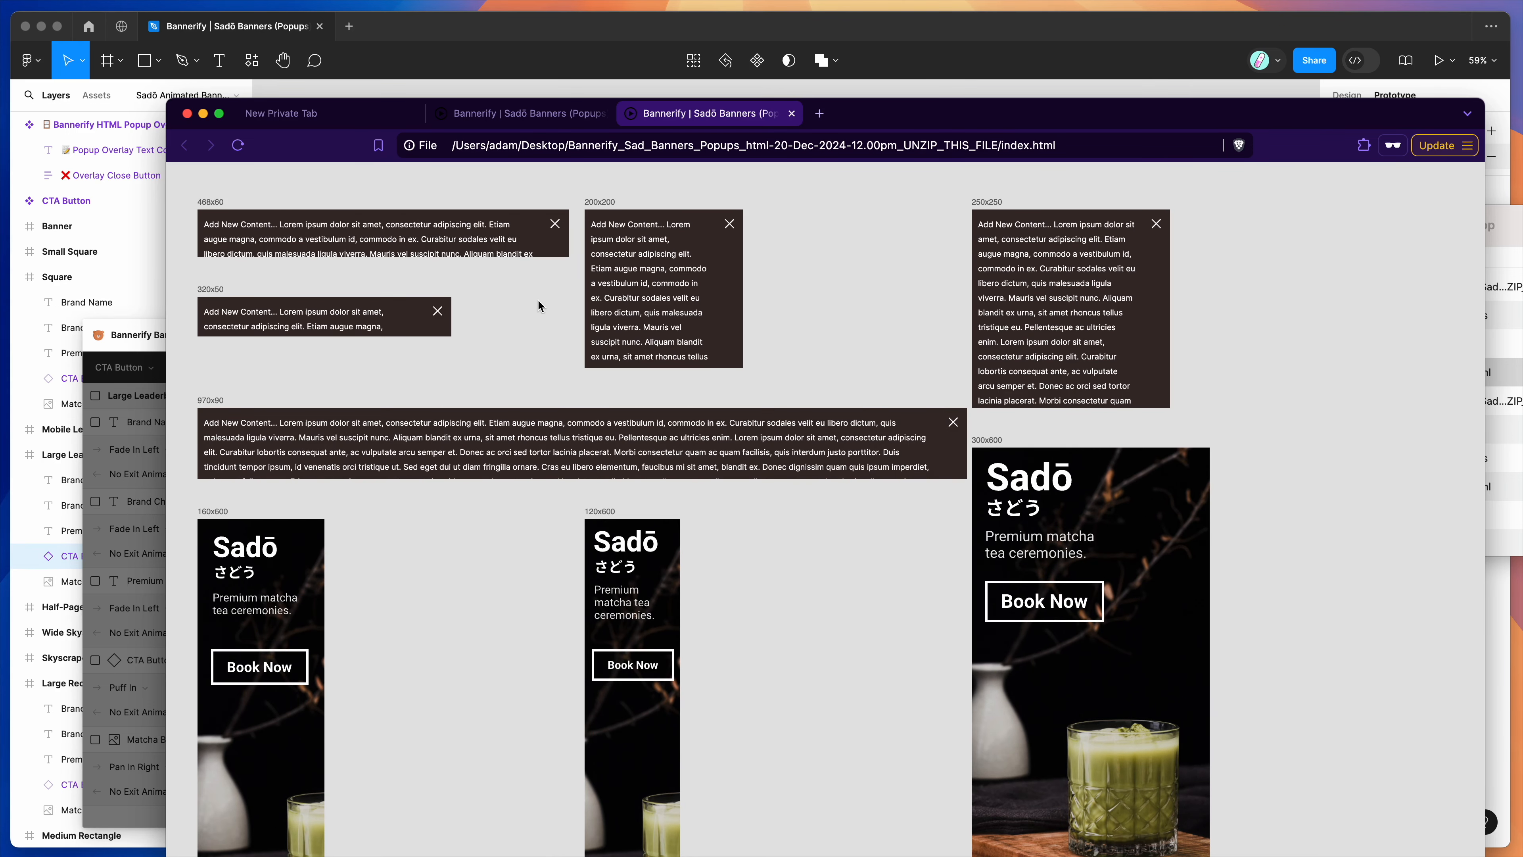
Switch back to Figma, leave the export screen in Bannerify and batch-select all CTA Button layers
{"action": "left_click", "coordinate": [143, 339]}
{"action": "left_click", "coordinate": [199, 368]}
{"action": "left_click", "coordinate": [176, 370]}
{"action": "left_click", "coordinate": [178, 372]}
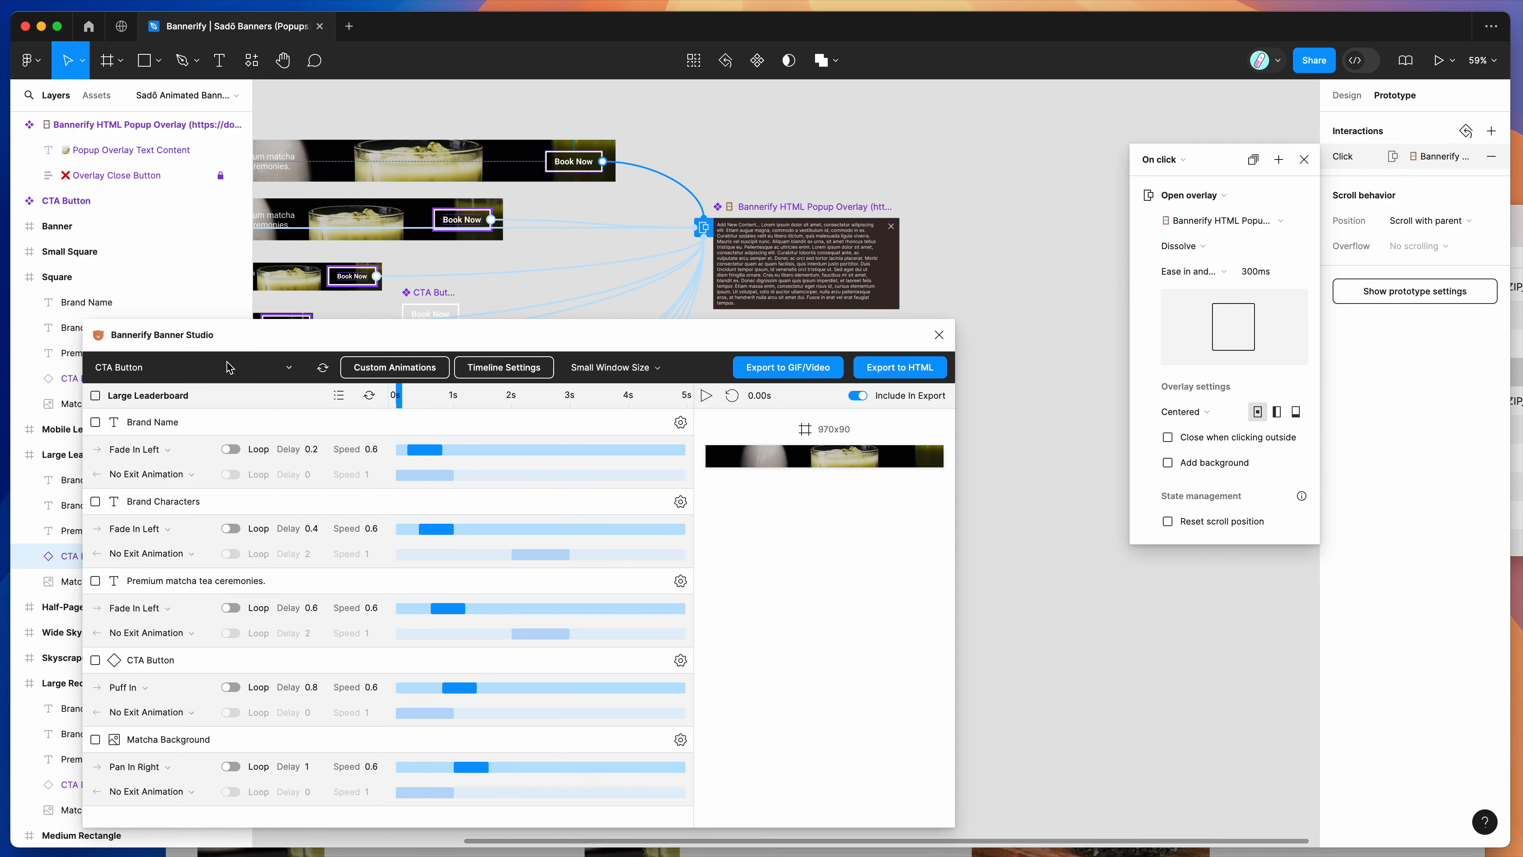
{"action": "left_click", "coordinate": [214, 372]}
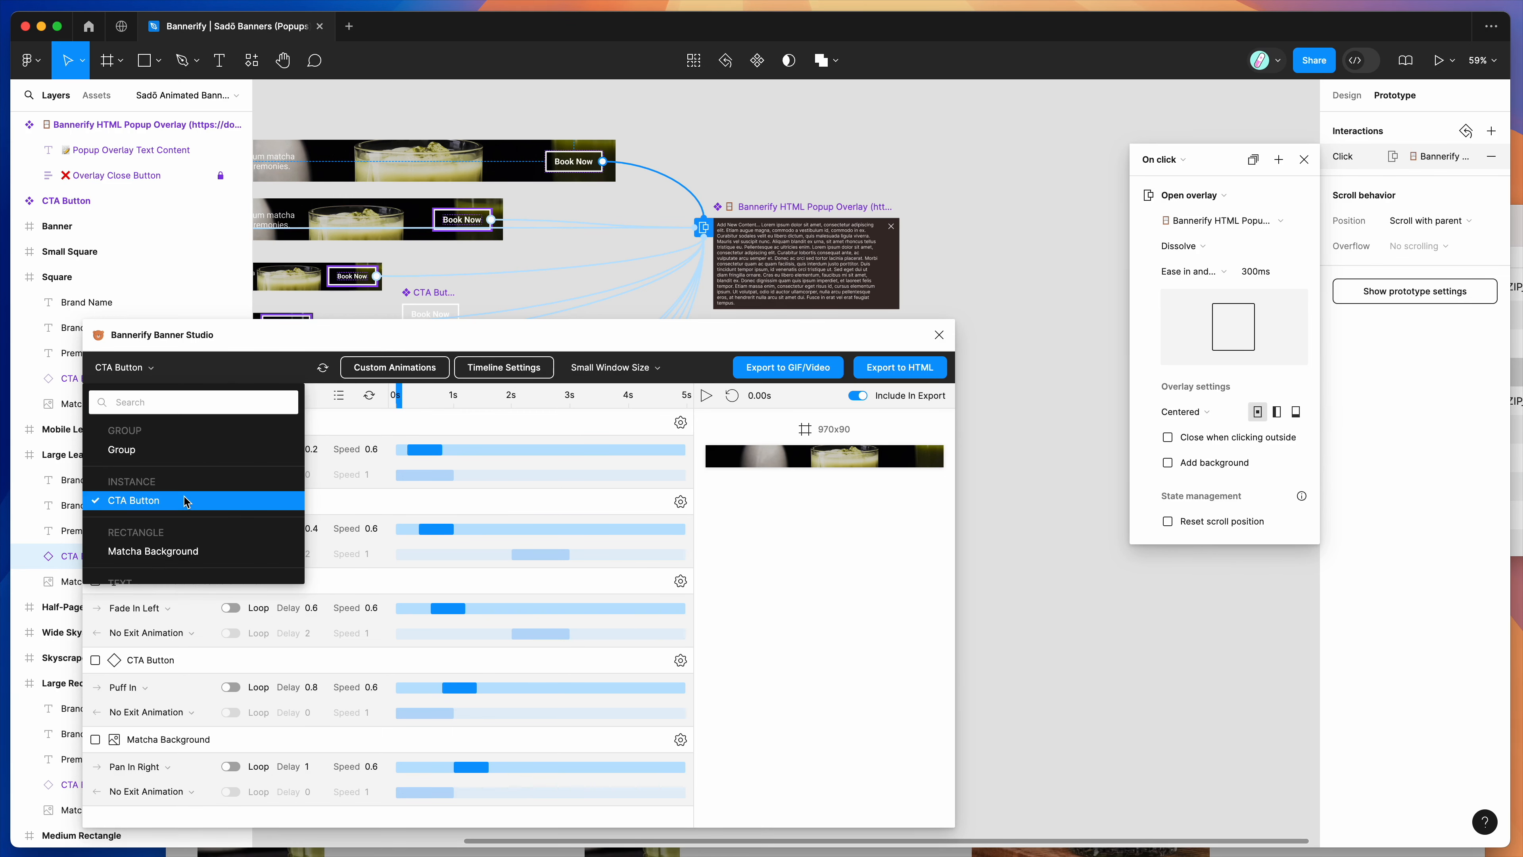
{"action": "left_click", "coordinate": [192, 501]}
Try the Dissolve option for the popup overlay disclaimers' transition and return it to Instant
{"action": "left_click", "coordinate": [183, 810]}
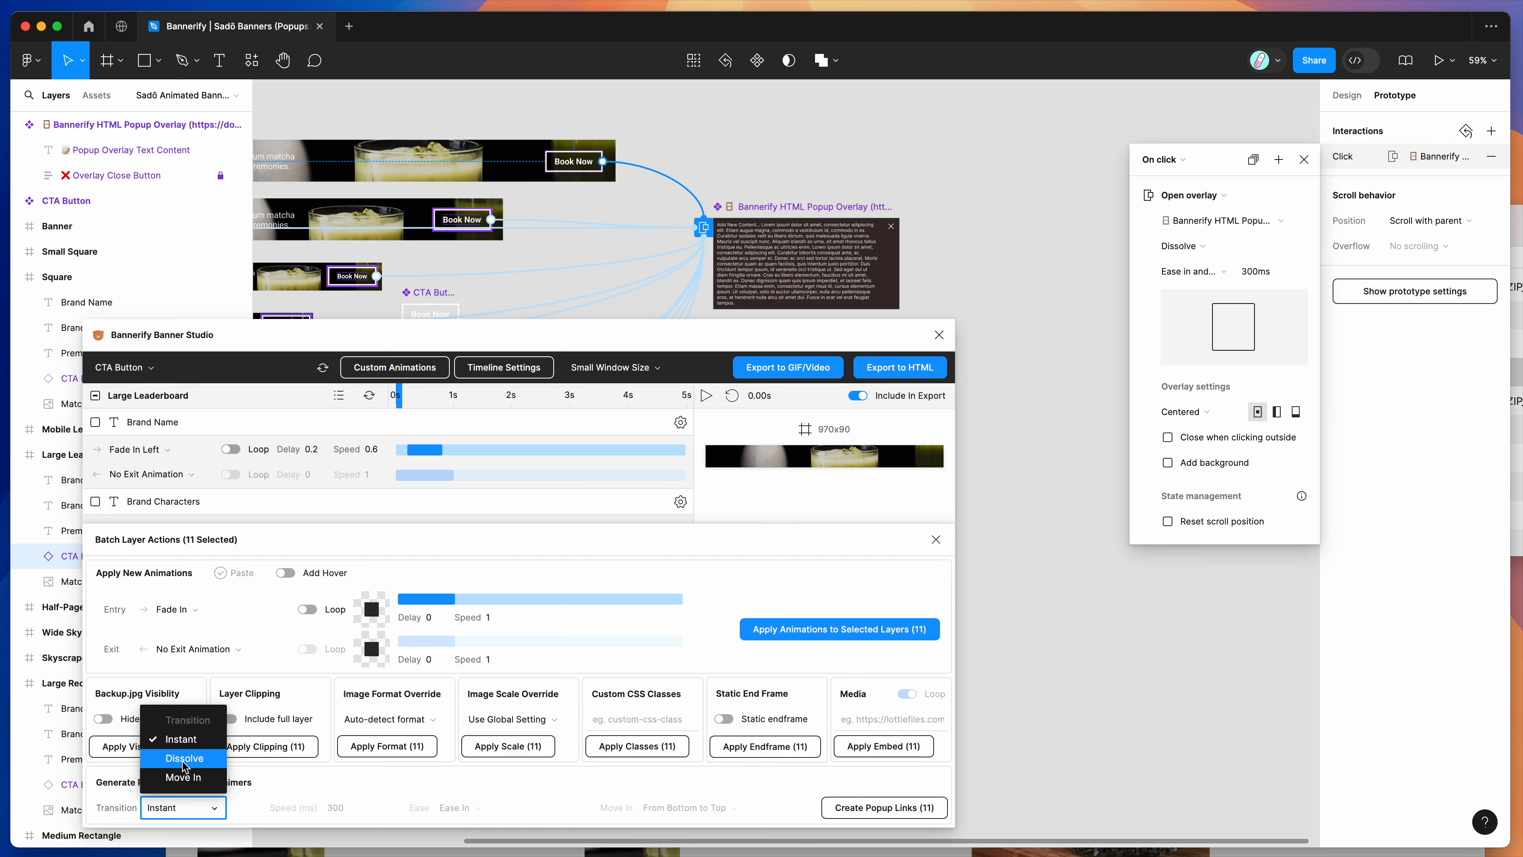
{"action": "left_click", "coordinate": [183, 759]}
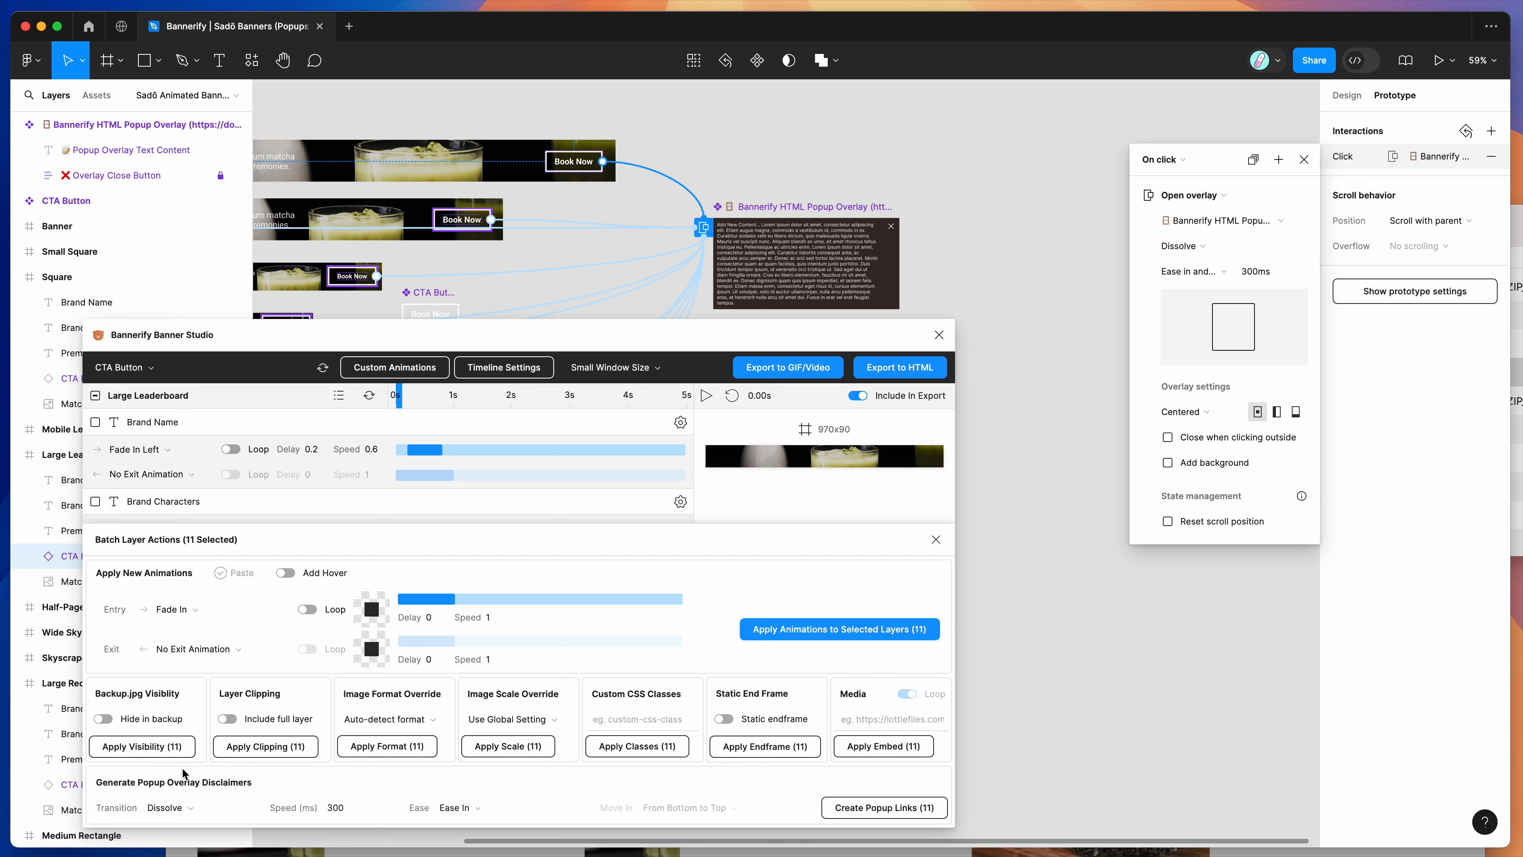
{"action": "left_click", "coordinate": [185, 817]}
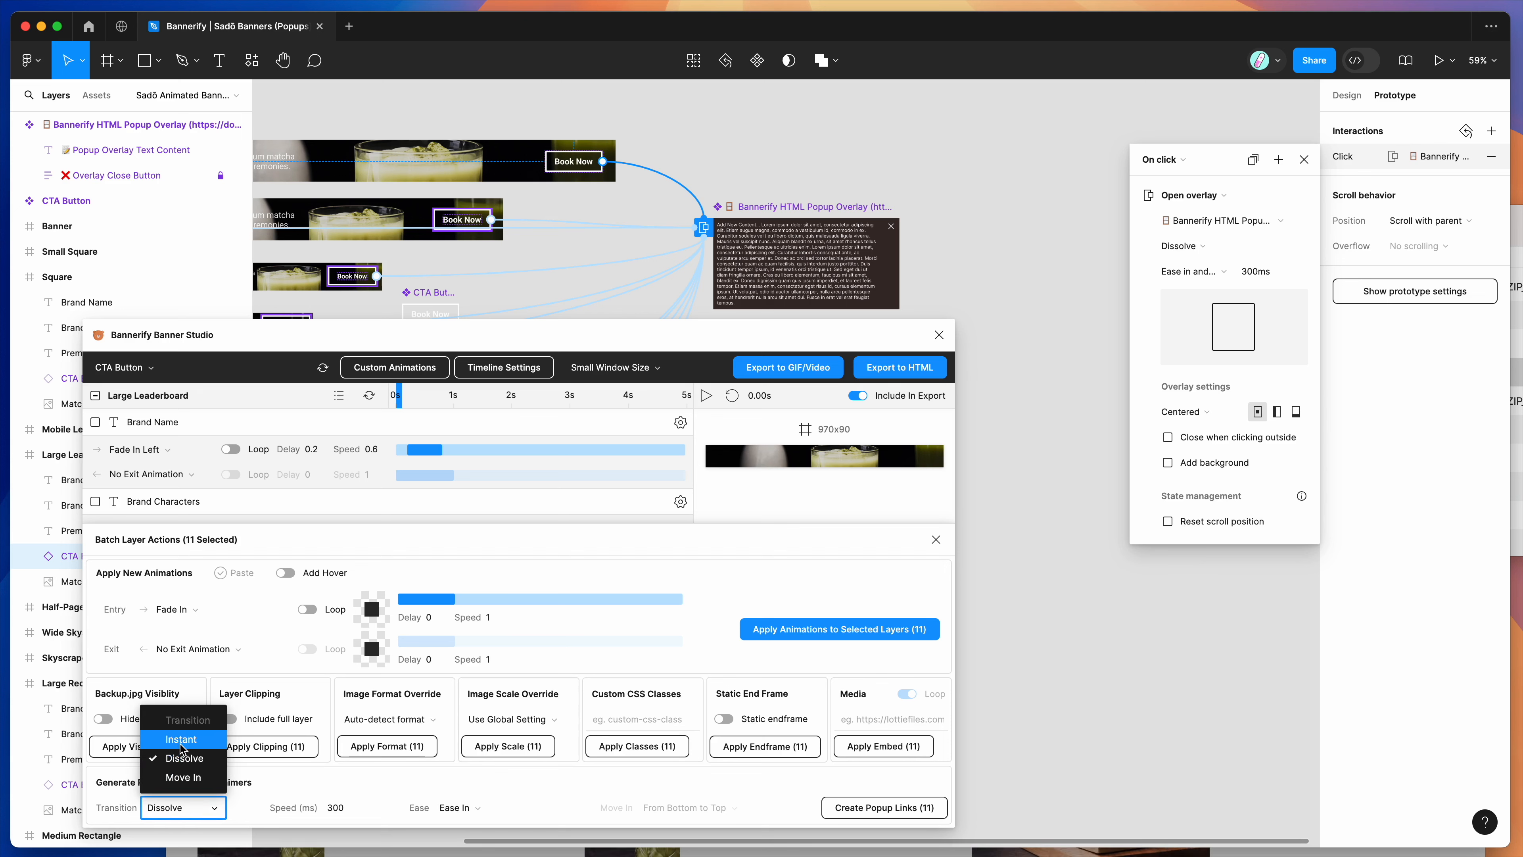
{"action": "left_click", "coordinate": [180, 745]}
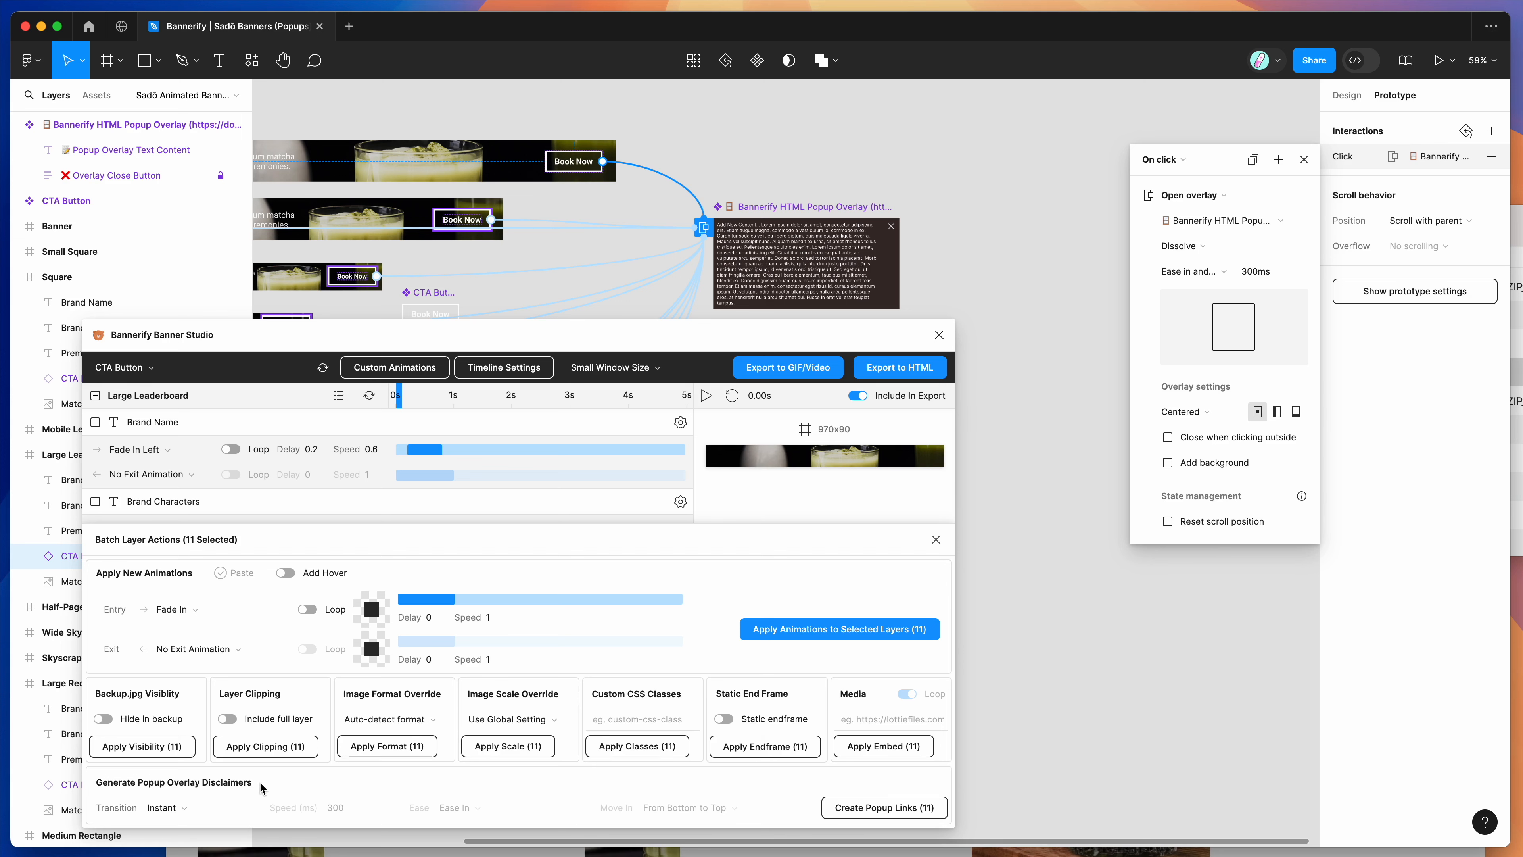
Select the HTML popup overlay component on the canvas and examine its content and prototype connections up close
{"action": "scroll", "coordinate": [803, 186], "scroll_direction": "down", "scroll_amount": 2}
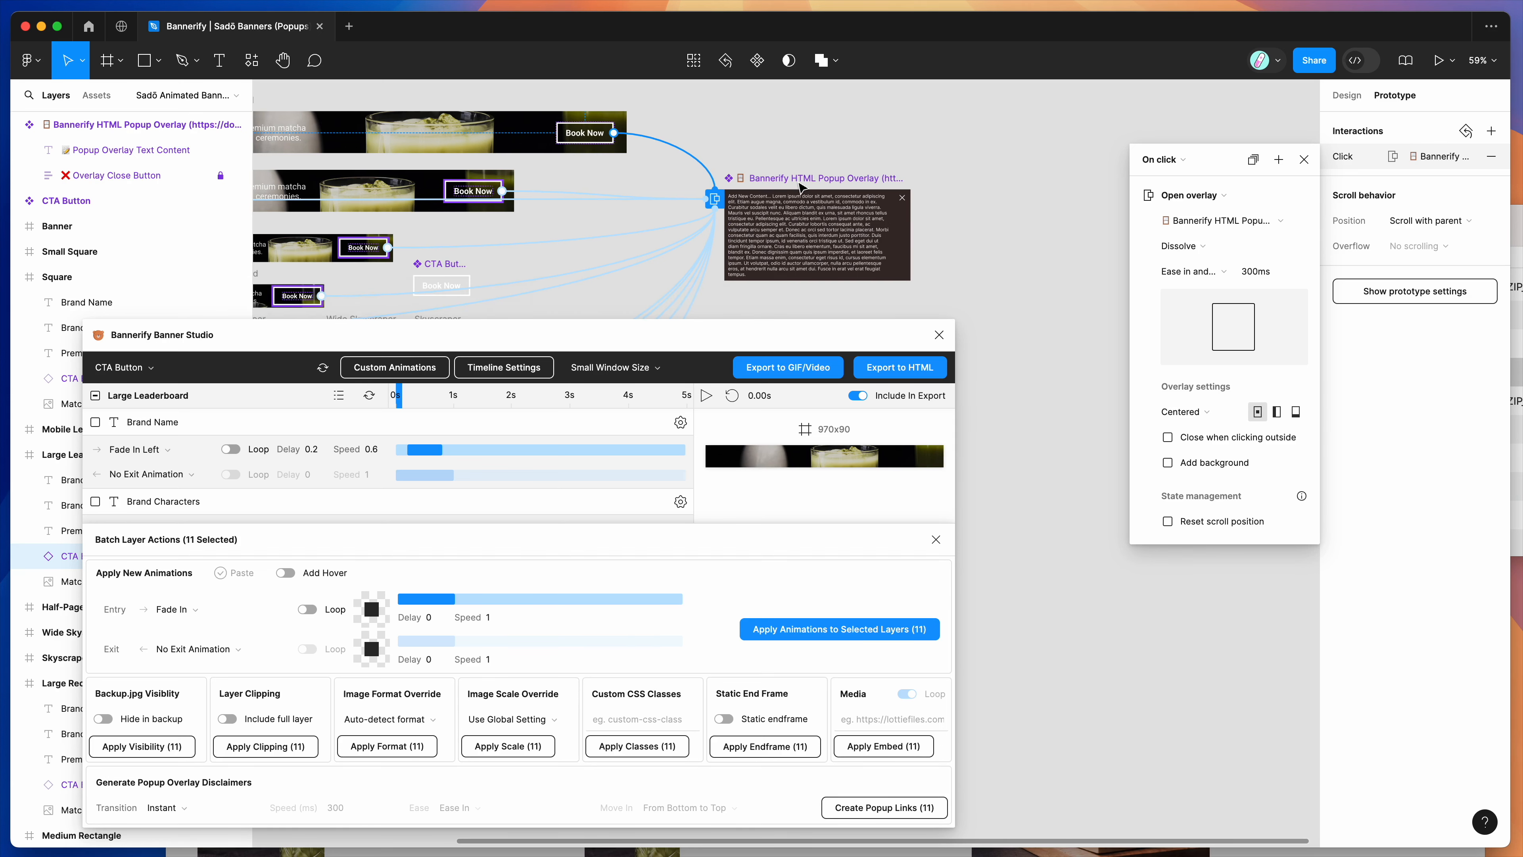
{"action": "scroll", "coordinate": [799, 158], "scroll_direction": "up", "scroll_amount": 1}
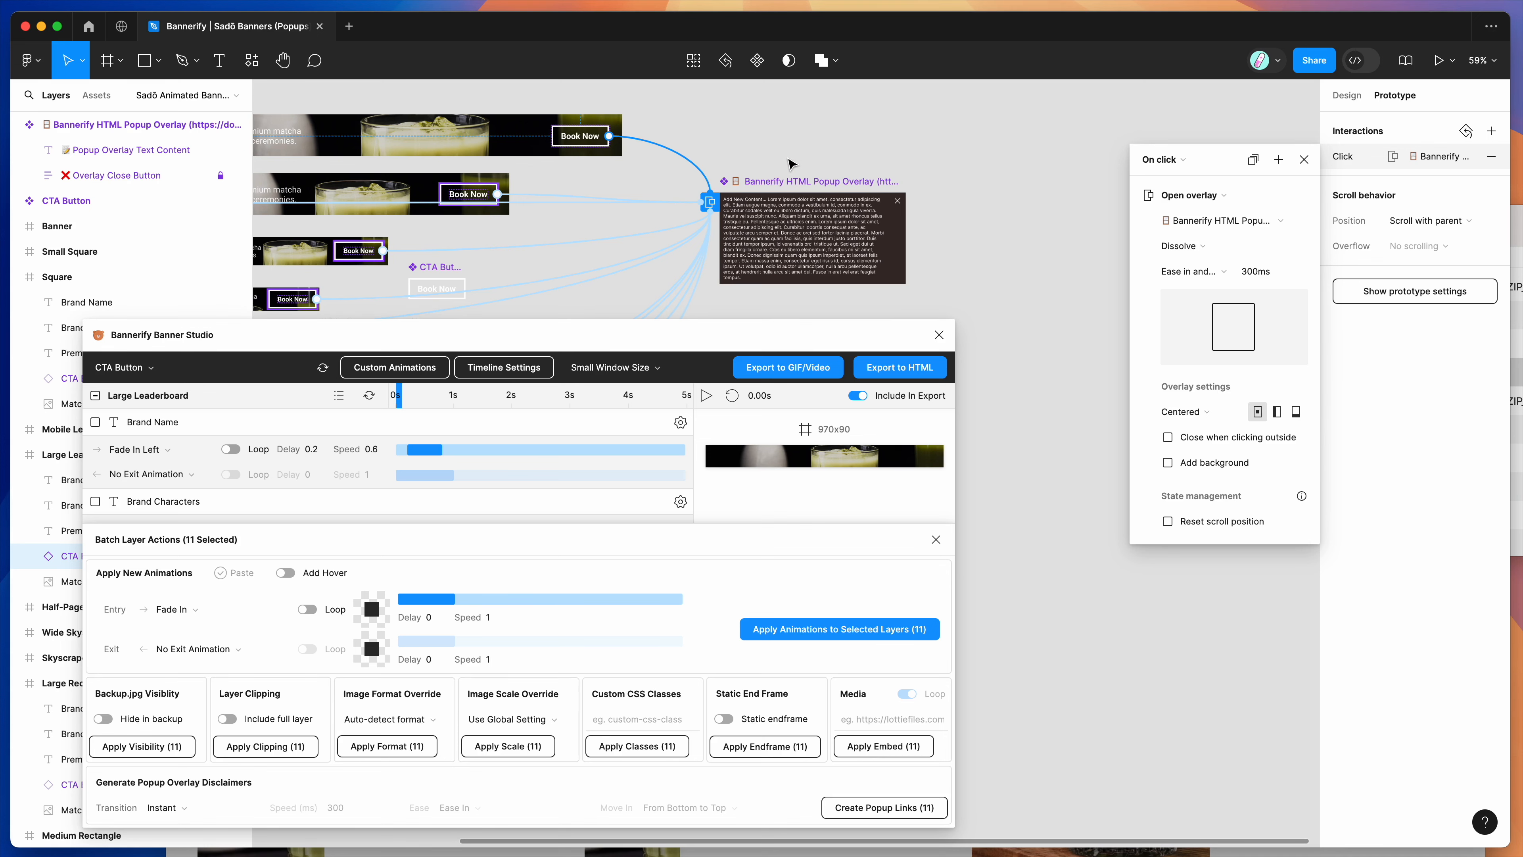
{"action": "left_click", "coordinate": [822, 198]}
{"action": "scroll", "coordinate": [825, 193], "scroll_direction": "up", "scroll_amount": 3}
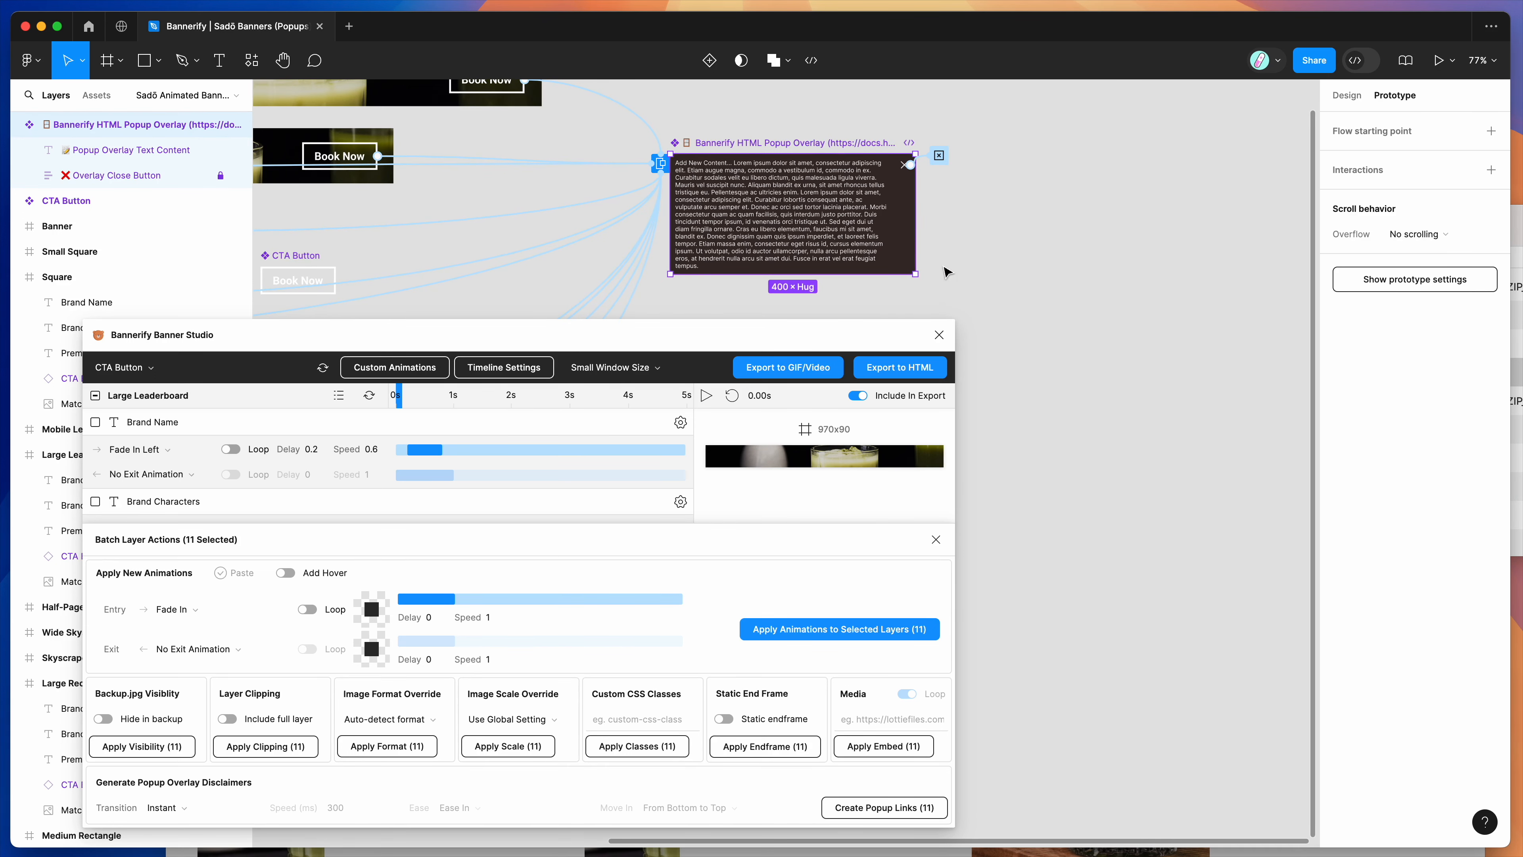
{"action": "scroll", "coordinate": [826, 252], "scroll_direction": "up", "scroll_amount": 2}
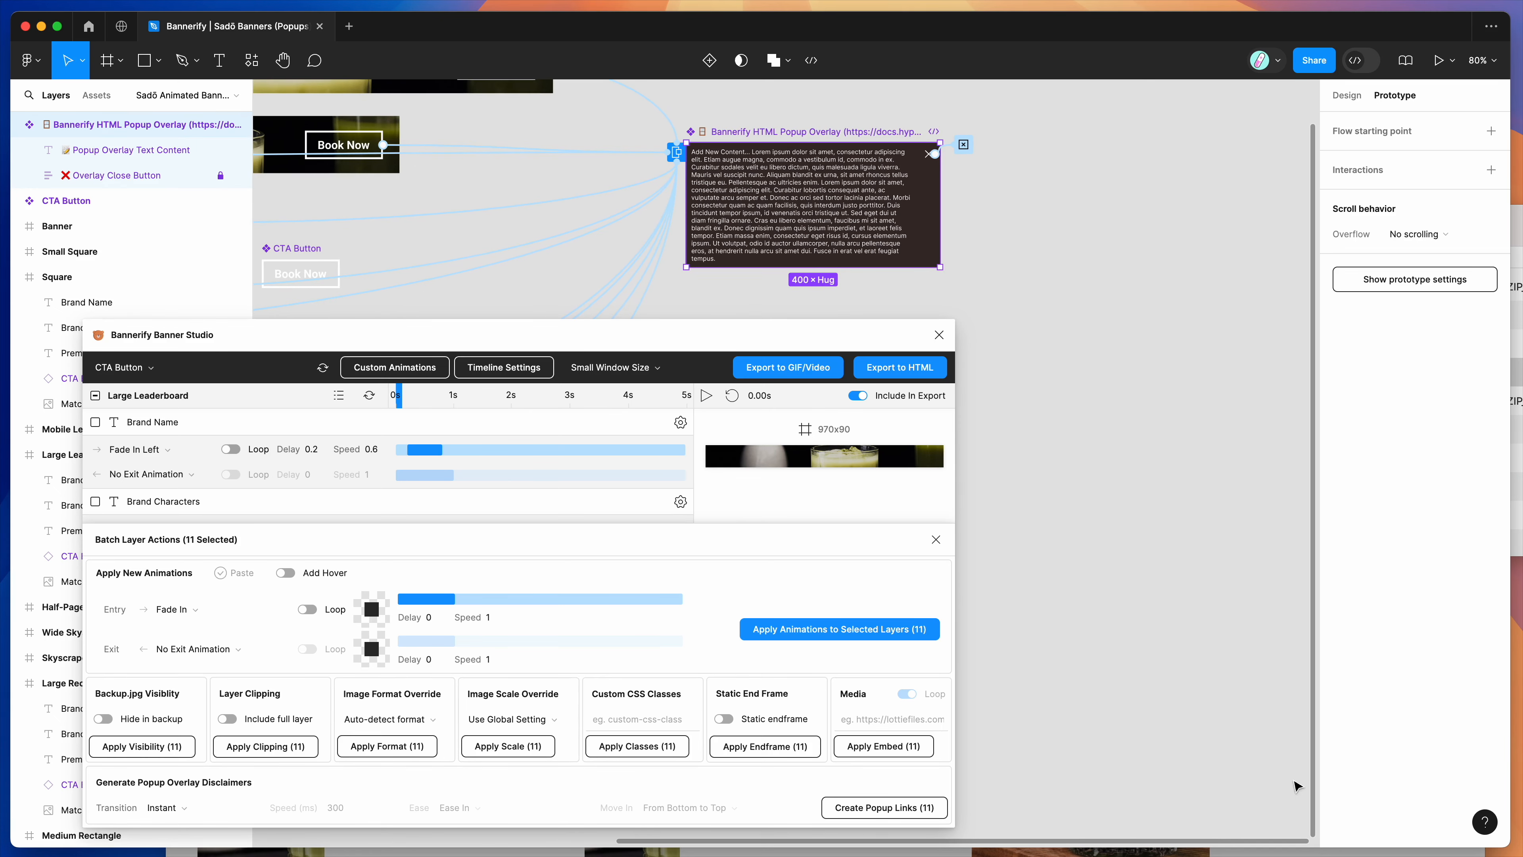
Switch to the browser preview, close the 250x250, 200x200 and 970x90 overlays, and reopen the 250x250 banner's overlay
{"action": "key", "text": "super+Tab"}
{"action": "left_click", "coordinate": [1157, 224]}
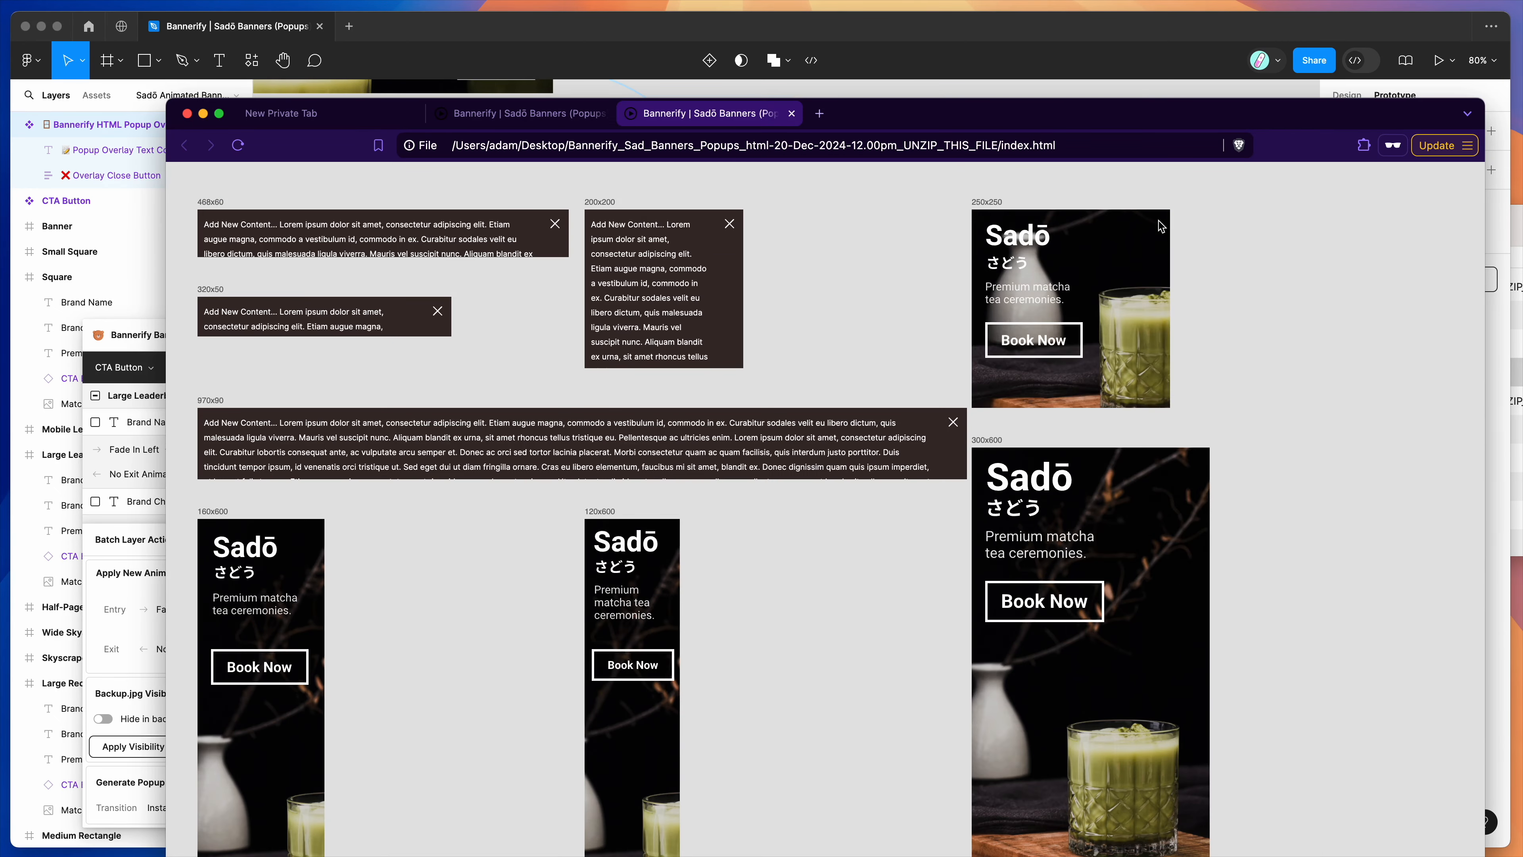
{"action": "left_click", "coordinate": [731, 225]}
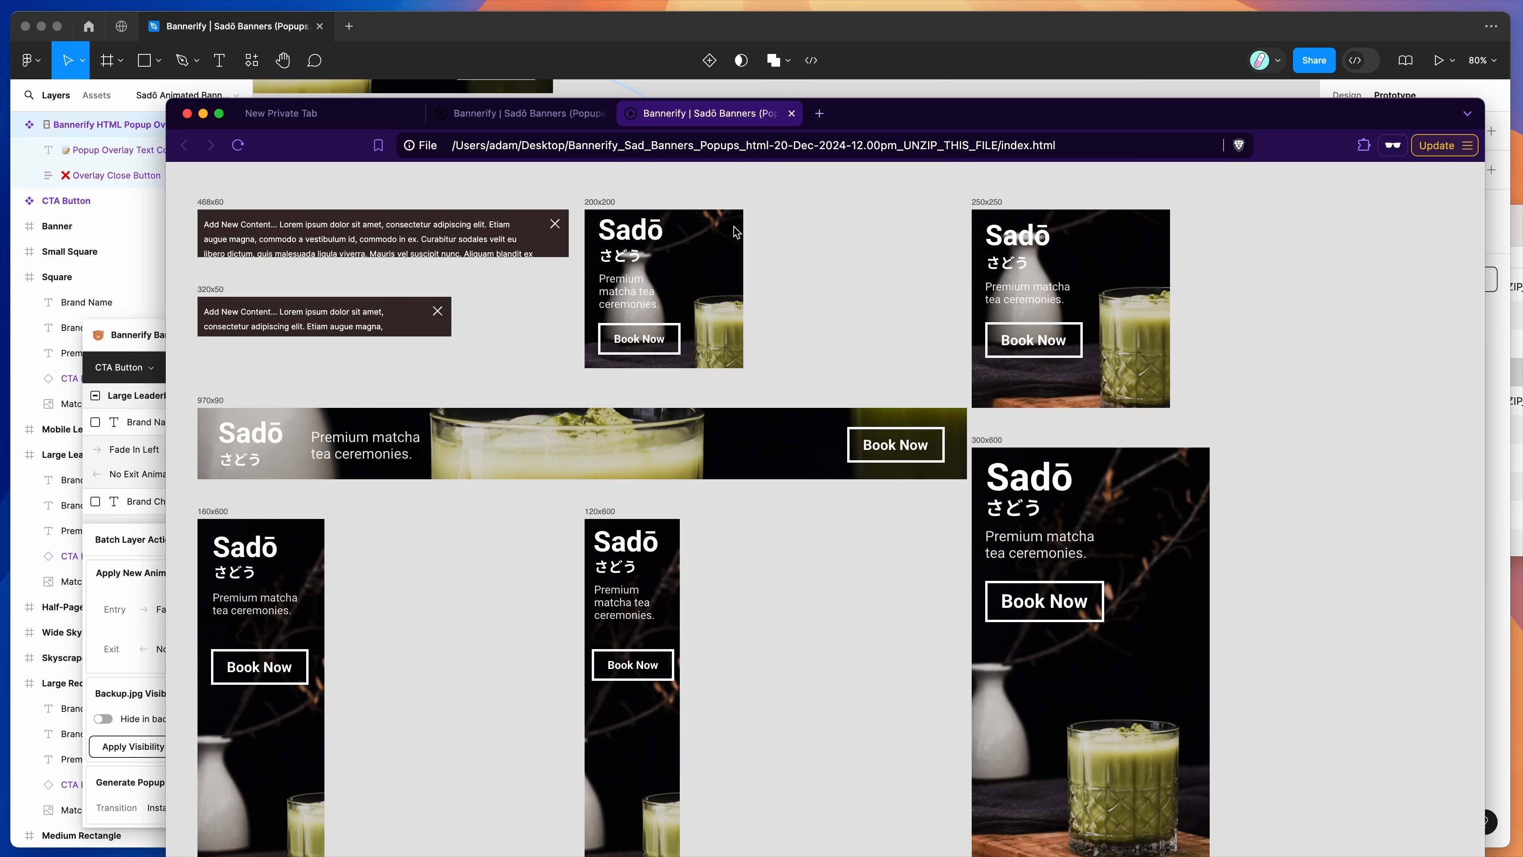
{"action": "left_click", "coordinate": [1058, 344]}
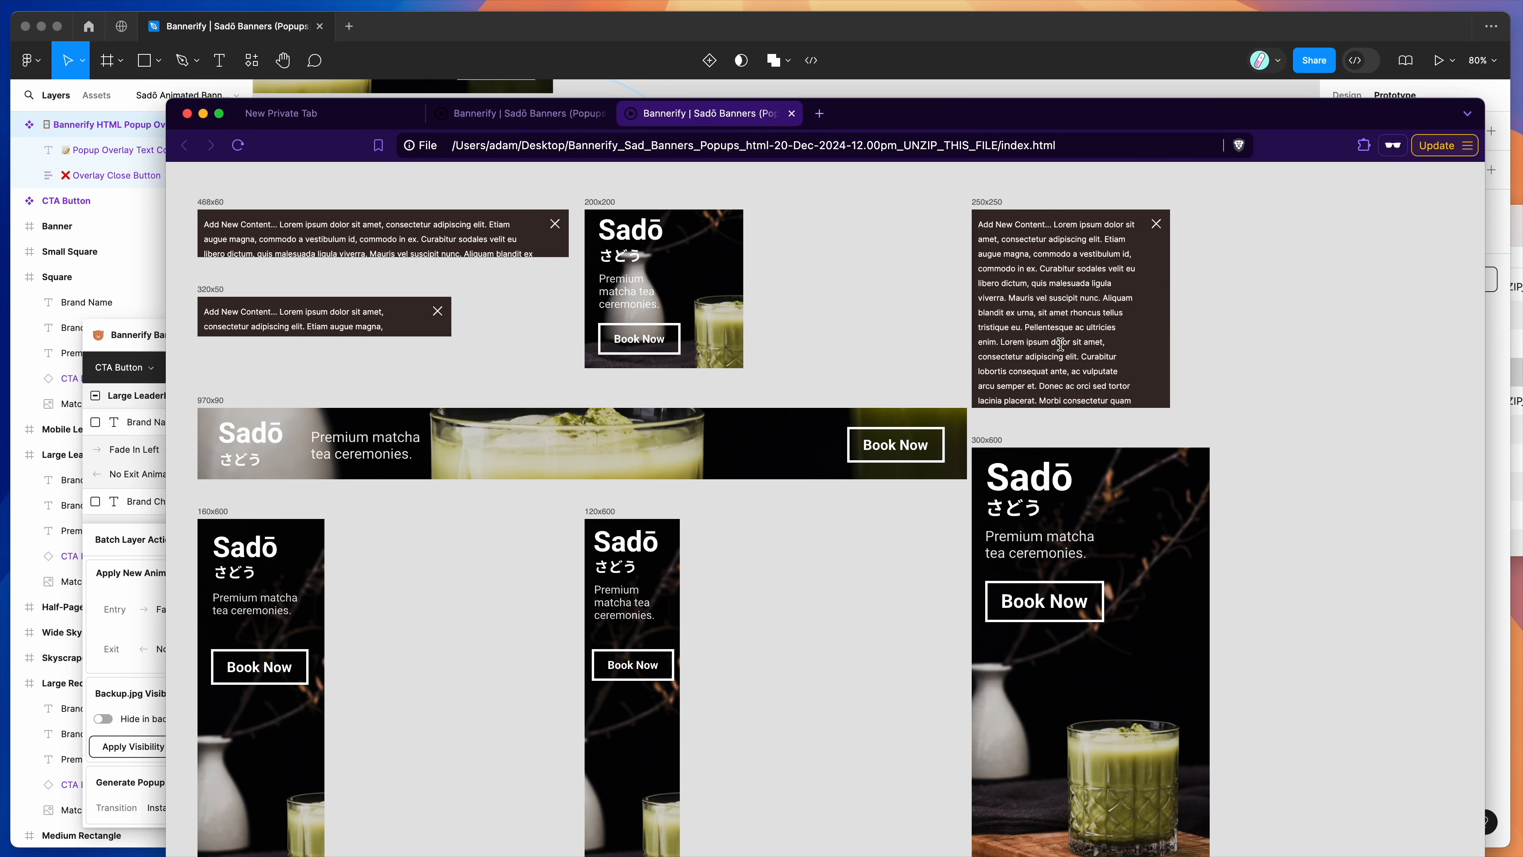